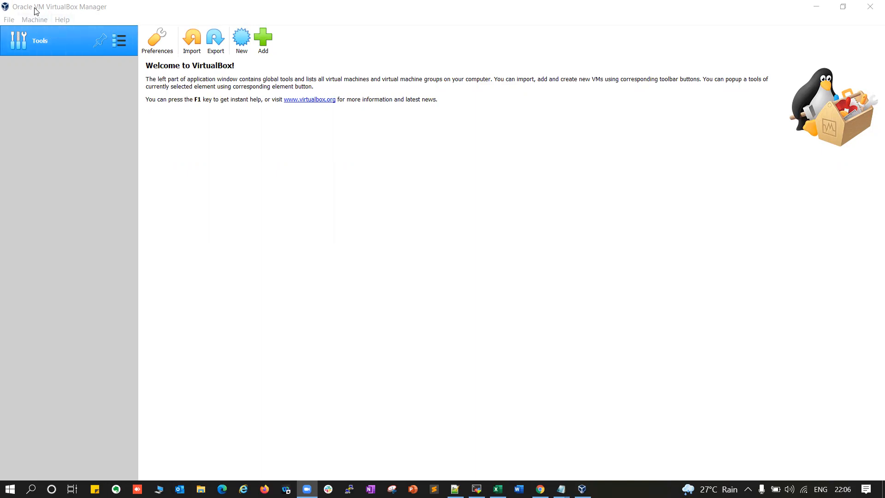
Activate the VirtualBox Manager window, showing its Welcome screen with no VMs yet
{"action": "left_click", "coordinate": [74, 8]}
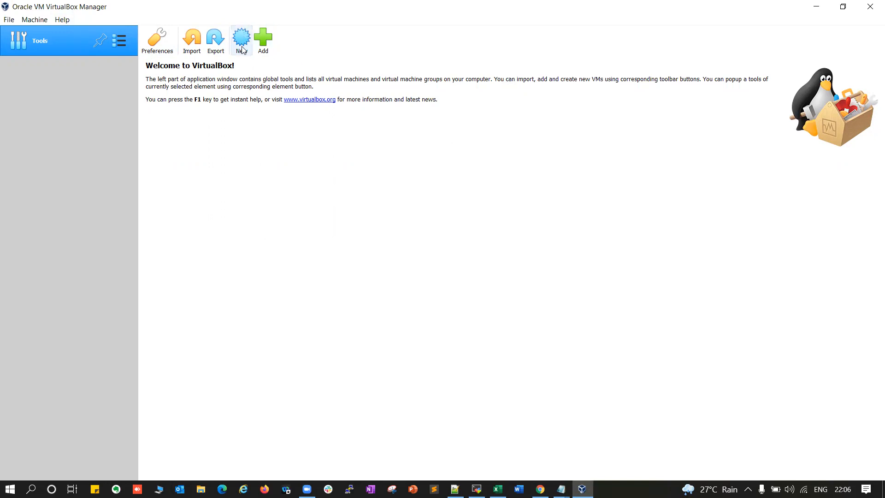
Start a new VM named 'oraclelab', browsing for a machine folder but keeping the default
{"action": "left_click", "coordinate": [243, 43]}
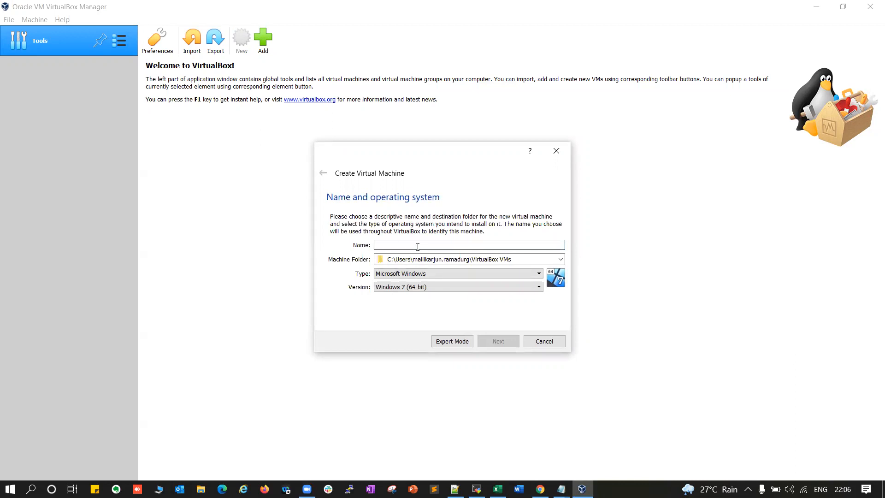
{"action": "type", "text": "oraclelab"}
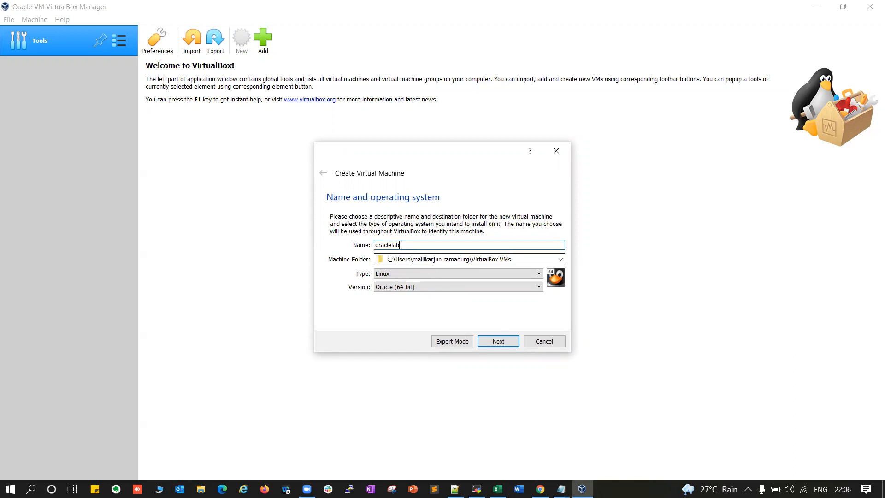
{"action": "left_click_drag", "start_coordinate": [376, 259], "coordinate": [559, 262]}
{"action": "left_click", "coordinate": [559, 261]}
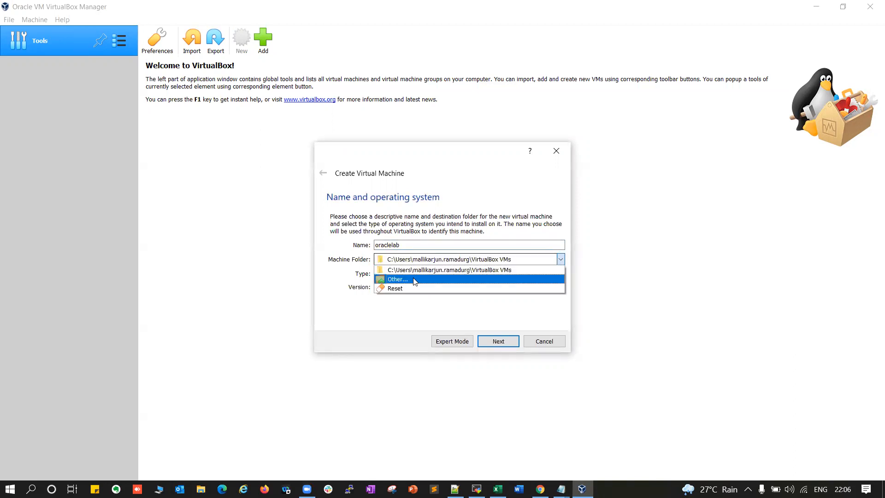
{"action": "left_click", "coordinate": [402, 279]}
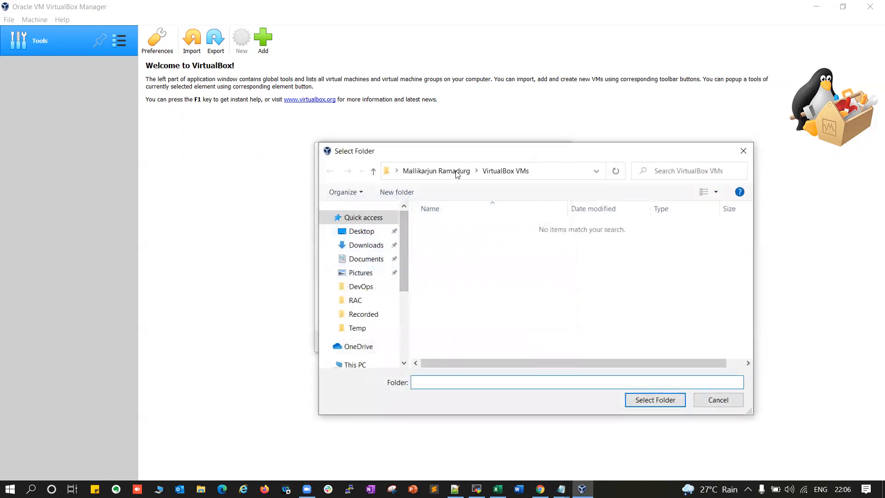
{"action": "scroll", "coordinate": [380, 306], "scroll_direction": "down", "scroll_amount": 1}
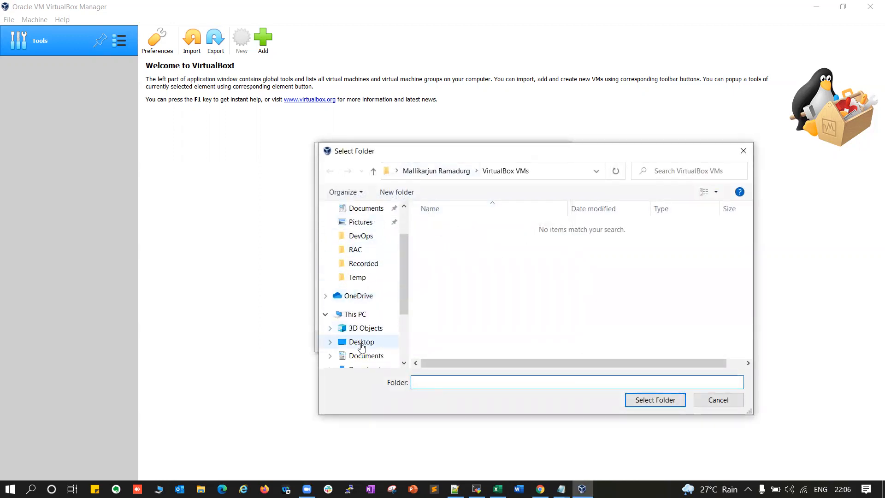
{"action": "left_click", "coordinate": [356, 317]}
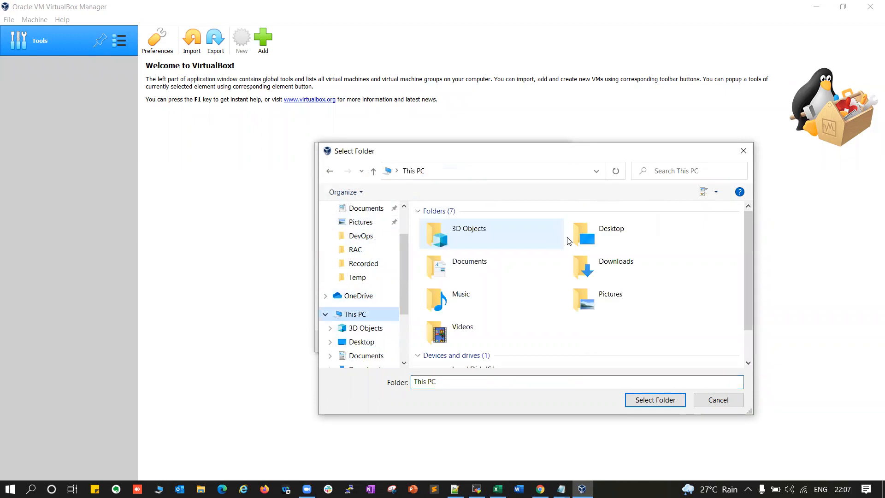
{"action": "scroll", "coordinate": [488, 310], "scroll_direction": "down", "scroll_amount": 2}
{"action": "double_click", "coordinate": [479, 288]}
{"action": "double_click", "coordinate": [461, 251]}
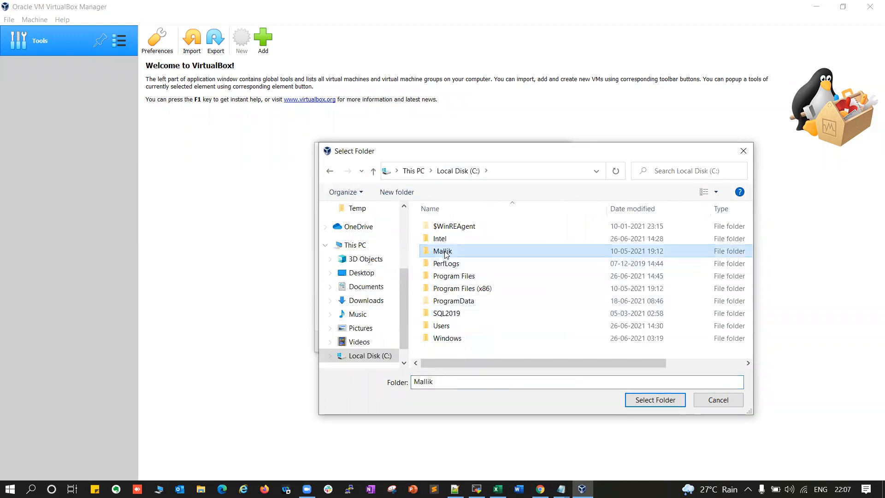
{"action": "scroll", "coordinate": [471, 290], "scroll_direction": "down", "scroll_amount": 1}
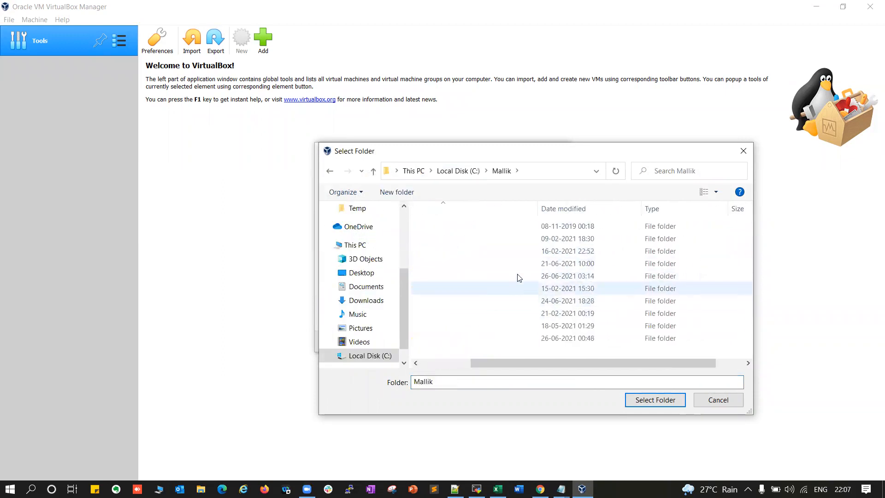
{"action": "left_click", "coordinate": [717, 404]}
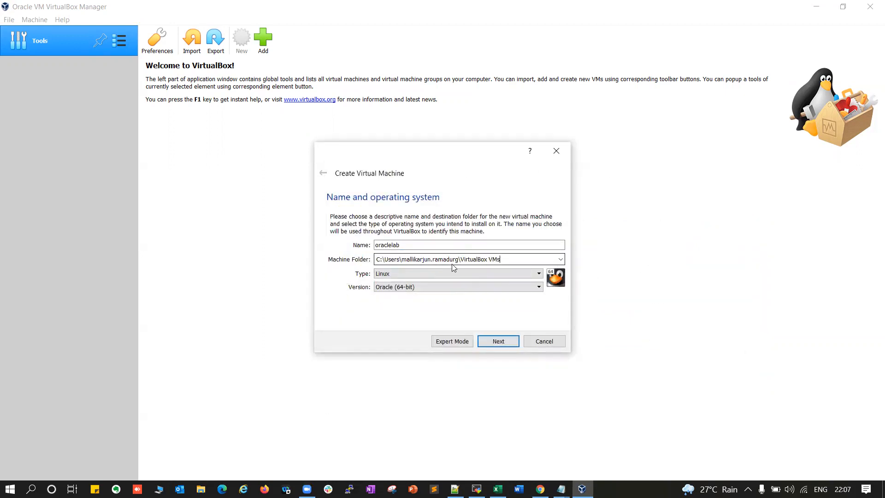
Keep type Linux and version Oracle (64-bit), and advance to the memory size page
{"action": "left_click", "coordinate": [405, 274]}
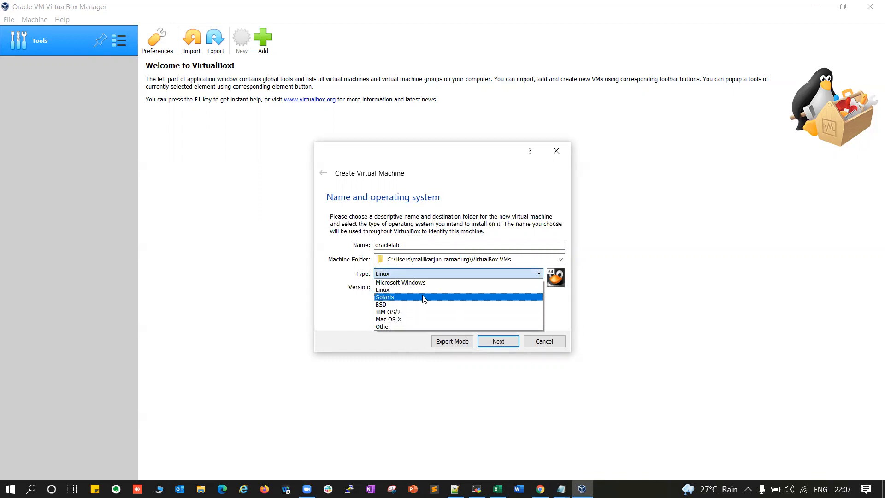
{"action": "left_click", "coordinate": [391, 291]}
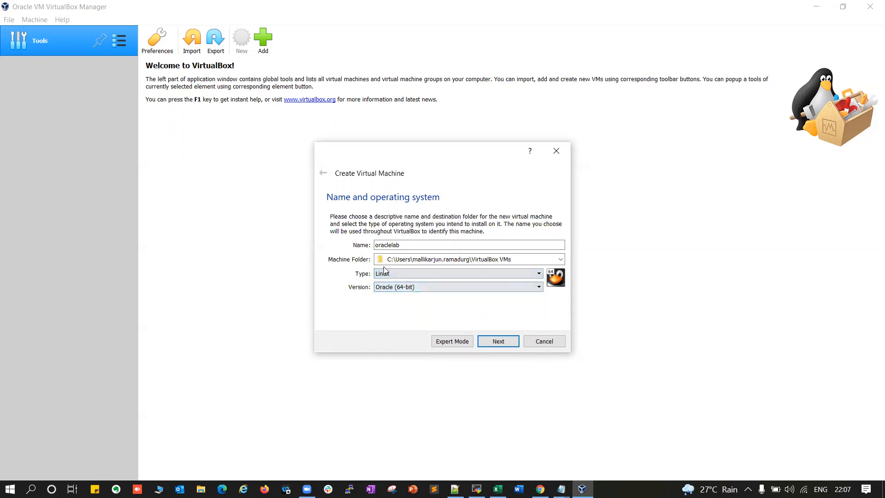
{"action": "left_click", "coordinate": [400, 288]}
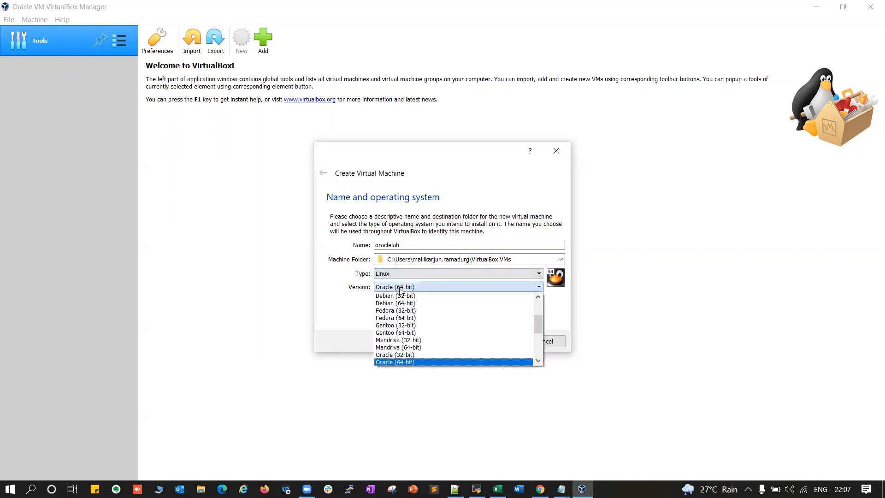
{"action": "left_click", "coordinate": [400, 362]}
{"action": "left_click", "coordinate": [496, 341]}
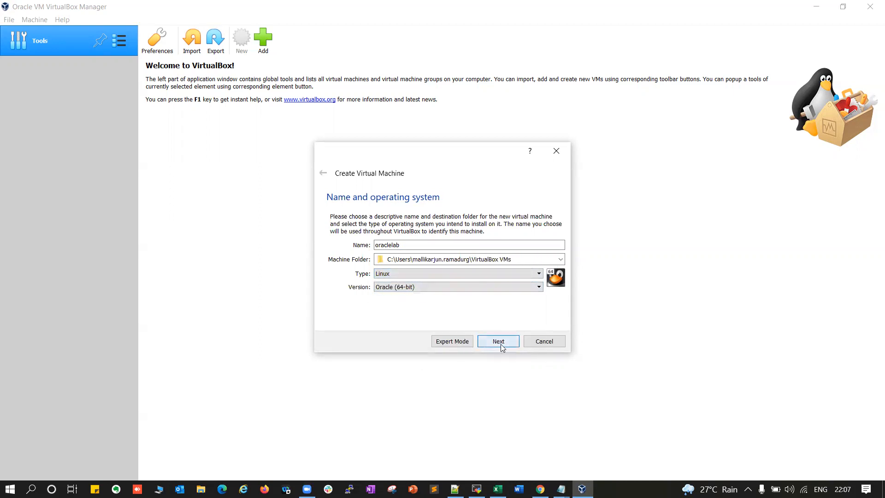
{"action": "double_click", "coordinate": [535, 251]}
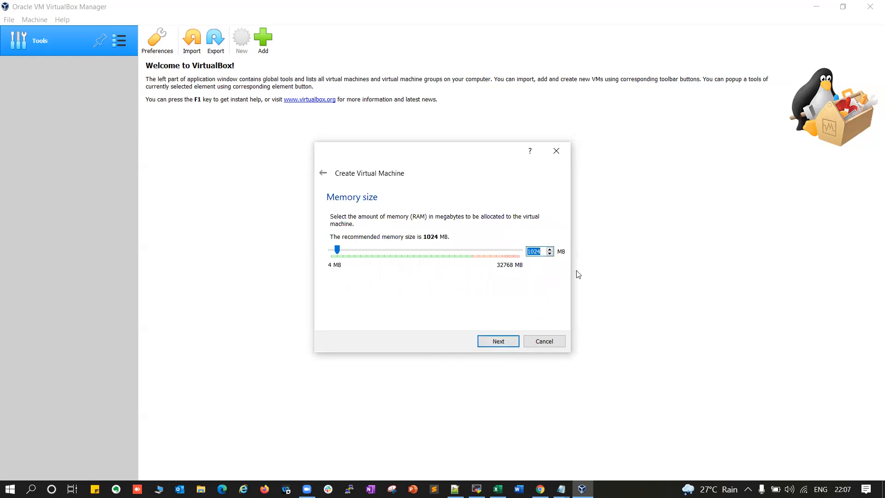
Set memory to 8000 MB and choose to create a new virtual hard disk
{"action": "type", "text": "8000"}
{"action": "left_click", "coordinate": [499, 341]}
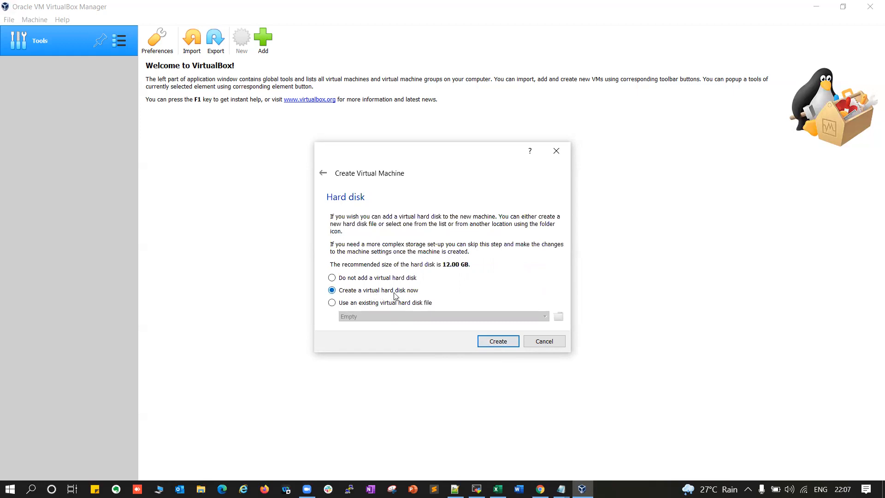
{"action": "left_click", "coordinate": [496, 341]}
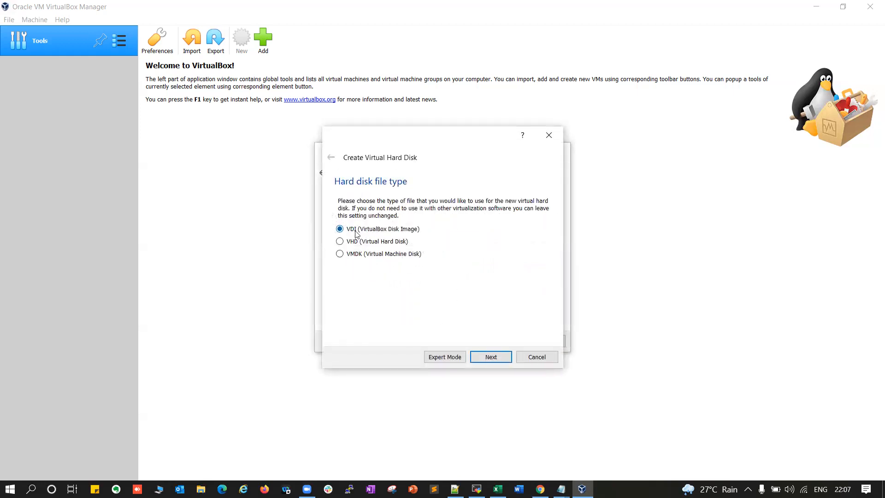
Make the disk a 50 GB dynamically allocated VDI and create the machine
{"action": "left_click", "coordinate": [489, 357]}
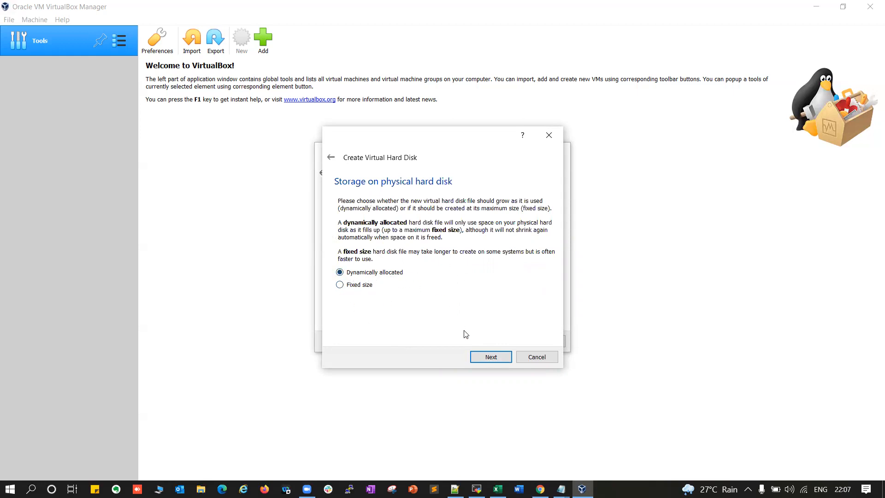
{"action": "left_click", "coordinate": [486, 356]}
{"action": "left_click_drag", "start_coordinate": [538, 258], "coordinate": [535, 258]}
{"action": "type", "text": "50.00 GB"}
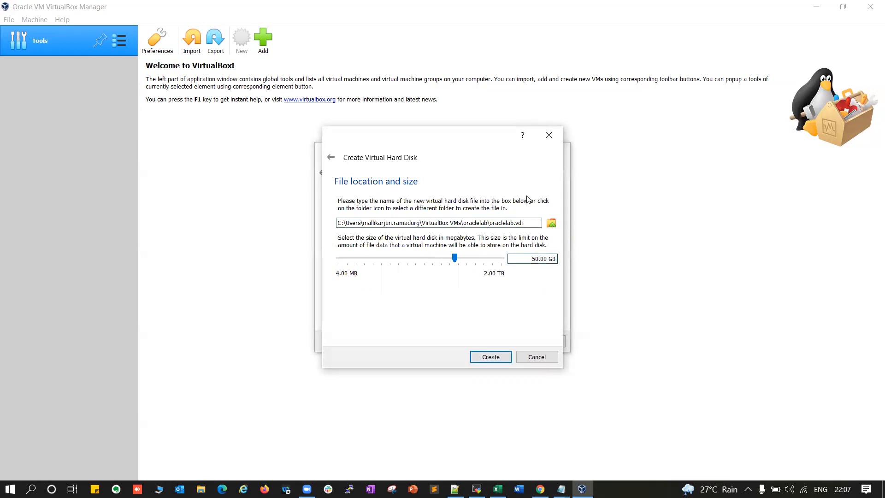
{"action": "left_click", "coordinate": [491, 358]}
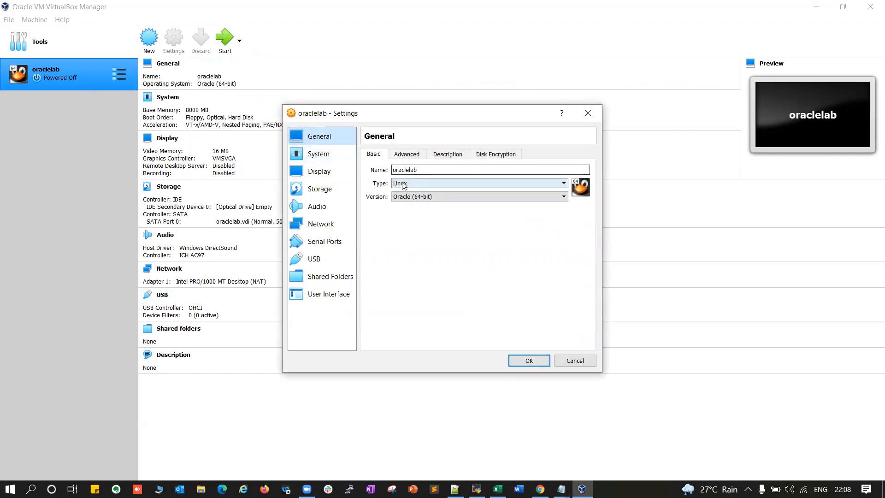
Set Shared Clipboard and Drag'n'Drop to Bidirectional, then view the Description and Disk Encryption tabs
{"action": "left_click", "coordinate": [406, 155]}
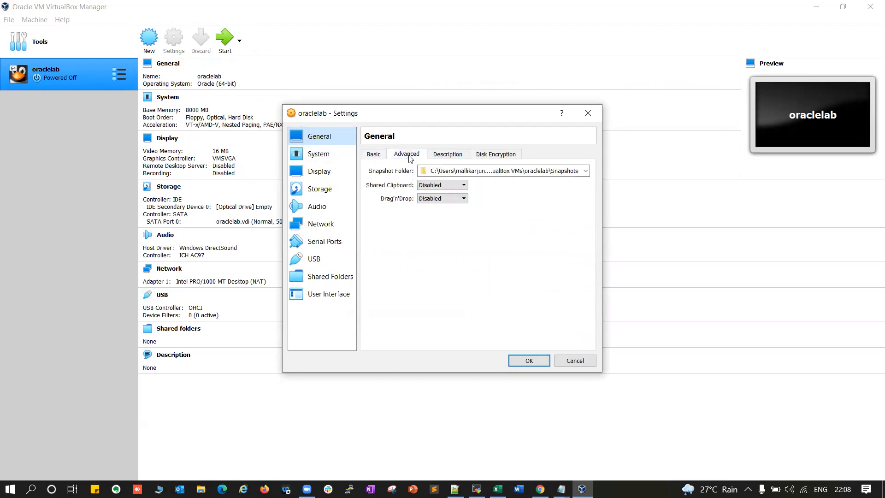
{"action": "left_click", "coordinate": [433, 187]}
{"action": "left_click", "coordinate": [438, 214]}
{"action": "left_click", "coordinate": [434, 198]}
{"action": "left_click", "coordinate": [439, 228]}
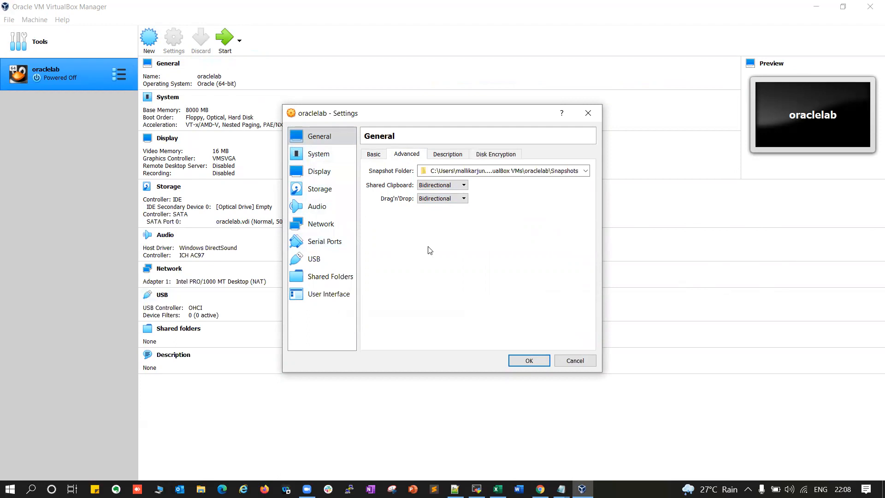
{"action": "left_click", "coordinate": [449, 155]}
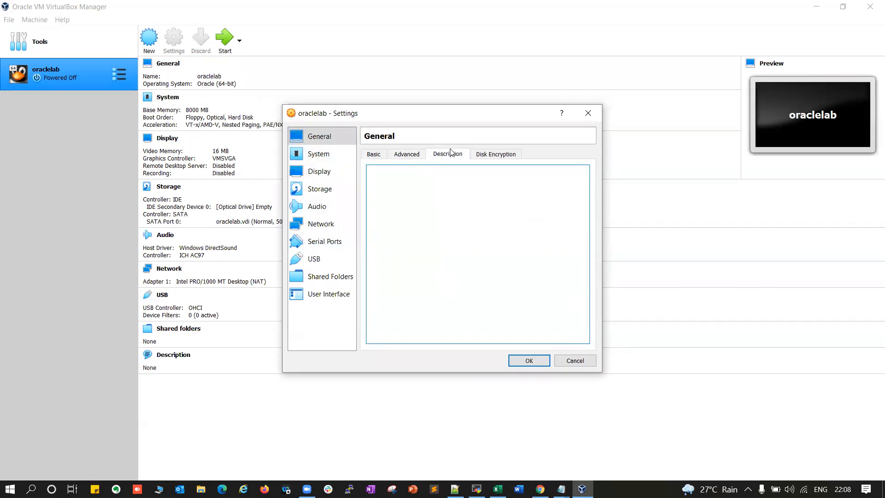
{"action": "left_click", "coordinate": [500, 156]}
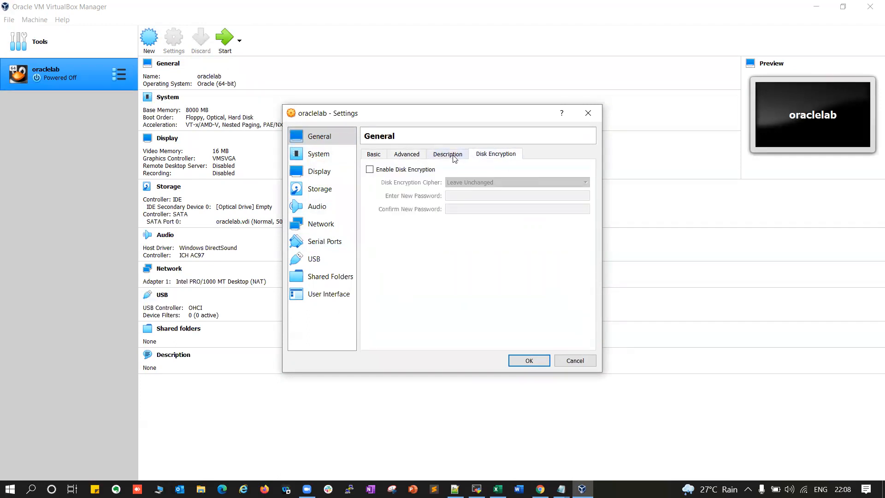
Remove Floppy from the boot order and give oraclelab 2 CPUs
{"action": "left_click", "coordinate": [323, 158]}
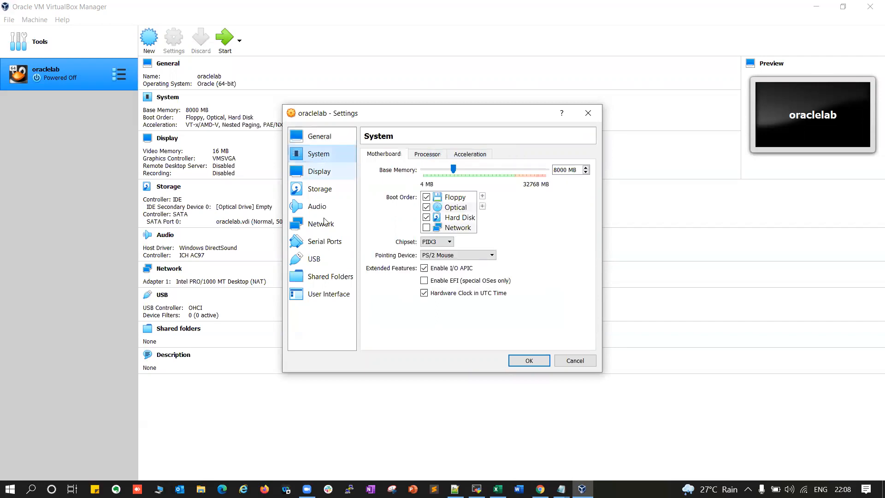
{"action": "left_click", "coordinate": [426, 198]}
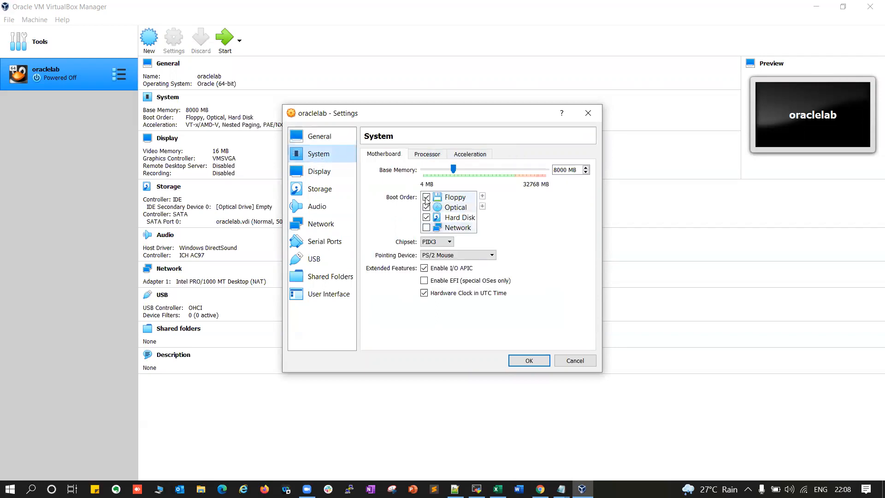
{"action": "left_click", "coordinate": [432, 155]}
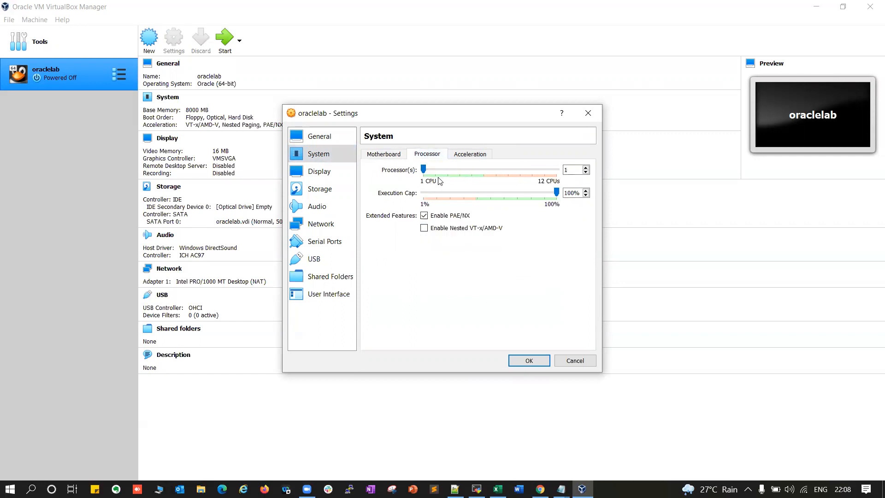
{"action": "left_click", "coordinate": [585, 167]}
Switch the graphics controller to VBoxVGA and review the Remote Display and Recording tabs
{"action": "left_click", "coordinate": [320, 180]}
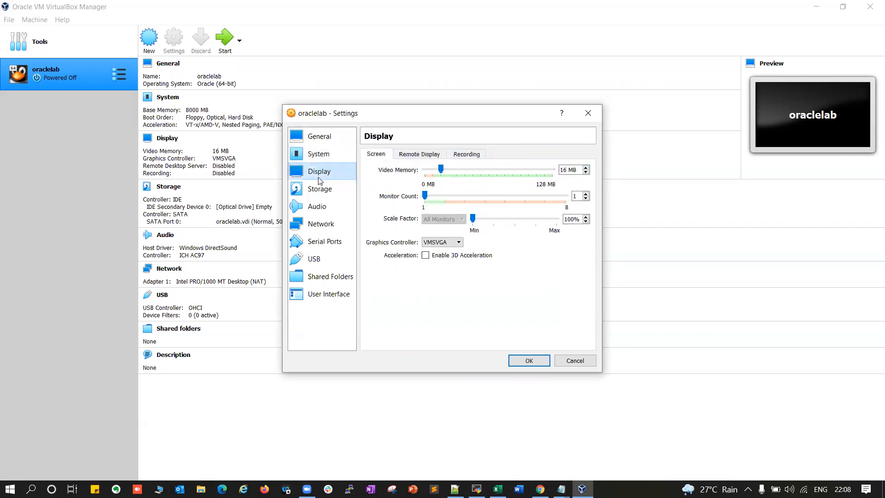
{"action": "left_click", "coordinate": [434, 243]}
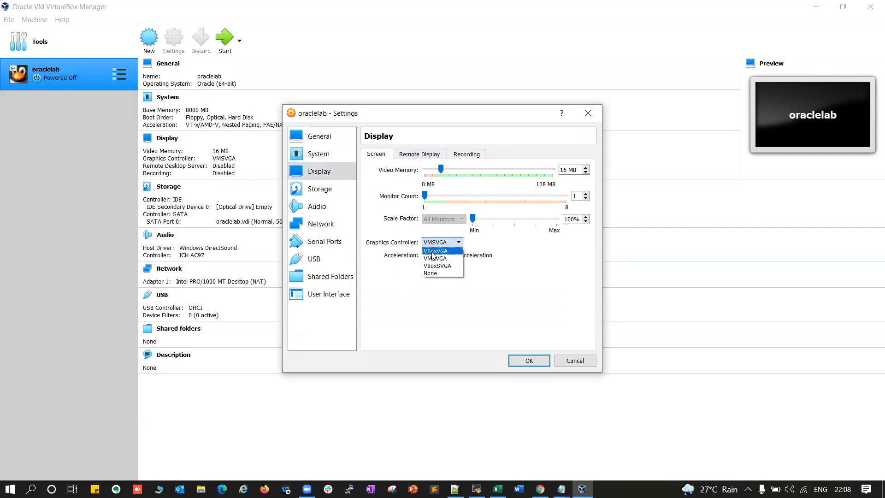
{"action": "left_click", "coordinate": [440, 251]}
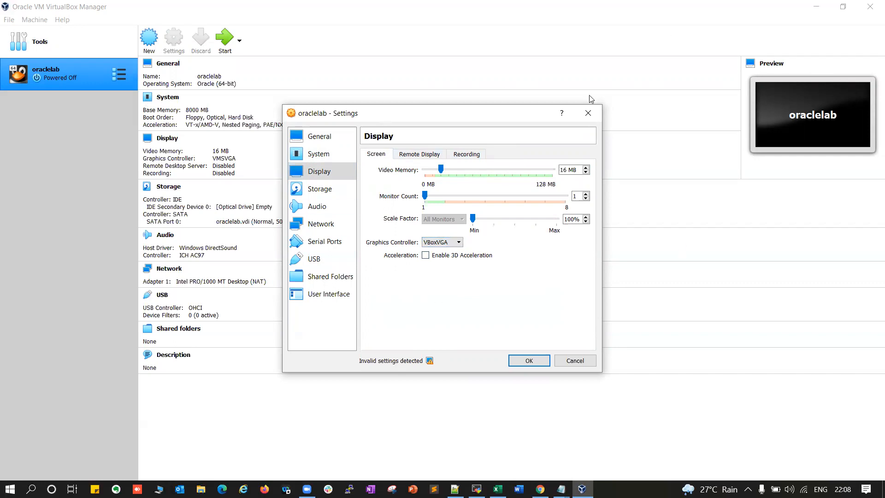
{"action": "left_click", "coordinate": [449, 244]}
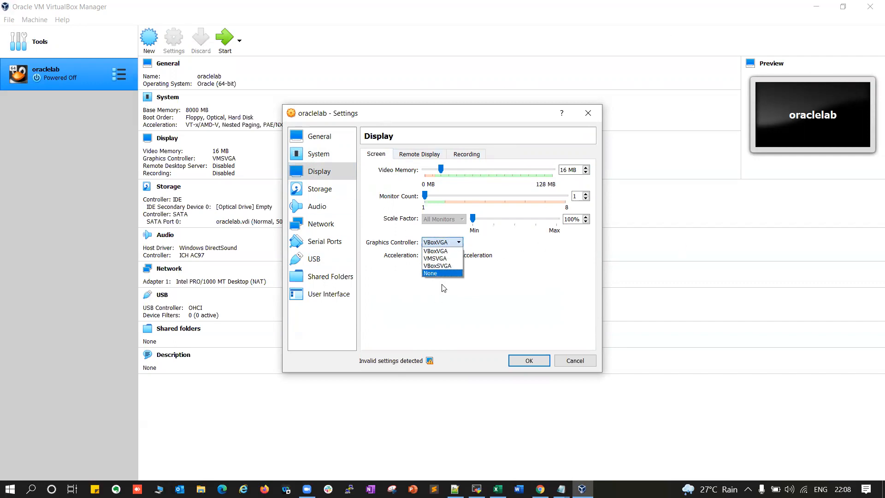
{"action": "left_click", "coordinate": [435, 251]}
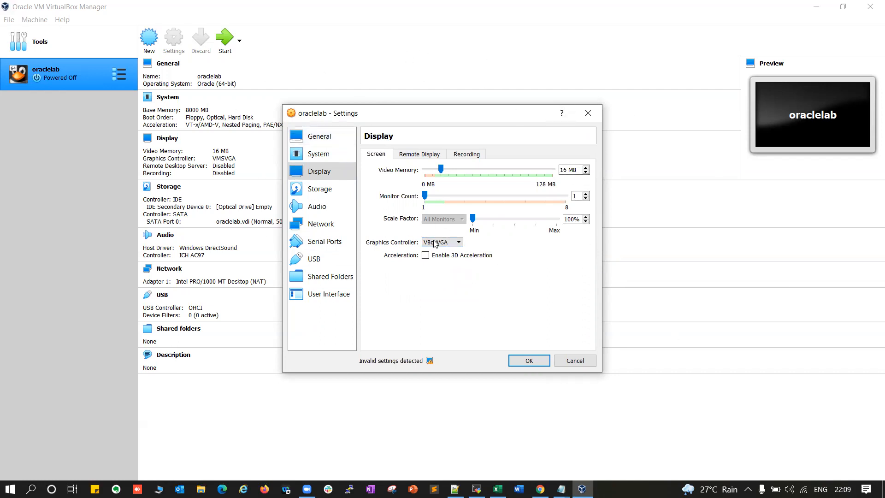
{"action": "left_click", "coordinate": [414, 155]}
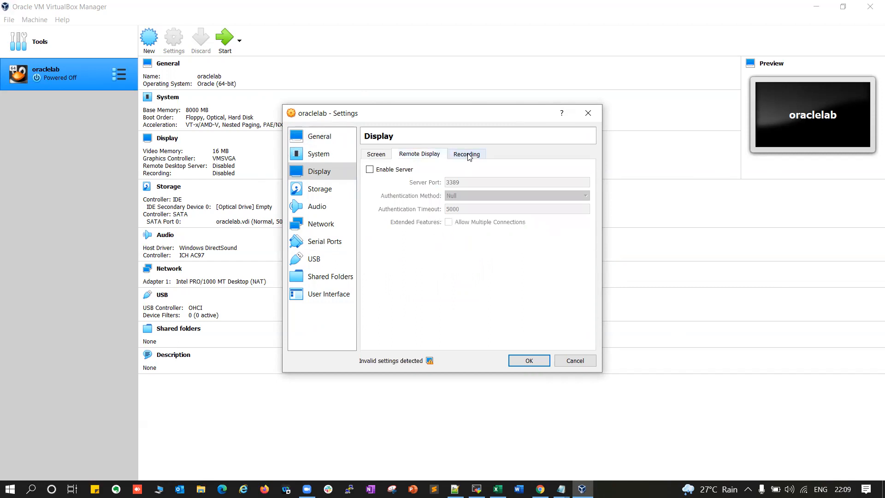
{"action": "left_click", "coordinate": [469, 156]}
{"action": "left_click", "coordinate": [322, 189]}
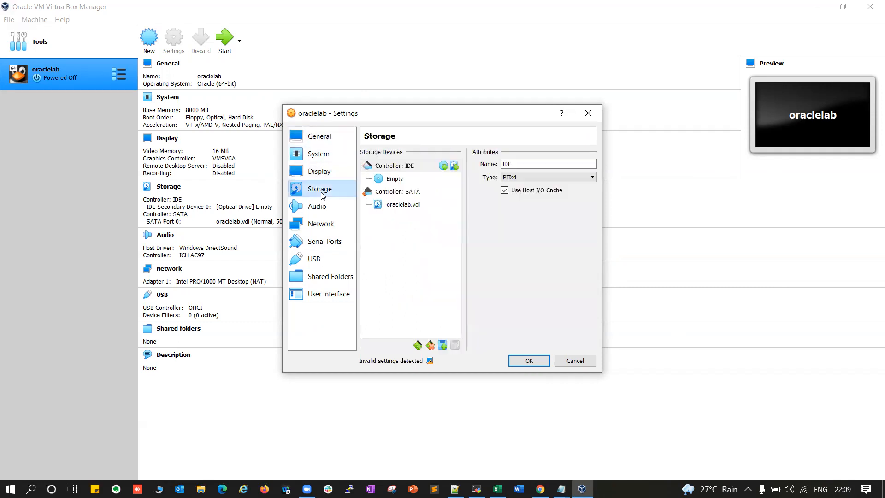
Inspect storage: the SATA controller with oraclelab.vdi and the IDE controller's empty optical drive
{"action": "left_click", "coordinate": [391, 194]}
{"action": "left_click", "coordinate": [401, 206]}
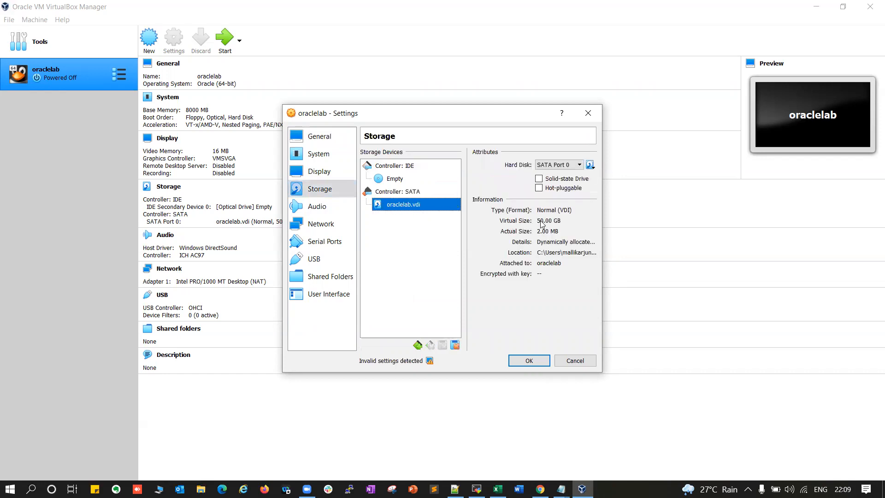
{"action": "left_click", "coordinate": [394, 167]}
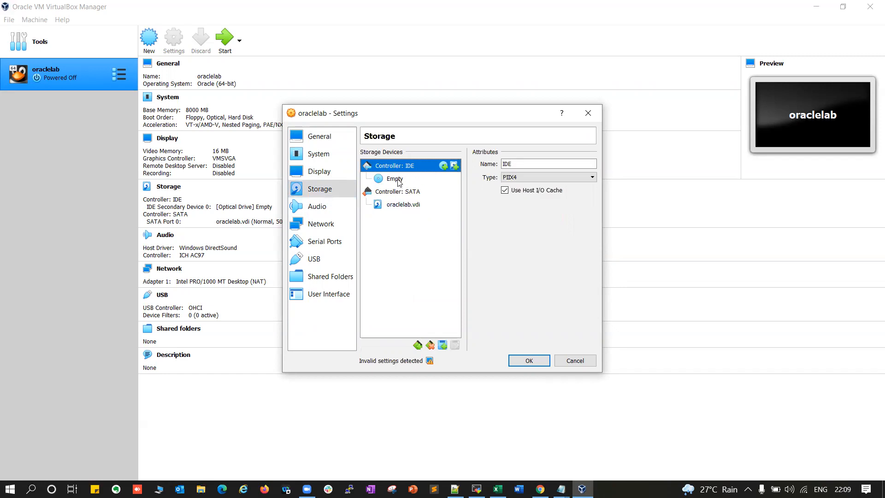
{"action": "left_click", "coordinate": [400, 180]}
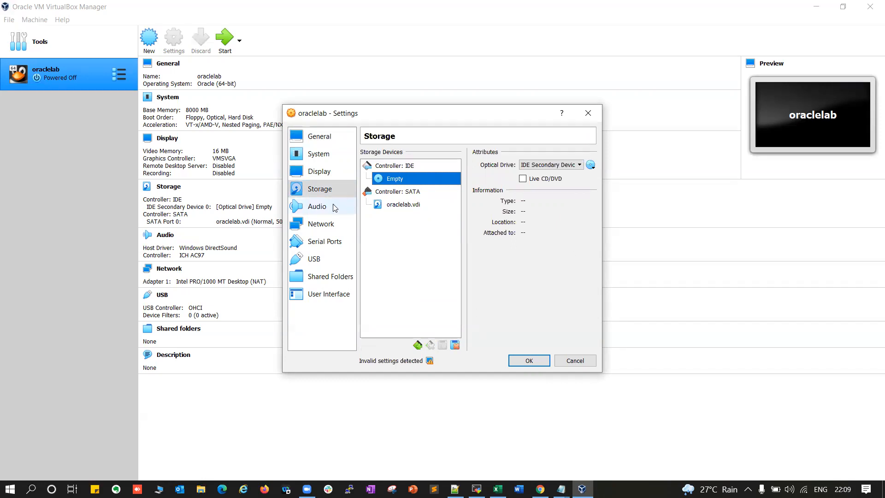
Attach Adapter 1 as a Bridged Adapter on the Intel Wi-Fi 6 AX200 160MHz card
{"action": "left_click", "coordinate": [317, 207]}
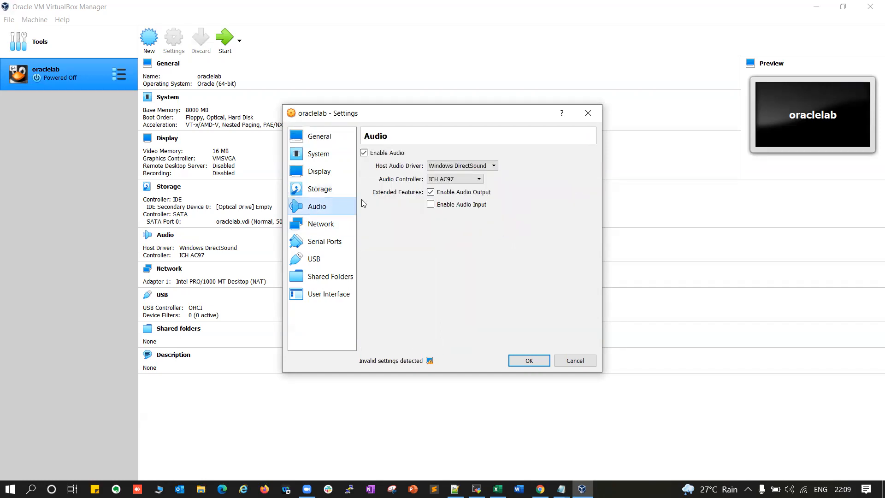
{"action": "left_click", "coordinate": [315, 225]}
{"action": "left_click", "coordinate": [426, 185]}
{"action": "left_click", "coordinate": [439, 199]}
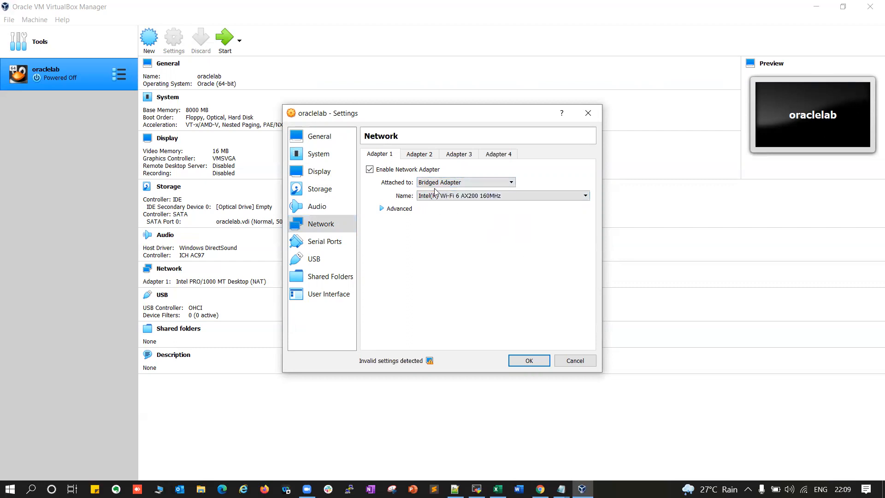
Enable Adapter 2 and attach it to NAT
{"action": "left_click", "coordinate": [420, 156]}
{"action": "left_click", "coordinate": [382, 170]}
{"action": "left_click", "coordinate": [435, 182]}
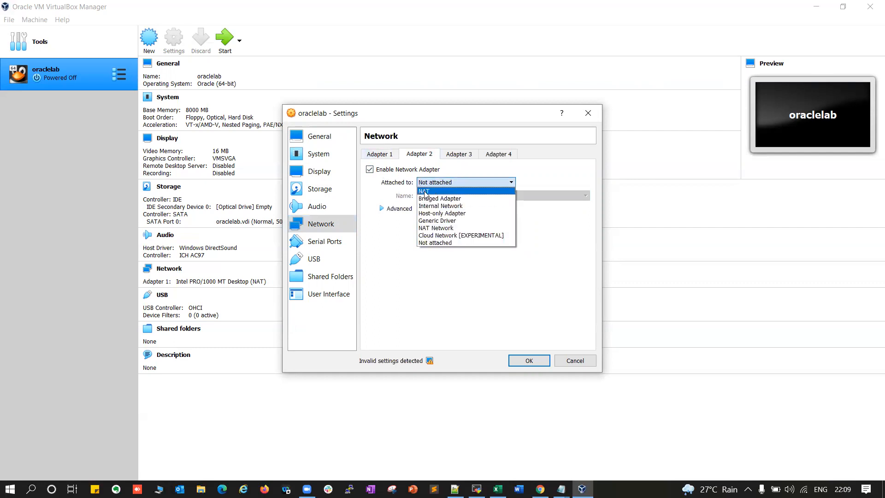
{"action": "left_click", "coordinate": [423, 193]}
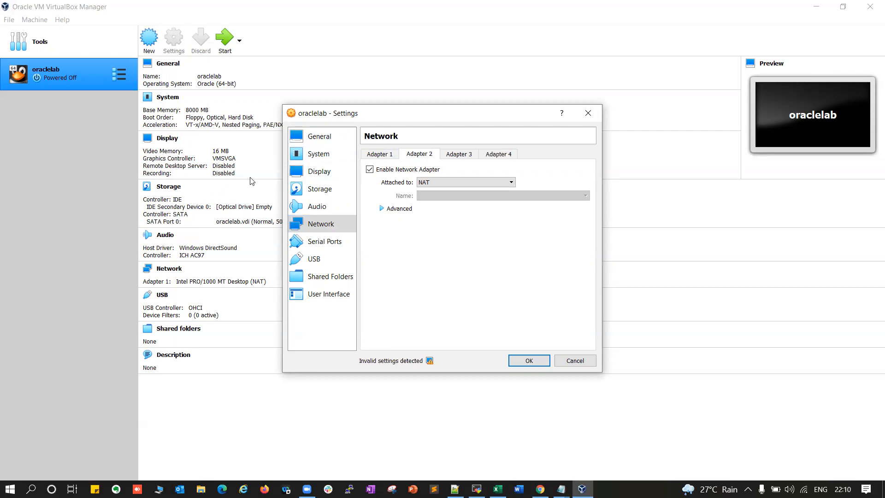
{"action": "left_click", "coordinate": [440, 184]}
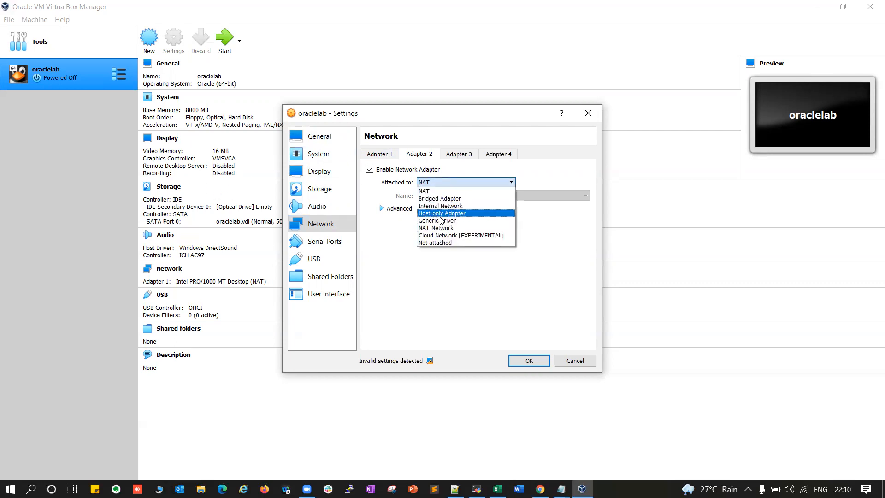
{"action": "left_click", "coordinate": [429, 193]}
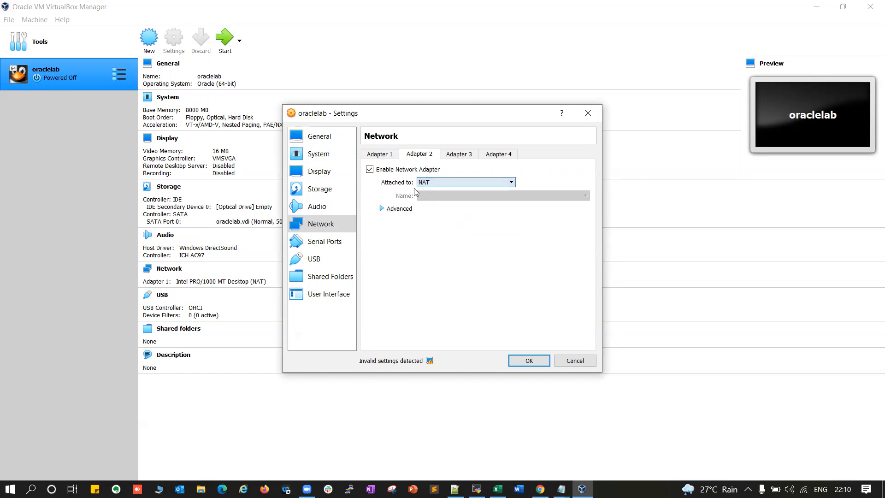
Recheck Adapter 1's bridged setup and confirm Adapter 2 stays on NAT
{"action": "left_click", "coordinate": [319, 248]}
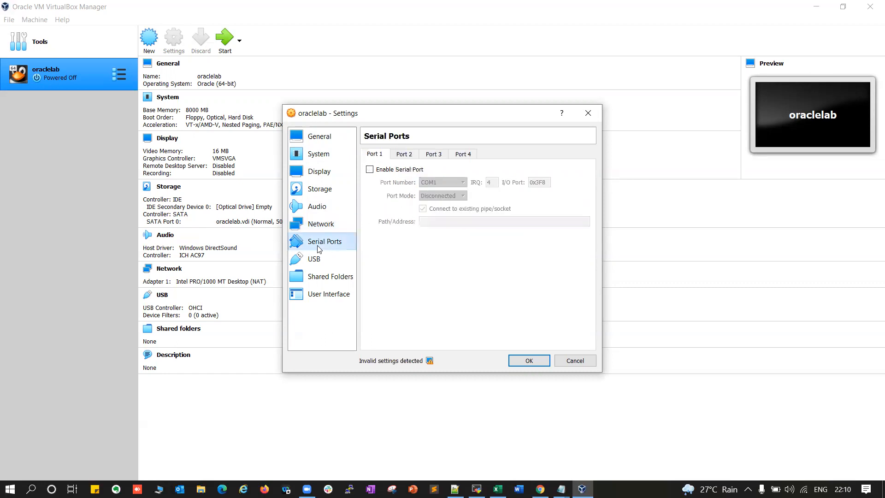
{"action": "left_click", "coordinate": [318, 224]}
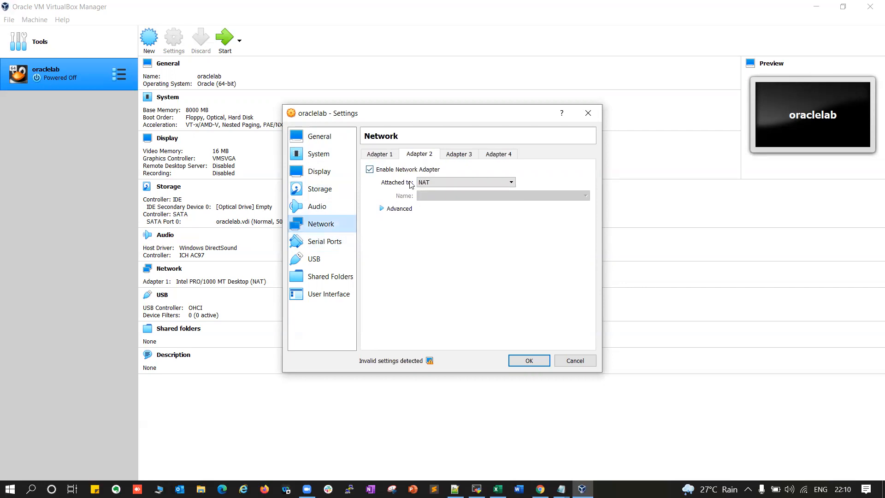
{"action": "left_click", "coordinate": [382, 155]}
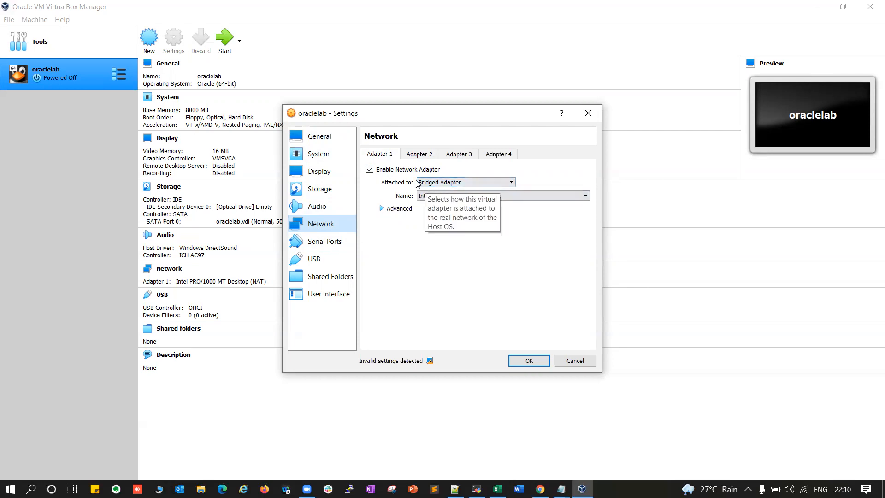
{"action": "left_click", "coordinate": [412, 155]}
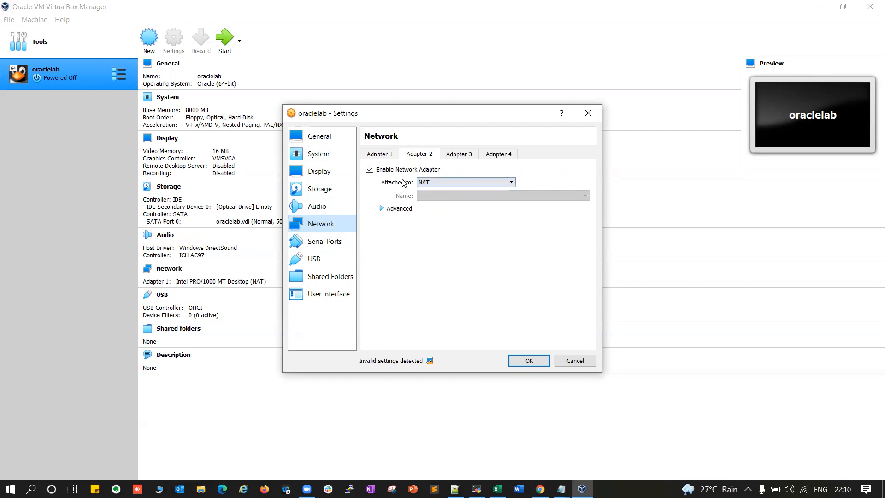
{"action": "left_click", "coordinate": [422, 183]}
{"action": "left_click", "coordinate": [424, 183]}
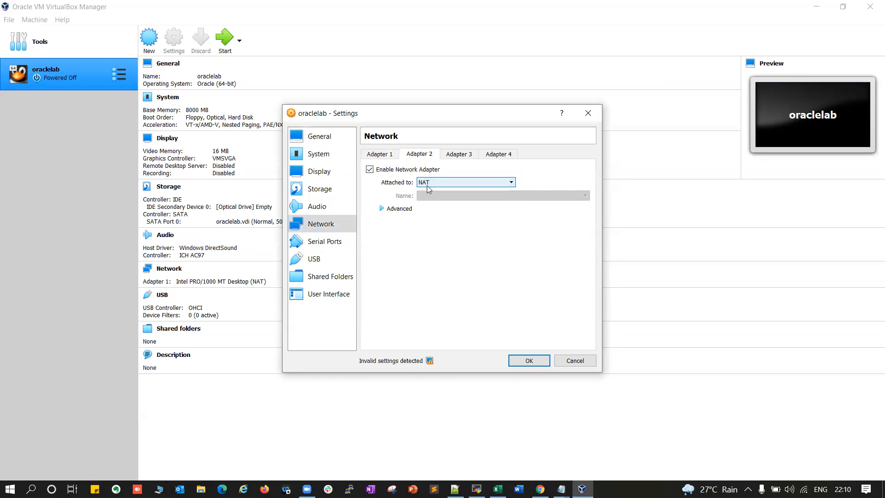
Try Host-only Adapter on Adapter 2, revert to NAT, then view Serial Ports and USB
{"action": "left_click", "coordinate": [427, 185]}
{"action": "left_click", "coordinate": [437, 214]}
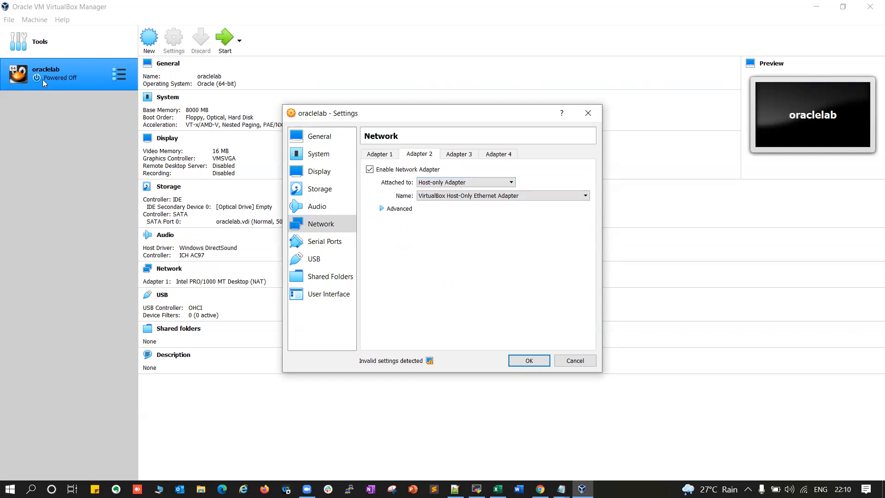
{"action": "left_click", "coordinate": [456, 183]}
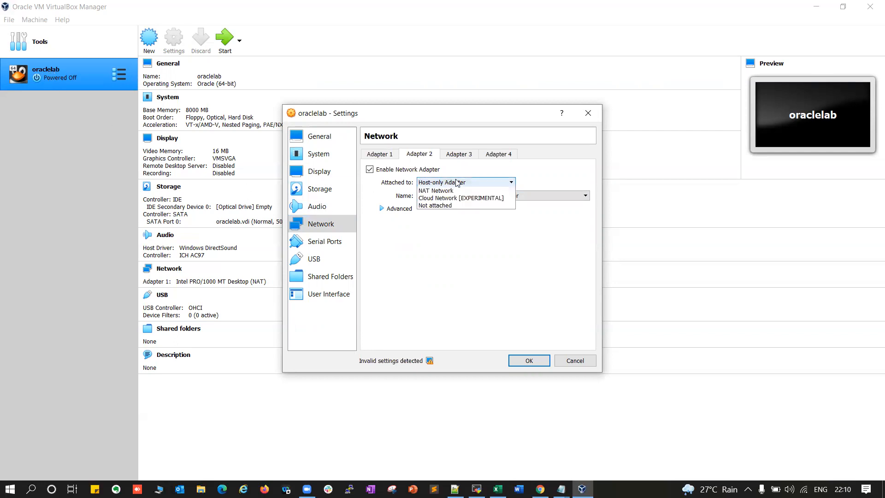
{"action": "left_click", "coordinate": [443, 195]}
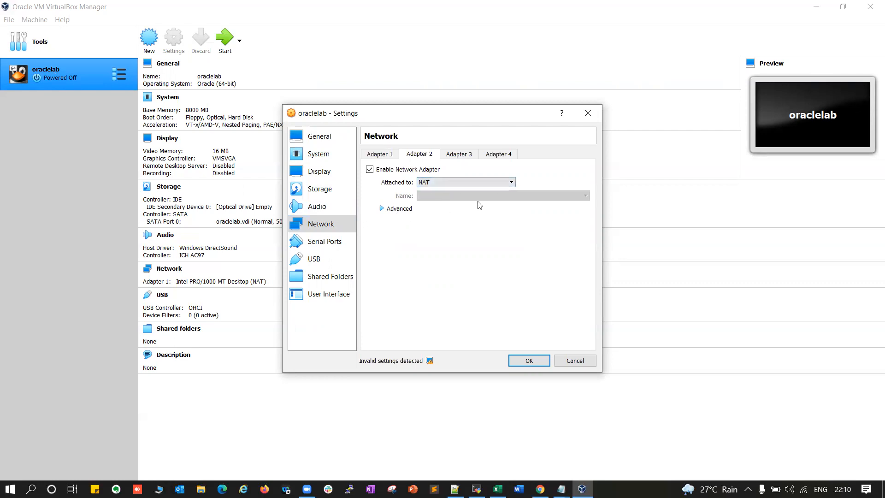
{"action": "left_click", "coordinate": [324, 243]}
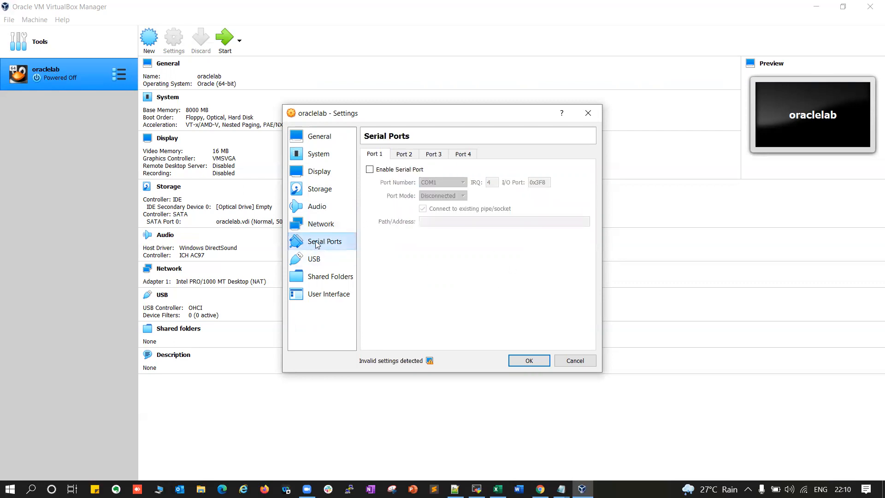
{"action": "left_click", "coordinate": [311, 262]}
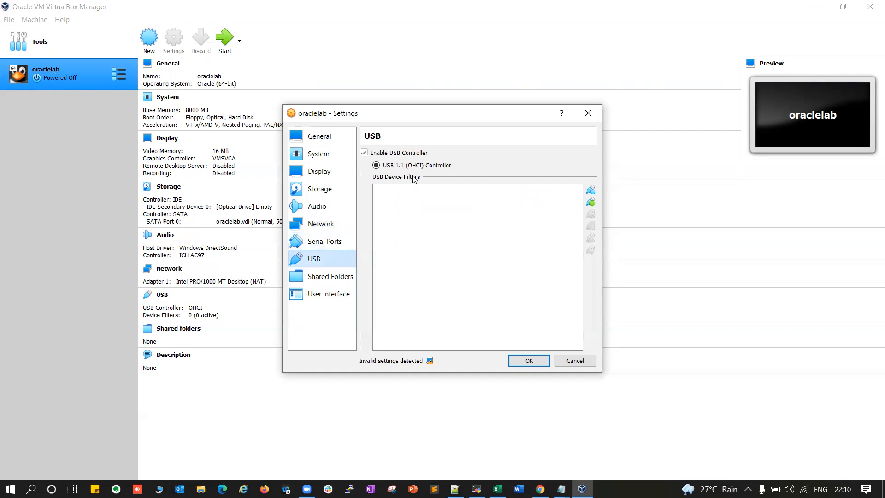
Add a shared folder whose path is the host's Software folder
{"action": "left_click", "coordinate": [337, 277]}
{"action": "left_click", "coordinate": [591, 167]}
{"action": "left_click", "coordinate": [499, 204]}
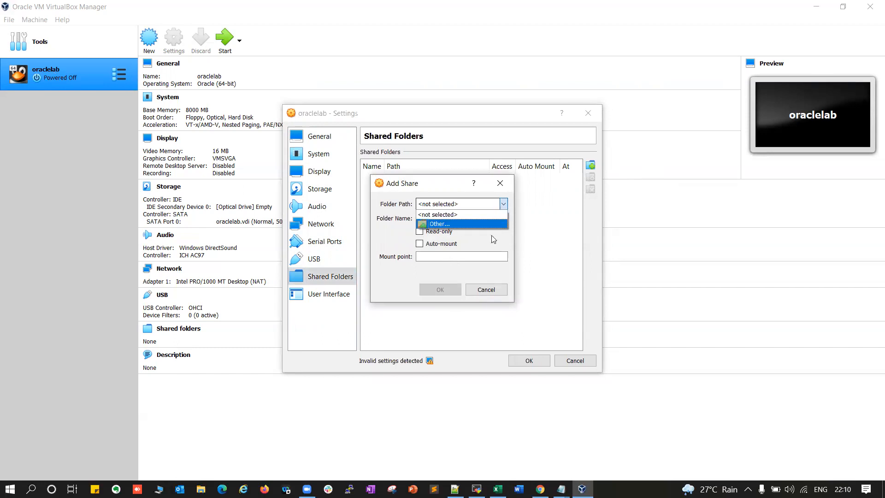
{"action": "left_click", "coordinate": [440, 226]}
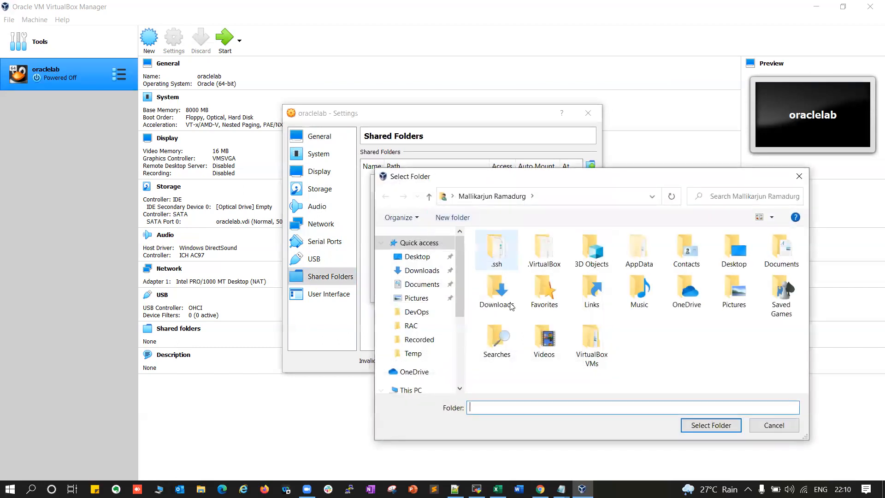
{"action": "scroll", "coordinate": [416, 344], "scroll_direction": "down", "scroll_amount": 3}
{"action": "left_click", "coordinate": [416, 348]}
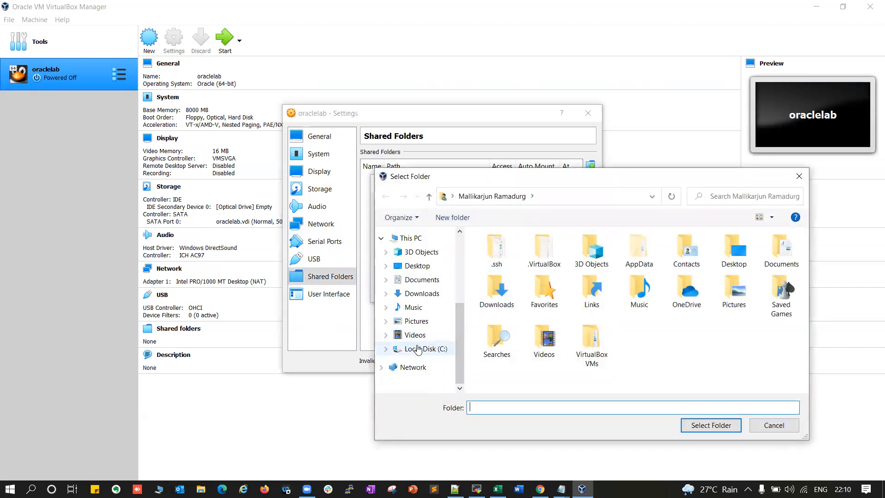
{"action": "double_click", "coordinate": [499, 276]}
{"action": "left_click", "coordinate": [506, 301]}
{"action": "left_click", "coordinate": [501, 326]}
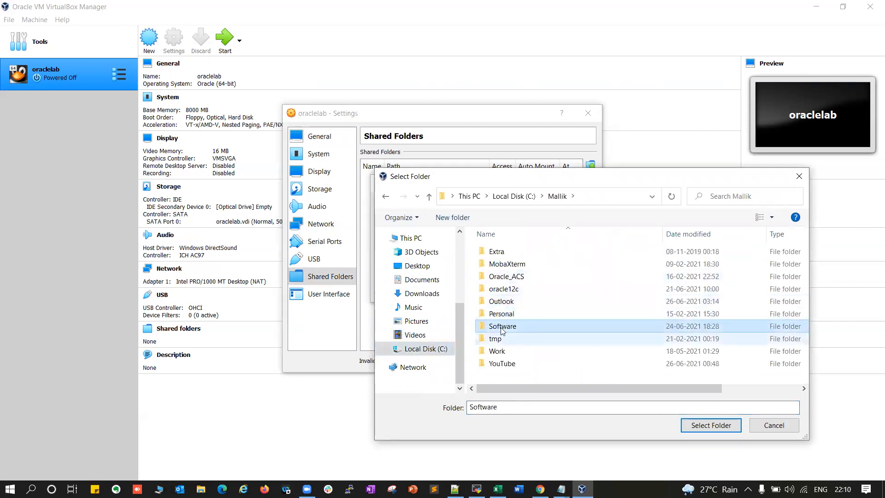
{"action": "double_click", "coordinate": [499, 326]}
{"action": "left_click", "coordinate": [711, 425]}
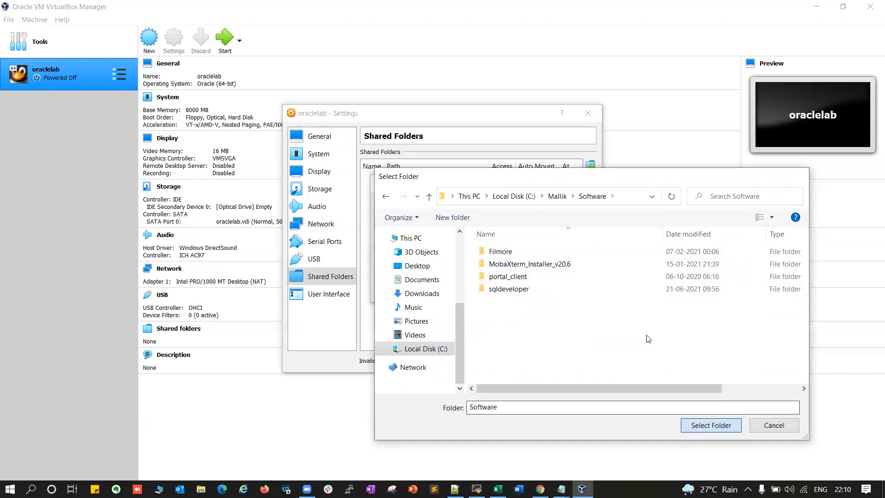
Set the share's mount point to 'Software' and add it
{"action": "left_click_drag", "start_coordinate": [469, 203], "coordinate": [450, 204]}
{"action": "key", "text": "ctrl+c"}
{"action": "left_click", "coordinate": [442, 256]}
{"action": "key", "text": "ctrl+v"}
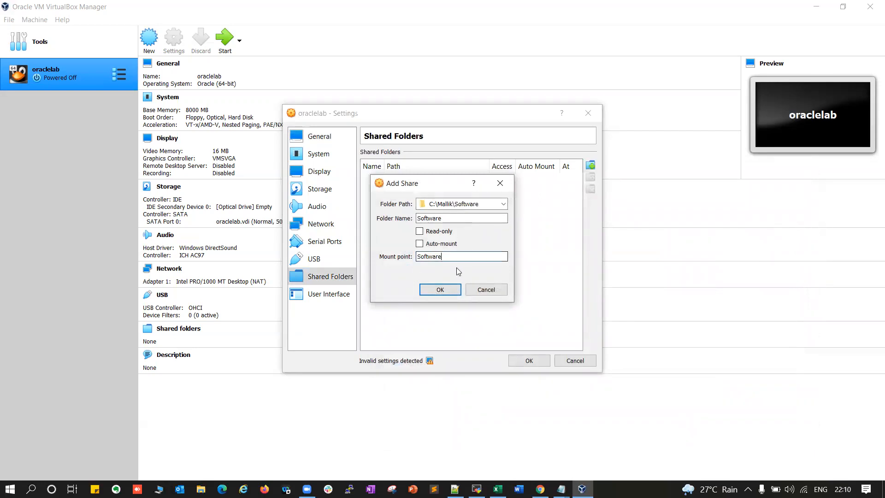
{"action": "left_click", "coordinate": [441, 291]}
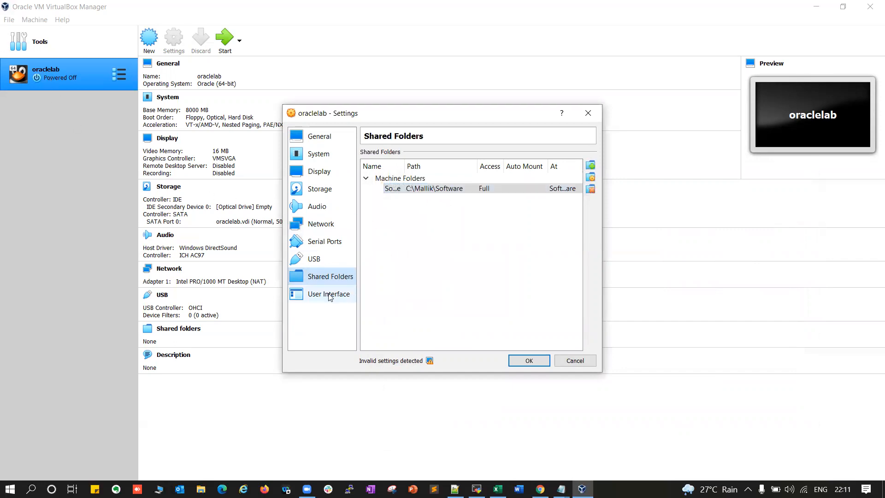
Make the Software share read-only and auto-mounted, then save oraclelab's settings
{"action": "double_click", "coordinate": [439, 190]}
{"action": "left_click", "coordinate": [419, 243]}
{"action": "left_click", "coordinate": [419, 231]}
{"action": "left_click", "coordinate": [438, 289]}
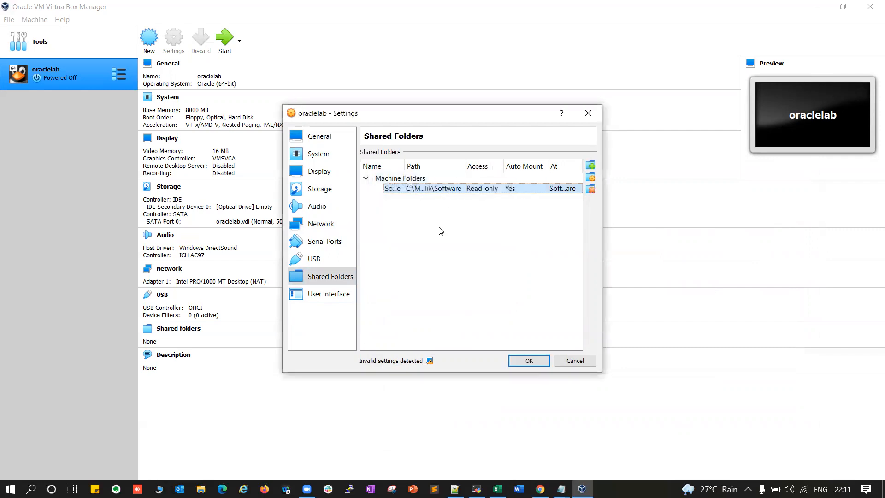
{"action": "left_click", "coordinate": [326, 295]}
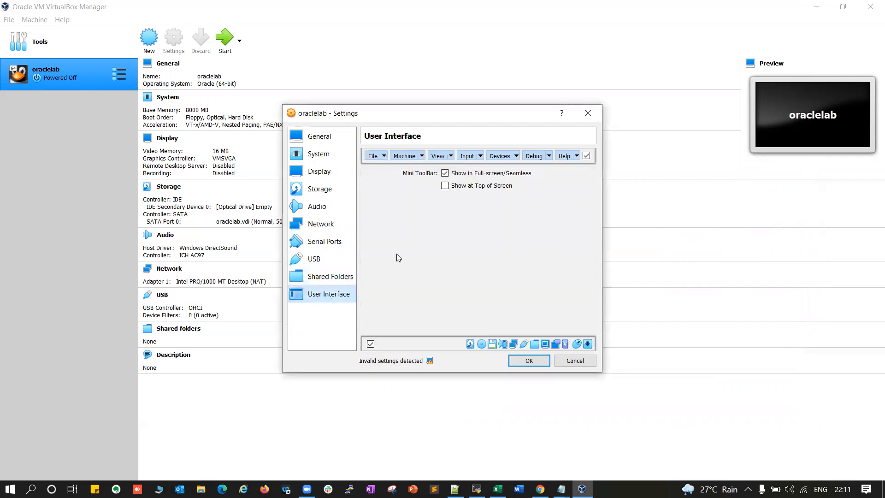
{"action": "left_click", "coordinate": [530, 362]}
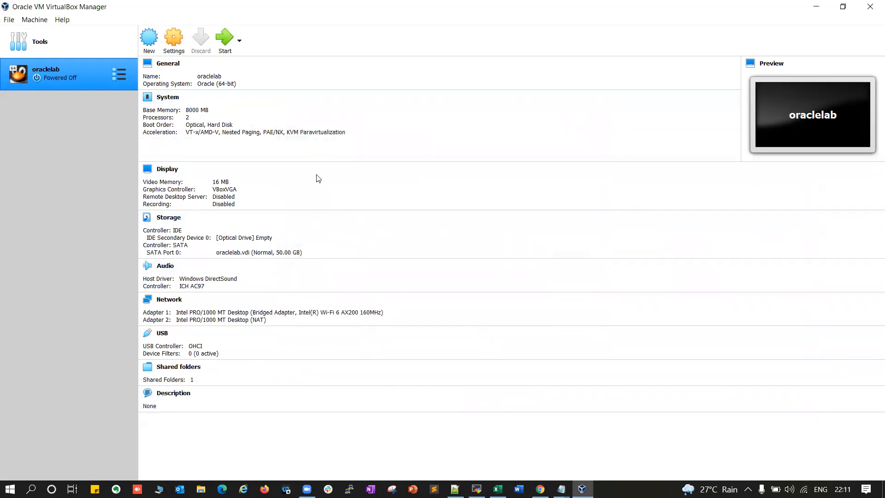
Start oraclelab and add the V1003434-01.iso disc image from the OEL folder
{"action": "left_click", "coordinate": [225, 40]}
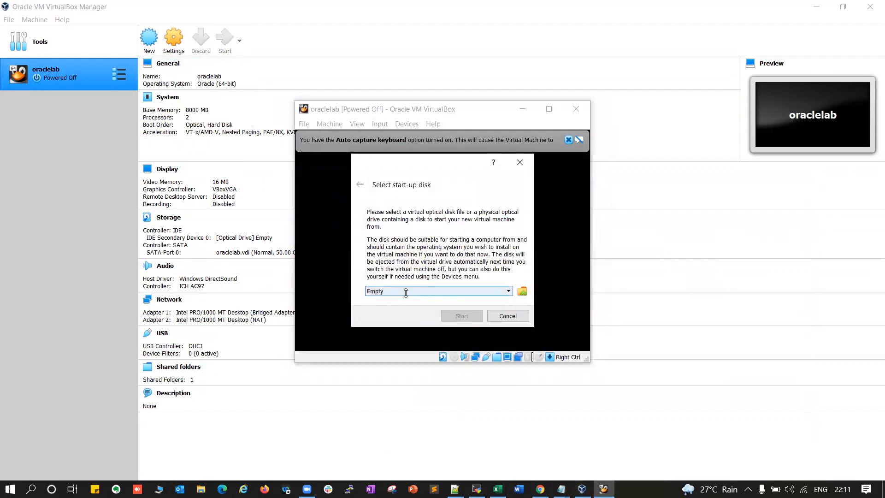
{"action": "left_click", "coordinate": [508, 291]}
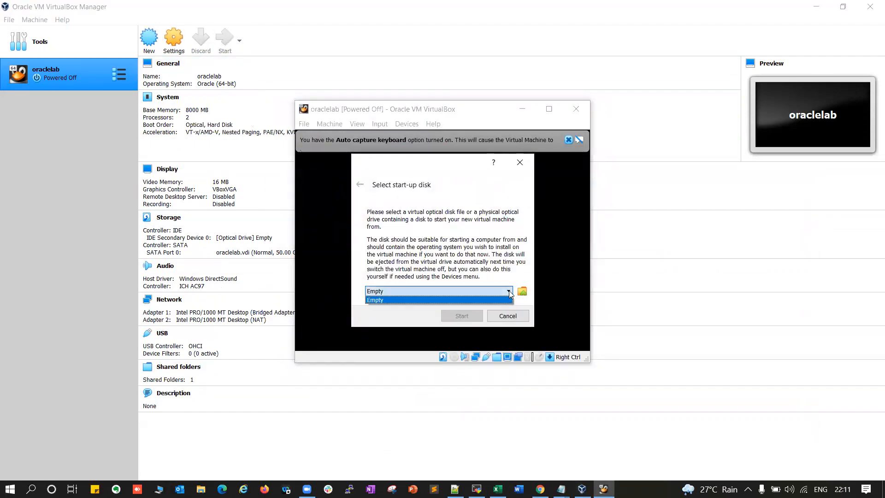
{"action": "left_click", "coordinate": [523, 294]}
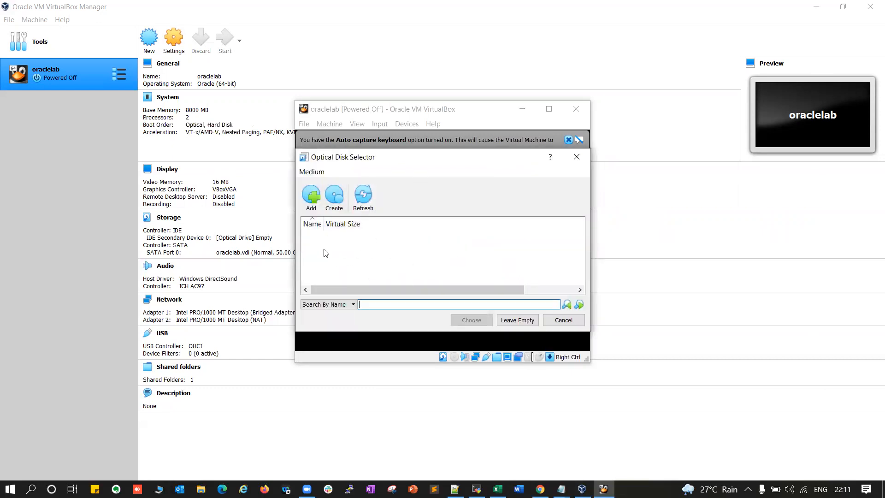
{"action": "left_click", "coordinate": [312, 199]}
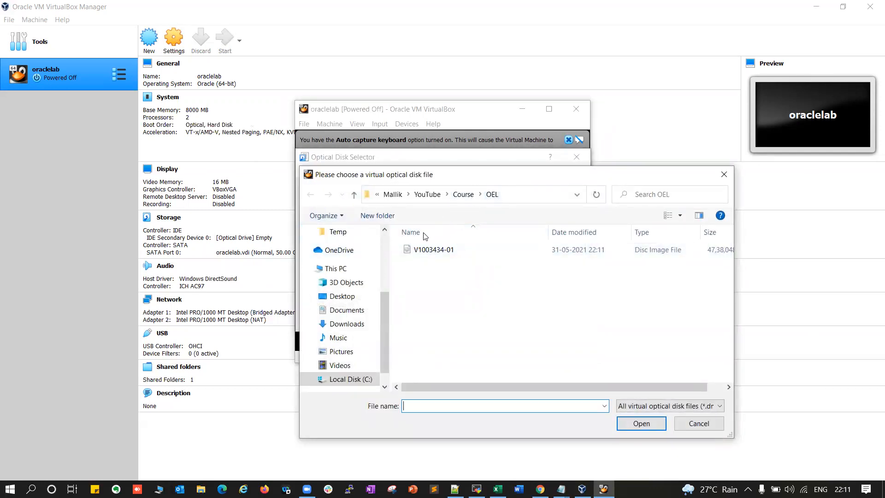
{"action": "left_click", "coordinate": [522, 194]}
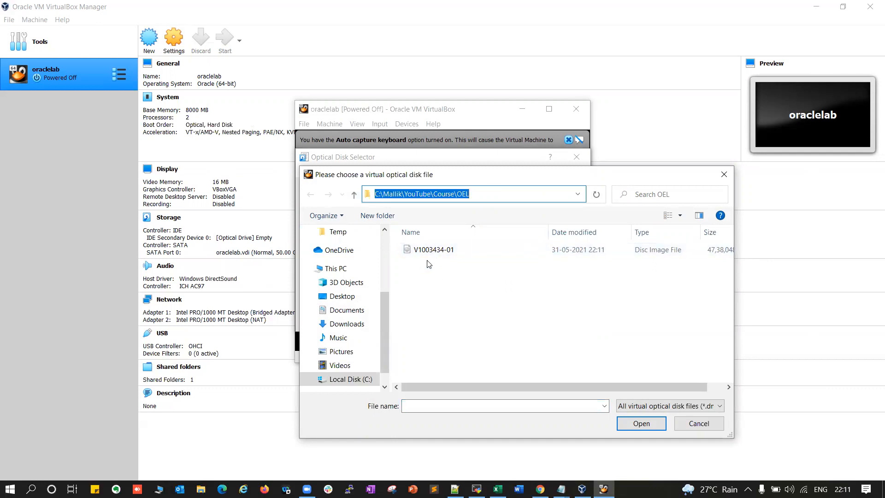
{"action": "left_click", "coordinate": [489, 290]}
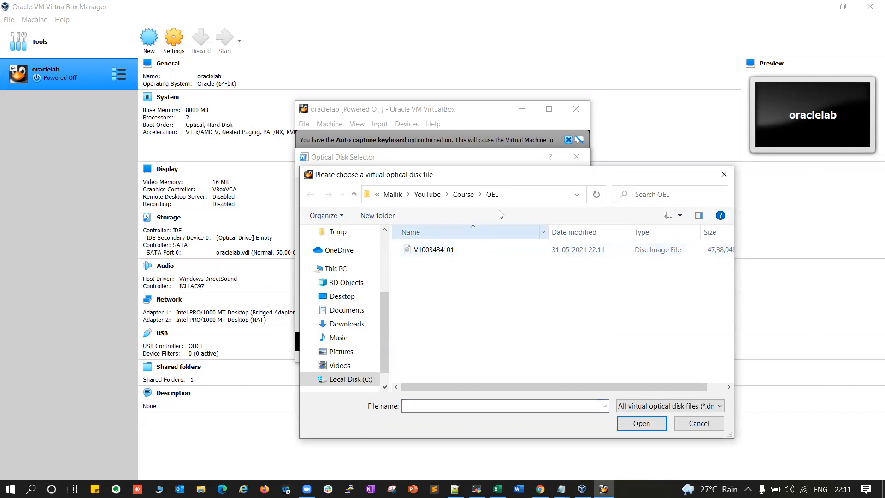
{"action": "left_click", "coordinate": [516, 195]}
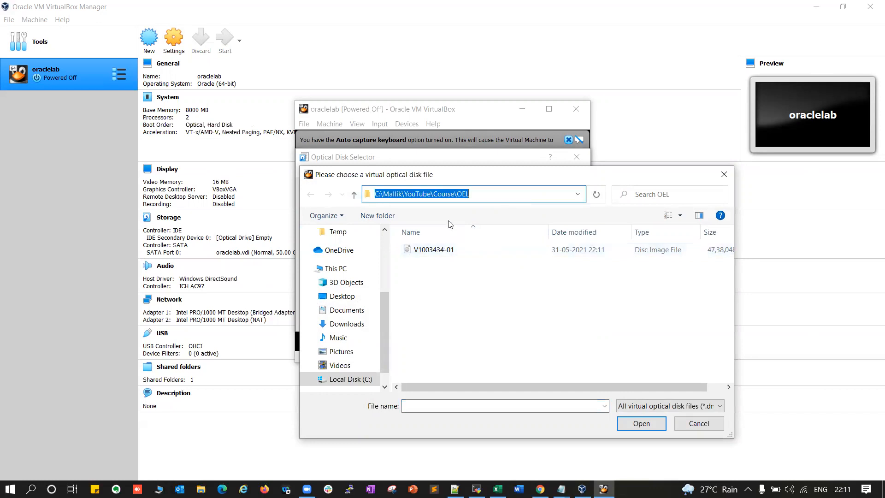
{"action": "left_click", "coordinate": [433, 254]}
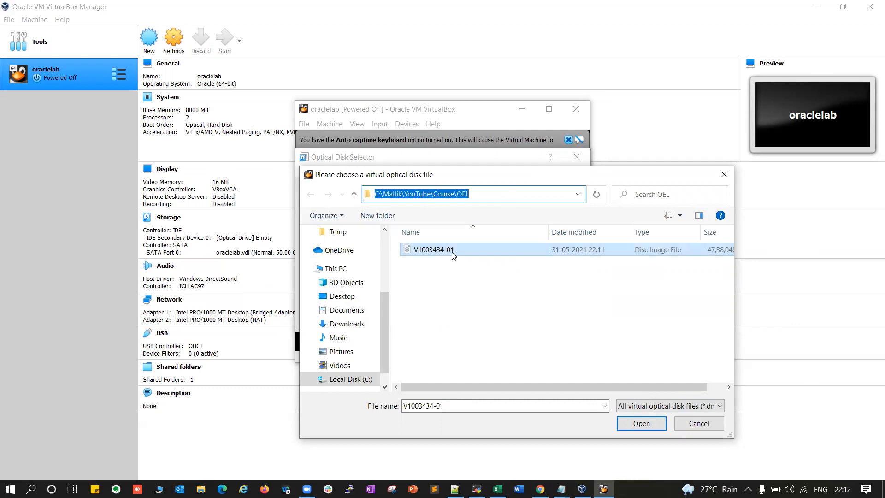
{"action": "left_click", "coordinate": [632, 424]}
Choose V1003434-01.iso (4.52 GB) as the start-up disk and boot the VM
{"action": "left_click", "coordinate": [342, 248]}
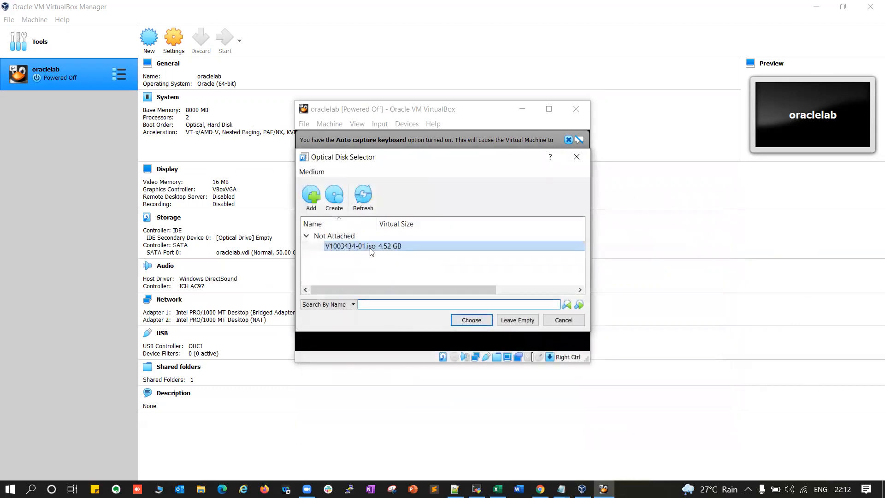
{"action": "left_click", "coordinate": [471, 319]}
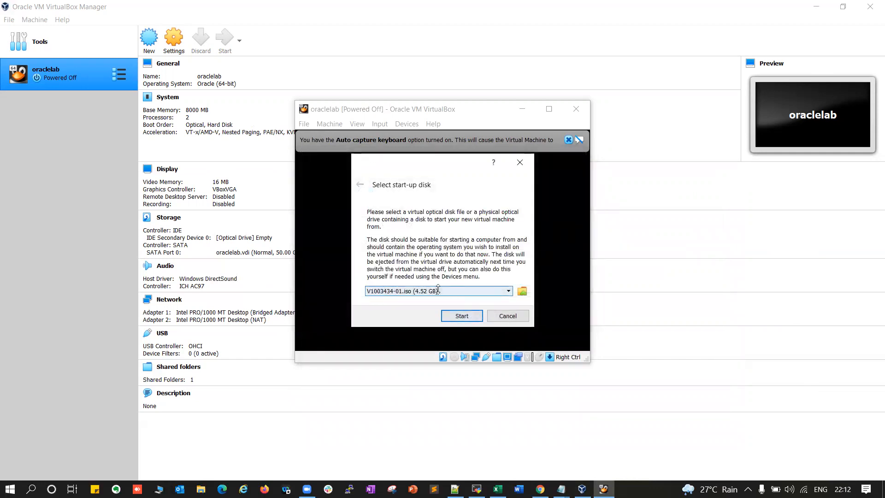
{"action": "left_click", "coordinate": [461, 315]}
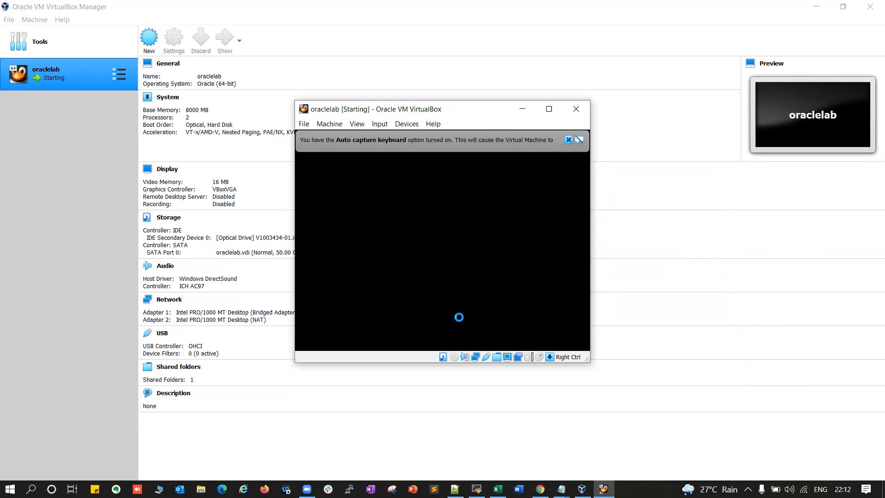
Boot the 'Install Oracle Linux 7.9' menu option
{"action": "left_click", "coordinate": [569, 140]}
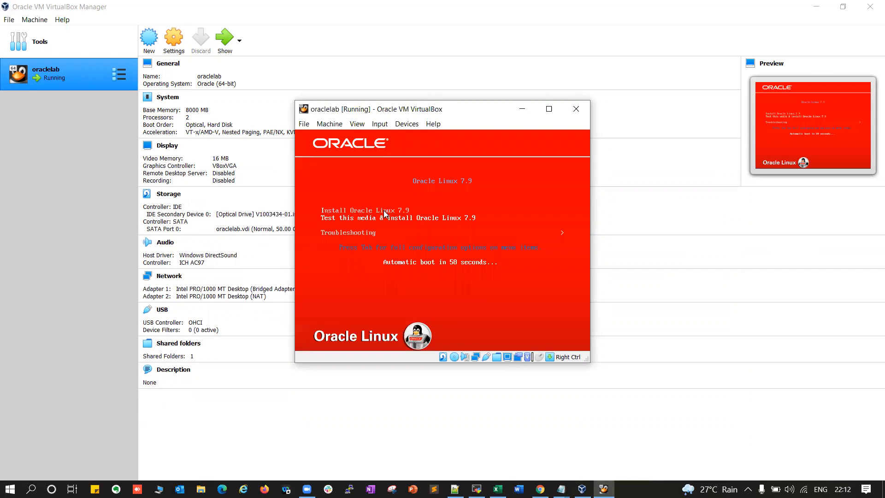
{"action": "key", "text": "Up"}
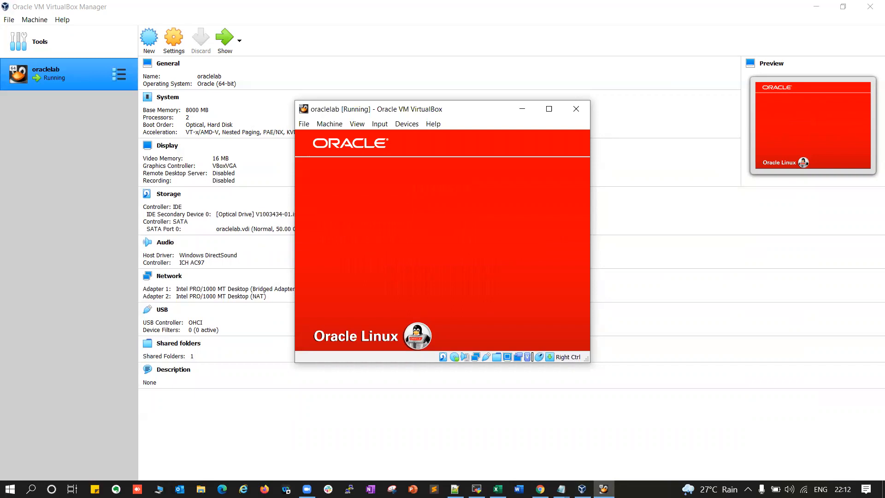
{"action": "key", "text": "Return"}
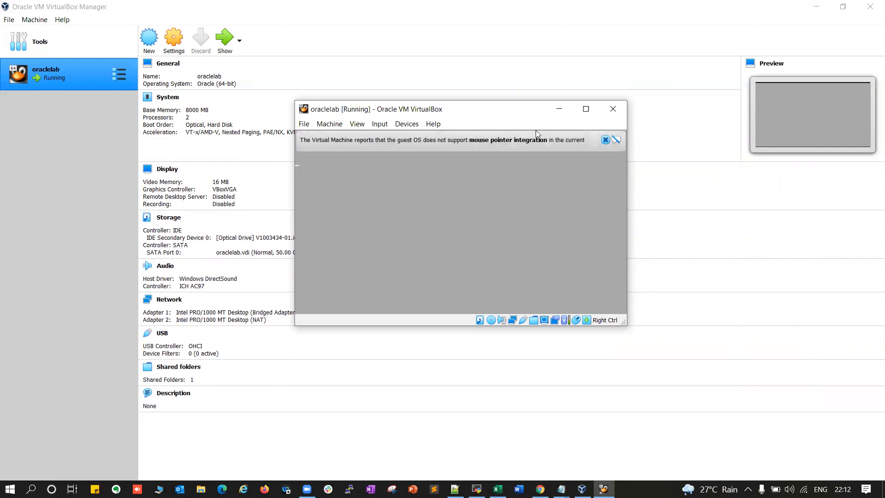
Dismiss the mouse integration notice and enlarge the VM window to fit the installer
{"action": "left_click", "coordinate": [605, 139]}
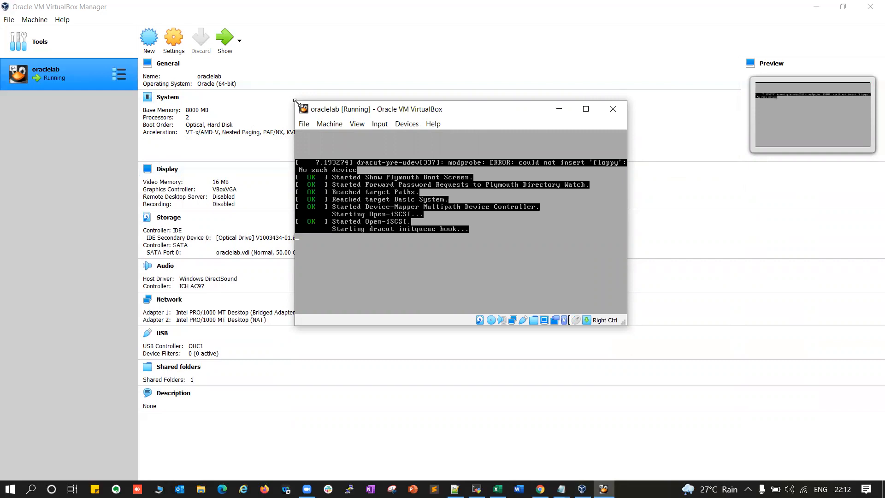
{"action": "left_click_drag", "start_coordinate": [140, 40], "coordinate": [139, 39]}
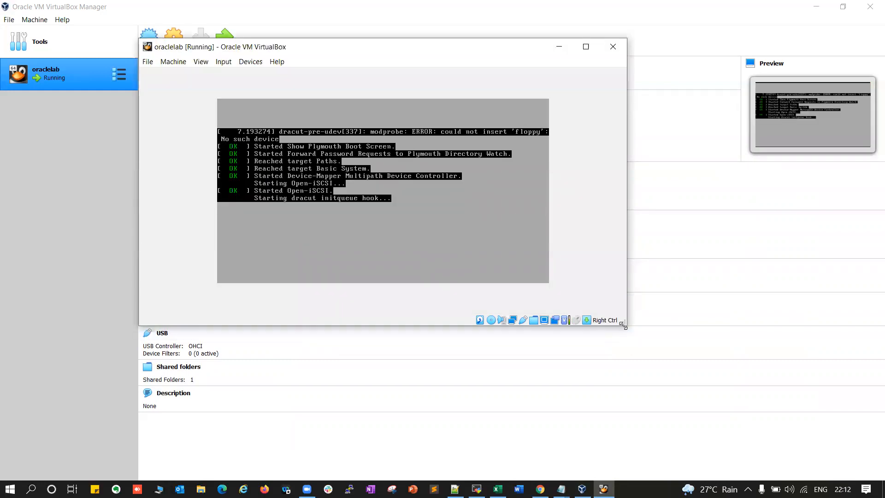
{"action": "left_click_drag", "start_coordinate": [623, 325], "coordinate": [721, 402]}
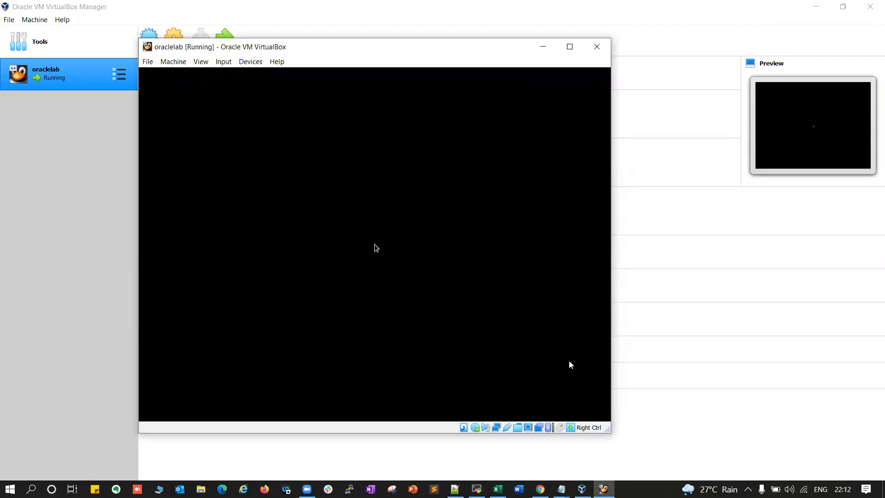
{"action": "left_click_drag", "start_coordinate": [608, 432], "coordinate": [699, 454]}
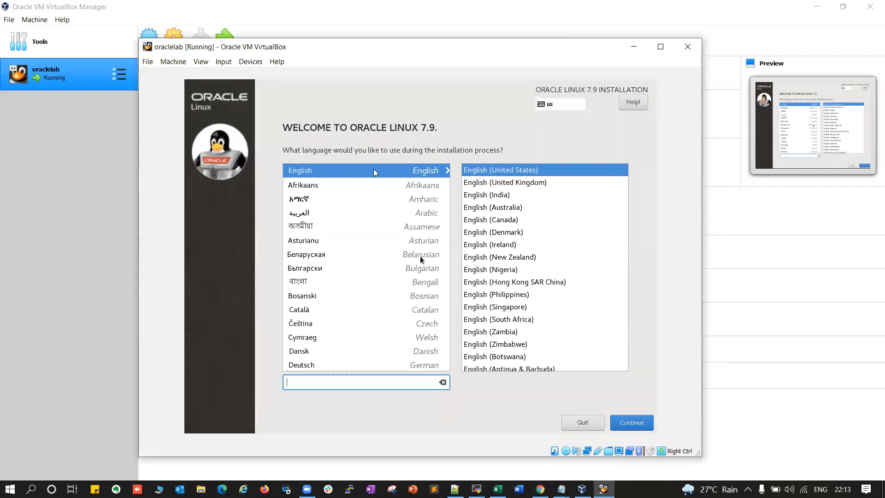
Keep English as the installer language and pick India on the map for the Asia/Kolkata timezone
{"action": "left_click", "coordinate": [635, 422]}
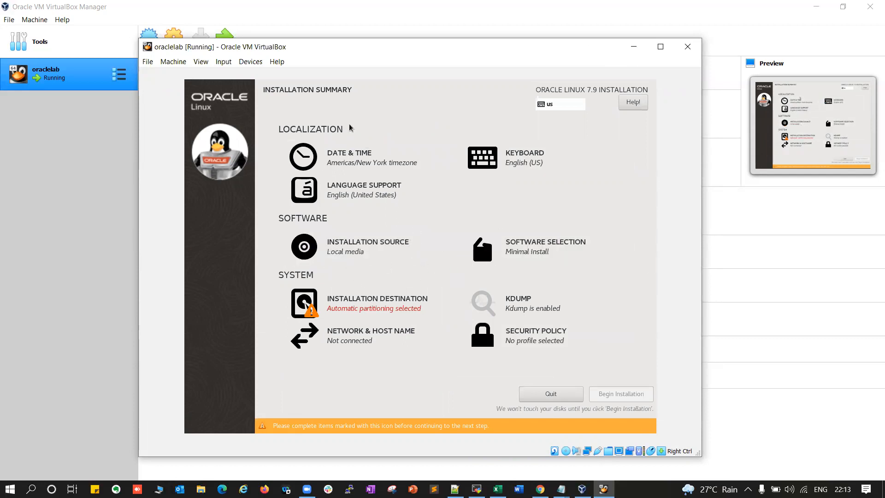
{"action": "left_click", "coordinate": [342, 155]}
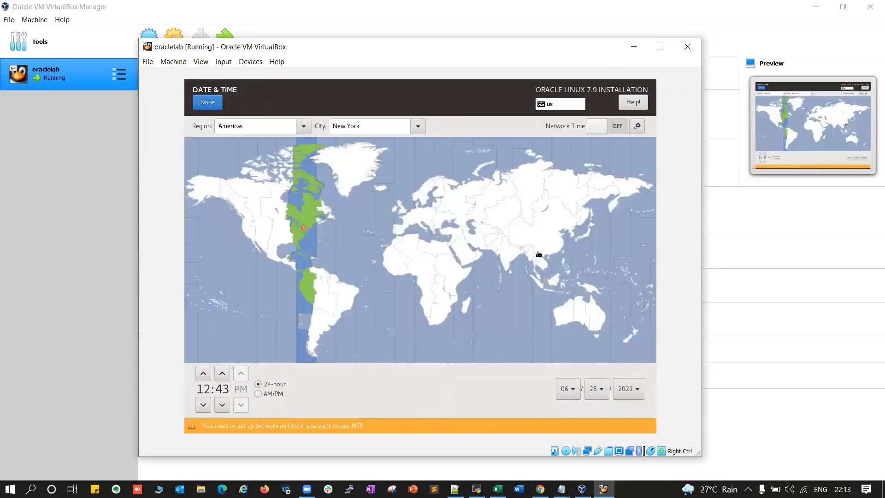
{"action": "left_click", "coordinate": [513, 256]}
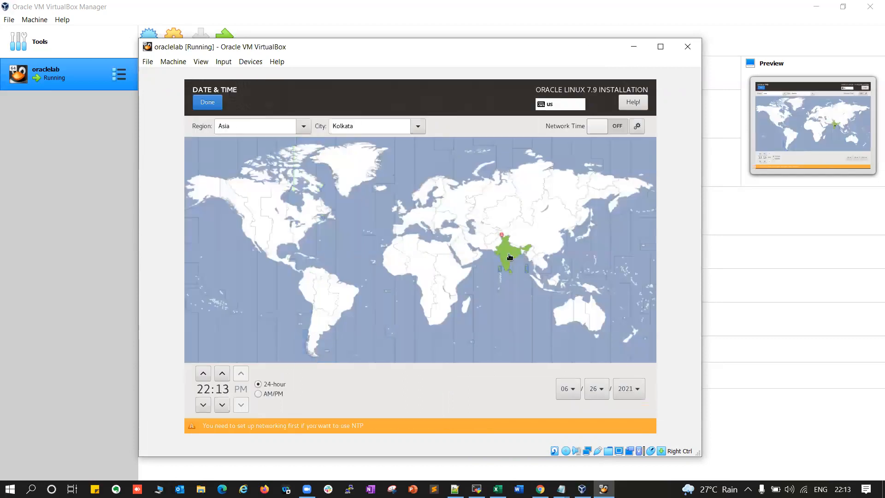
{"action": "left_click", "coordinate": [207, 101]}
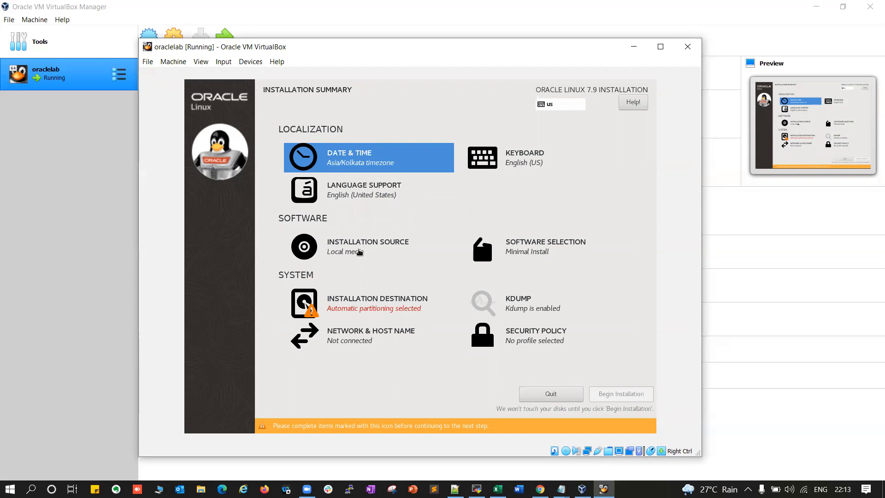
{"action": "left_click", "coordinate": [359, 252]}
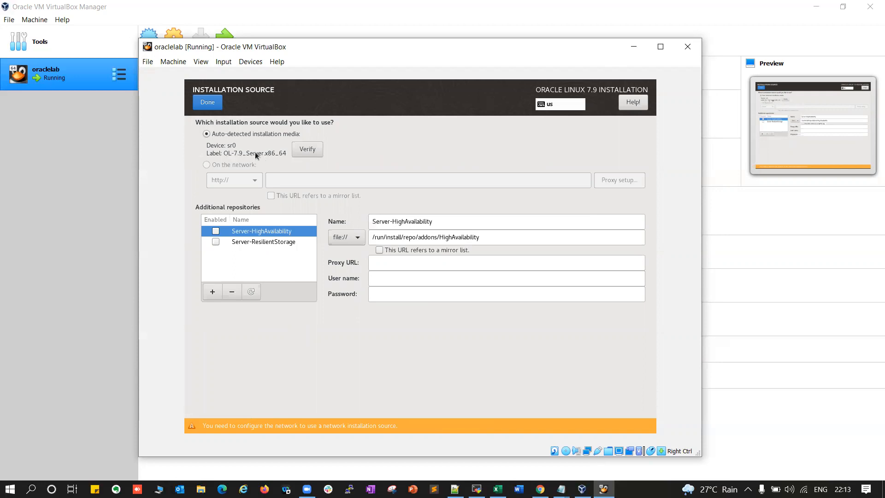
Choose Server with GUI plus the Compatibility Libraries and Development Tools add-ons
{"action": "left_click", "coordinate": [208, 102]}
{"action": "left_click", "coordinate": [537, 251]}
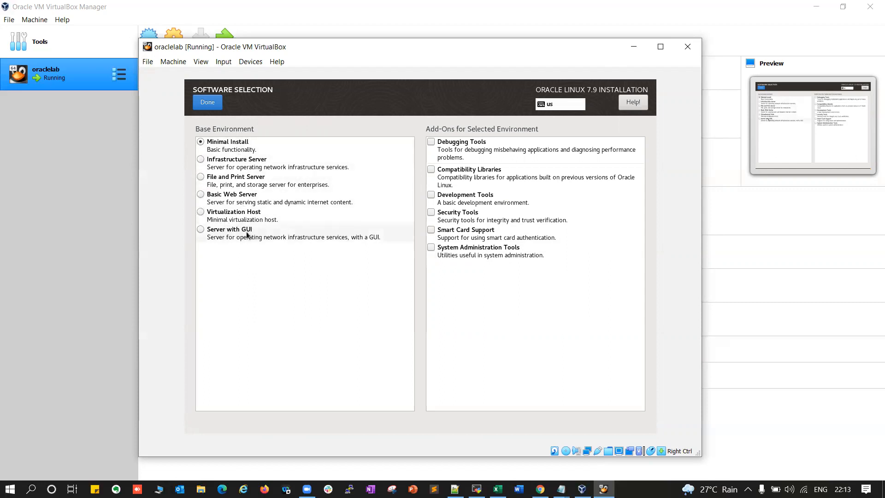
{"action": "left_click", "coordinate": [203, 234]}
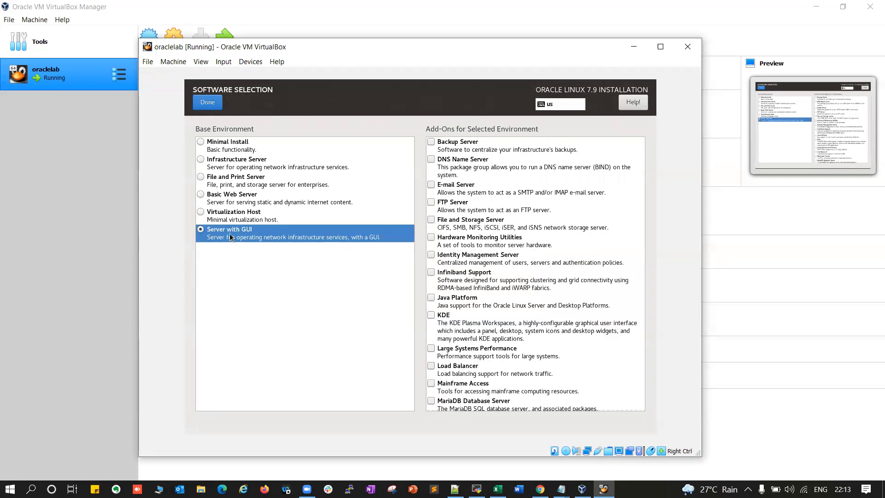
{"action": "scroll", "coordinate": [541, 196], "scroll_direction": "down", "scroll_amount": 5}
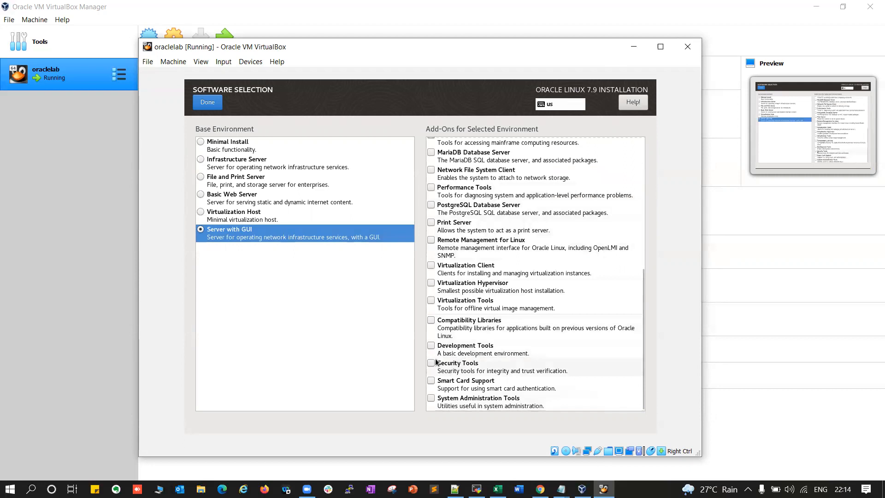
{"action": "left_click", "coordinate": [439, 324]}
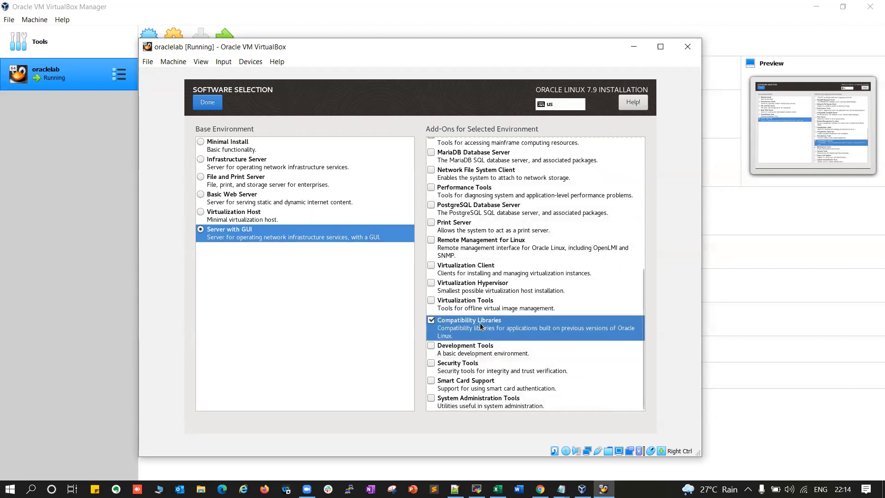
{"action": "left_click", "coordinate": [433, 347]}
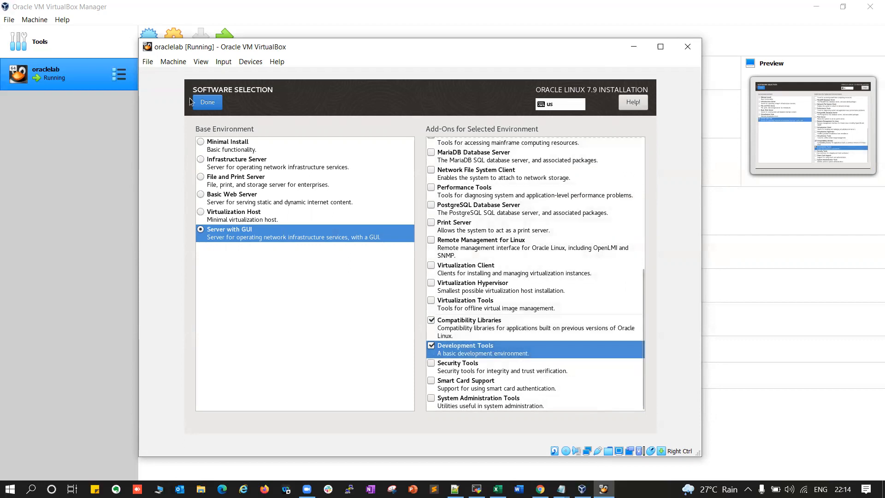
{"action": "left_click", "coordinate": [208, 101]}
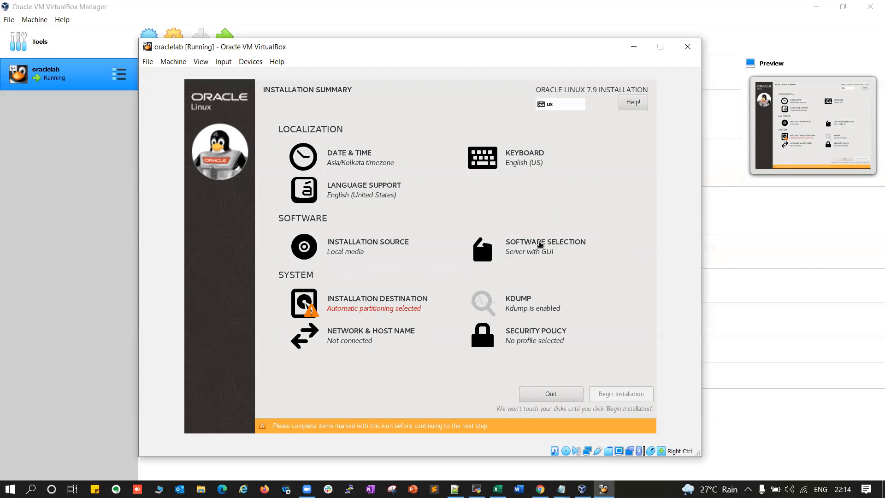
Select 'I will configure partitioning' for the 50 GiB disk and start adding a mount point
{"action": "left_click", "coordinate": [347, 304]}
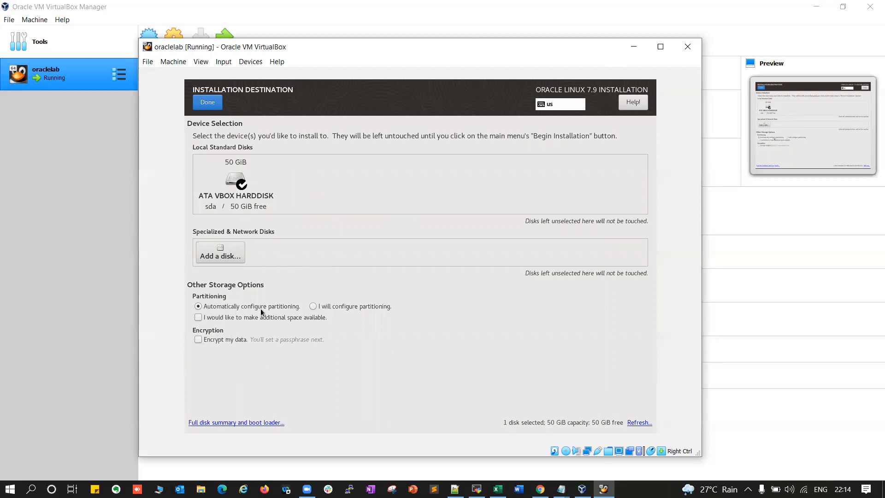
{"action": "left_click", "coordinate": [314, 307]}
{"action": "left_click", "coordinate": [215, 103]}
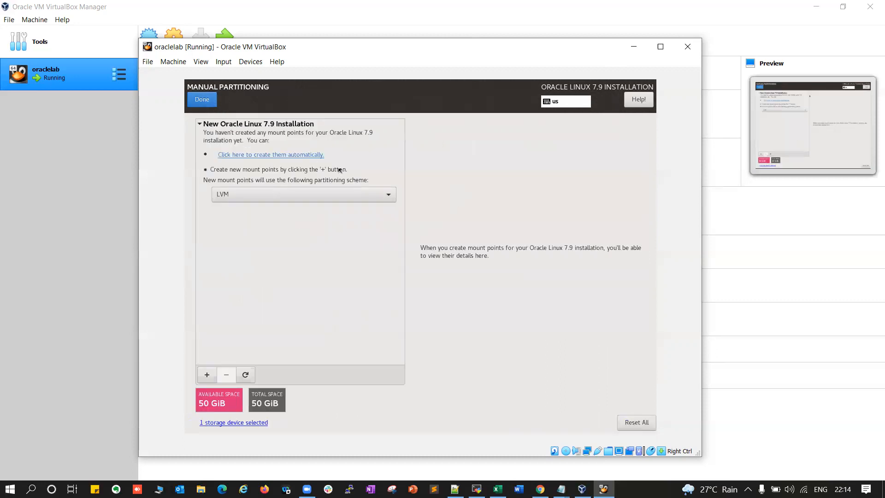
{"action": "left_click", "coordinate": [207, 375]}
Add a 15000 MiB swap mount point and a 1000 MiB /boot mount point
{"action": "type", "text": "swap"}
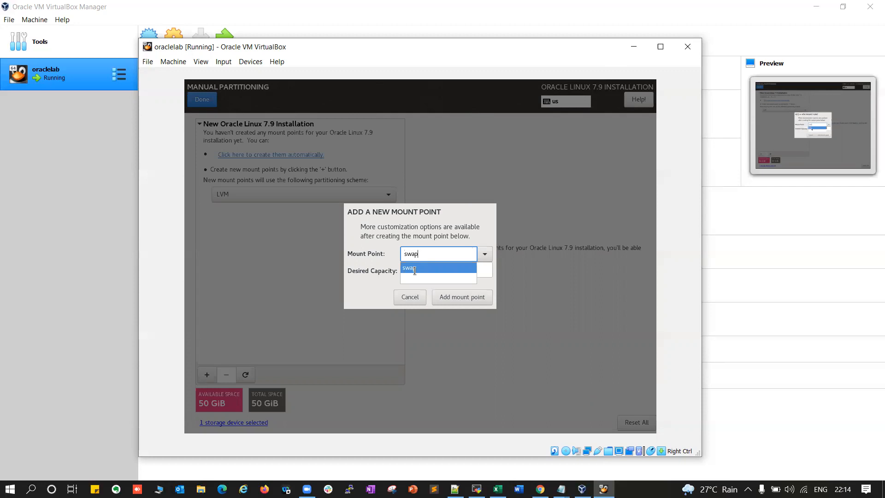
{"action": "left_click", "coordinate": [412, 268]}
{"action": "left_click", "coordinate": [416, 269]}
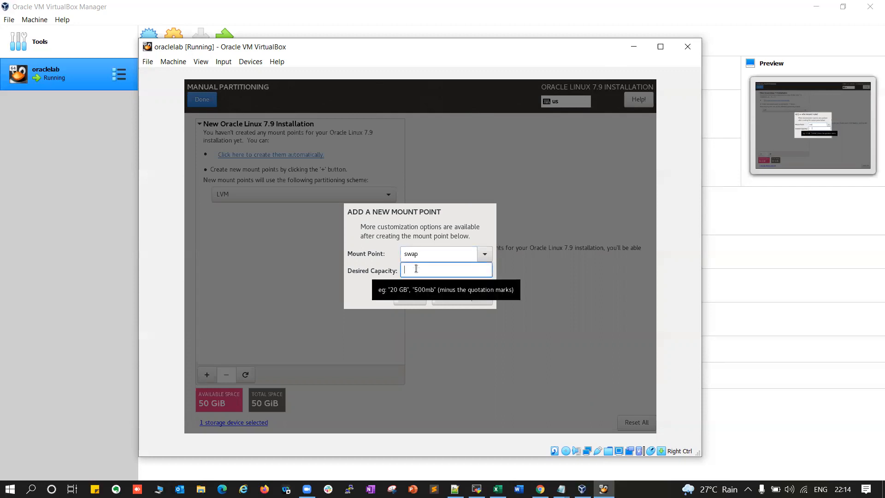
{"action": "type", "text": "15000"}
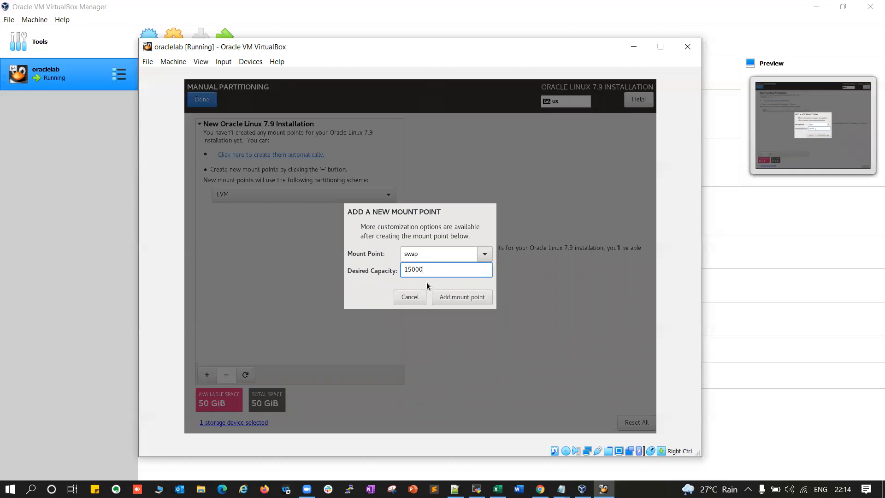
{"action": "left_click", "coordinate": [452, 300]}
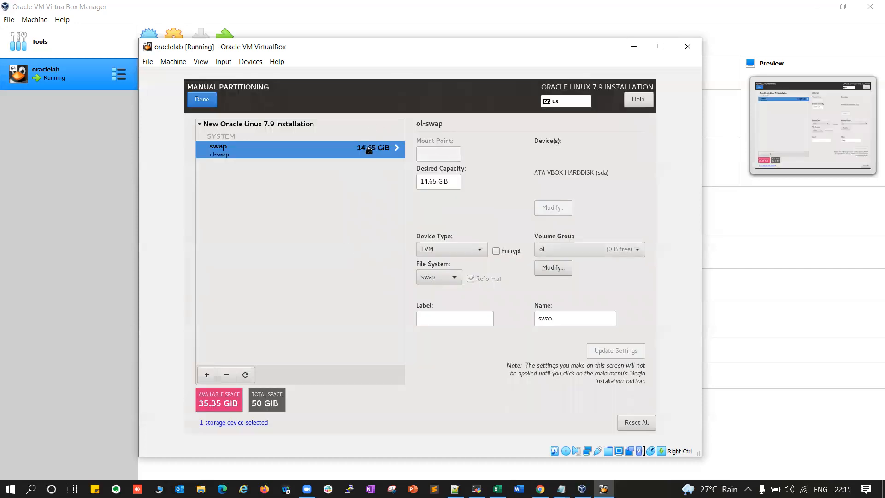
{"action": "left_click", "coordinate": [205, 374]}
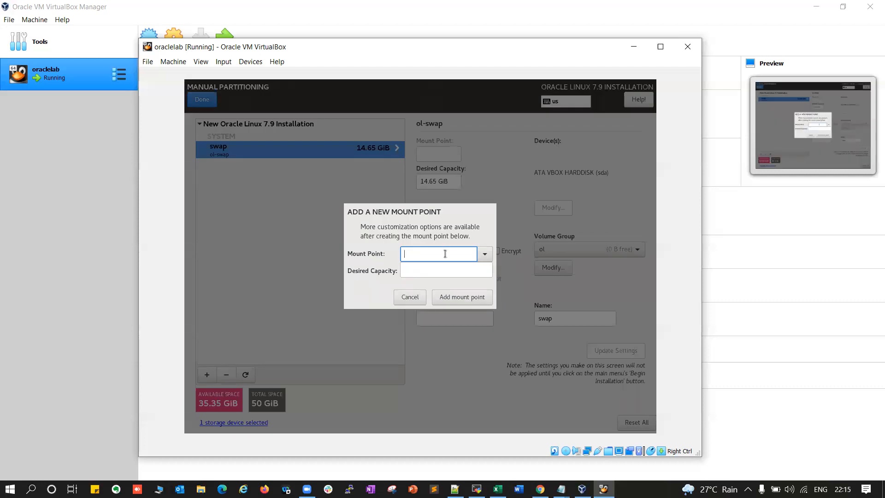
{"action": "type", "text": "/boot"}
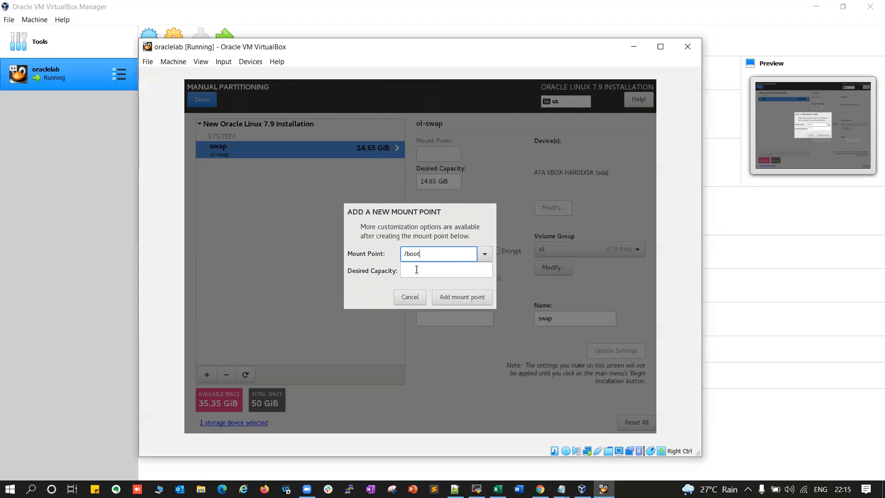
{"action": "left_click", "coordinate": [414, 266]}
{"action": "type", "text": "1000"}
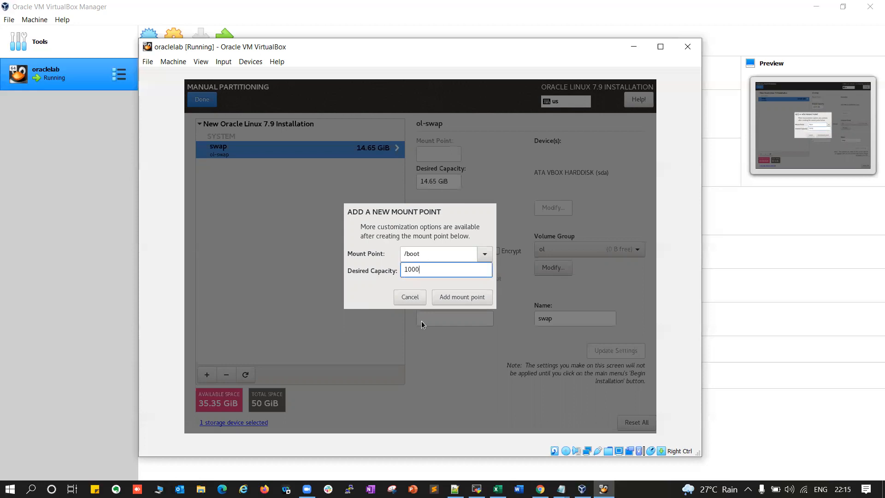
{"action": "left_click", "coordinate": [444, 297]}
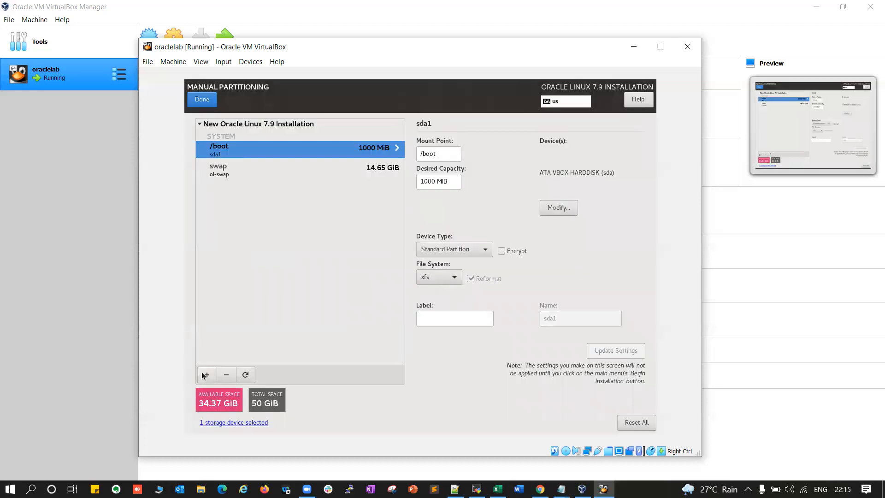
Create the / root partition from the remaining space and accept the partitioning changes
{"action": "left_click", "coordinate": [208, 375]}
{"action": "type", "text": "/"}
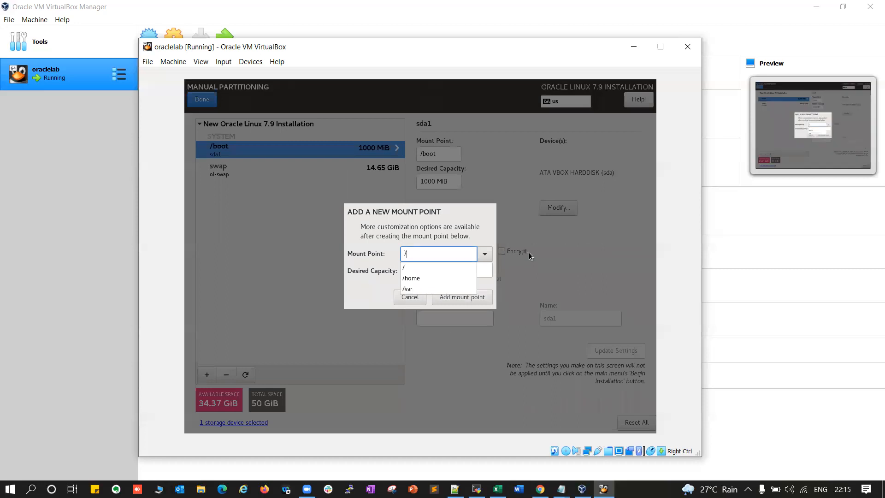
{"action": "left_click", "coordinate": [435, 266]}
{"action": "left_click", "coordinate": [457, 298]}
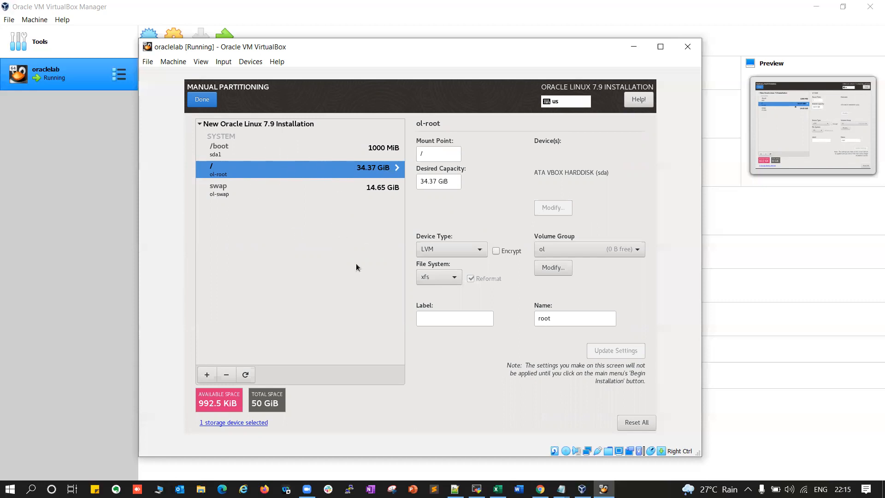
{"action": "left_click", "coordinate": [203, 101]}
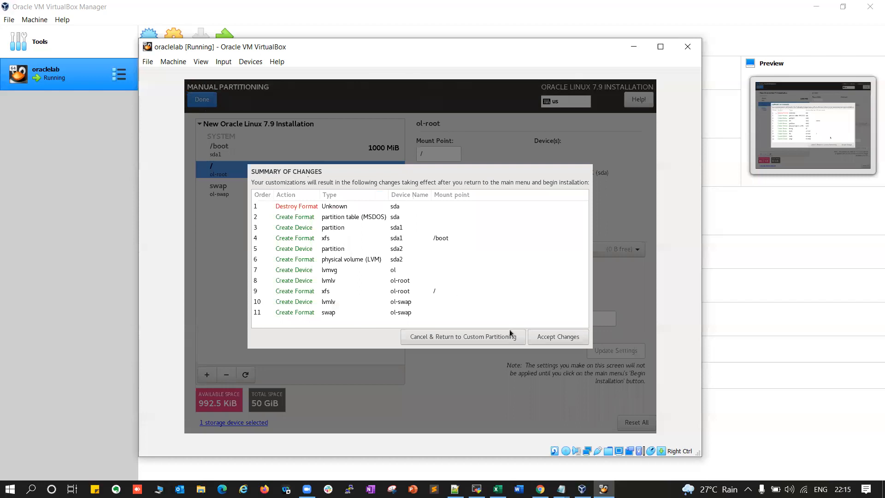
{"action": "left_click", "coordinate": [557, 341]}
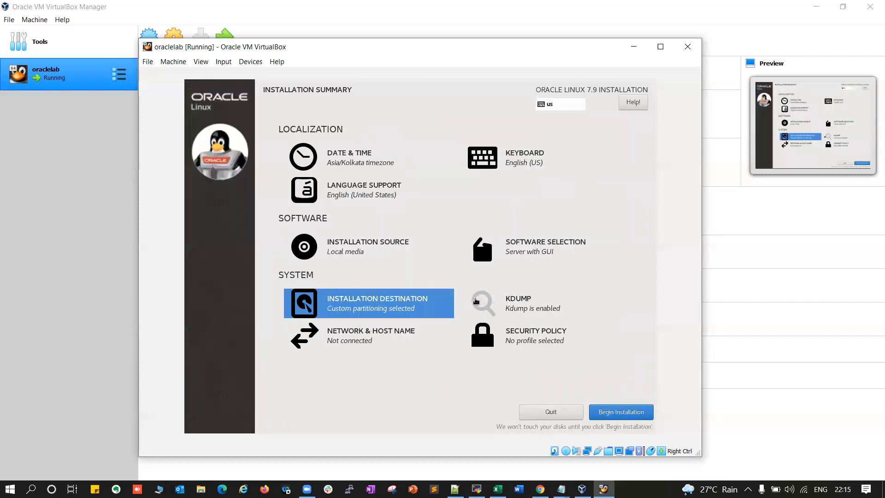
Switch both Ethernet adapters, enp0s3 and enp0s8, on
{"action": "left_click", "coordinate": [522, 300]}
{"action": "left_click", "coordinate": [202, 100]}
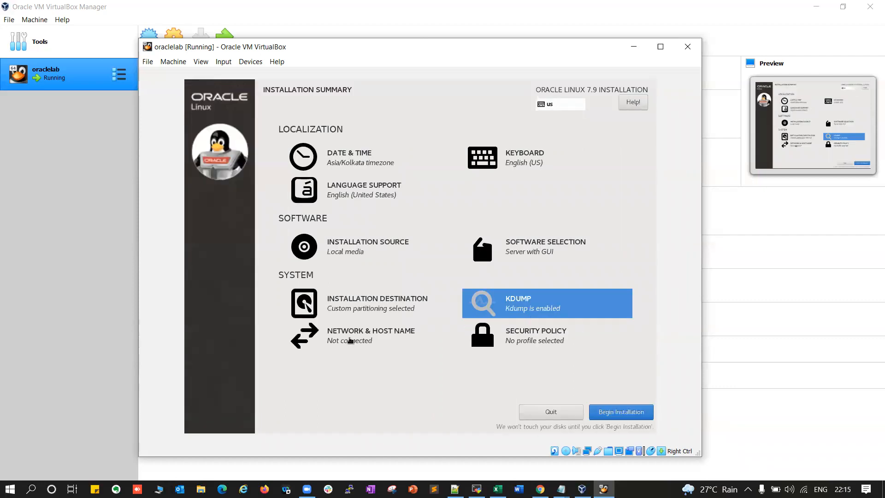
{"action": "left_click", "coordinate": [350, 339]}
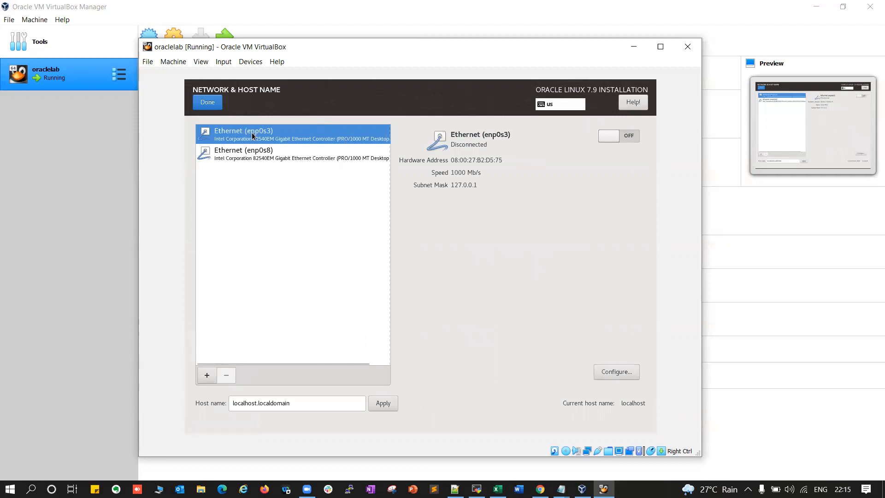
{"action": "left_click", "coordinate": [612, 134]}
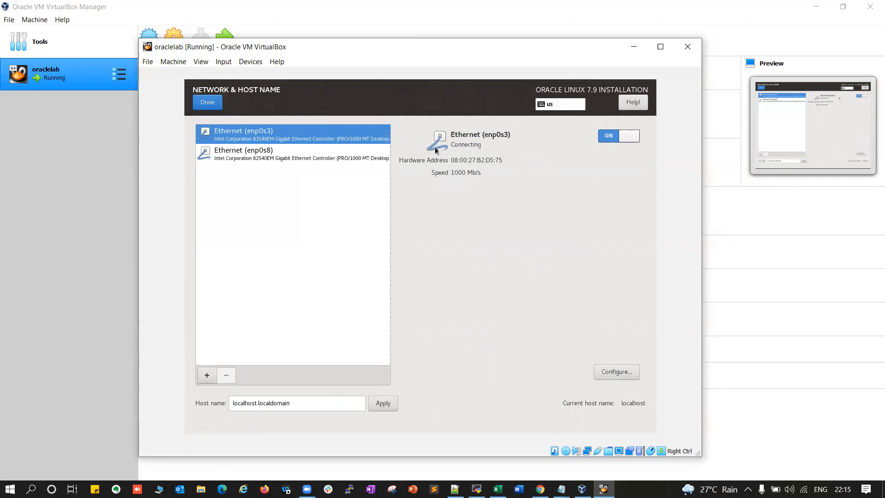
{"action": "left_click", "coordinate": [266, 159]}
{"action": "left_click", "coordinate": [635, 135]}
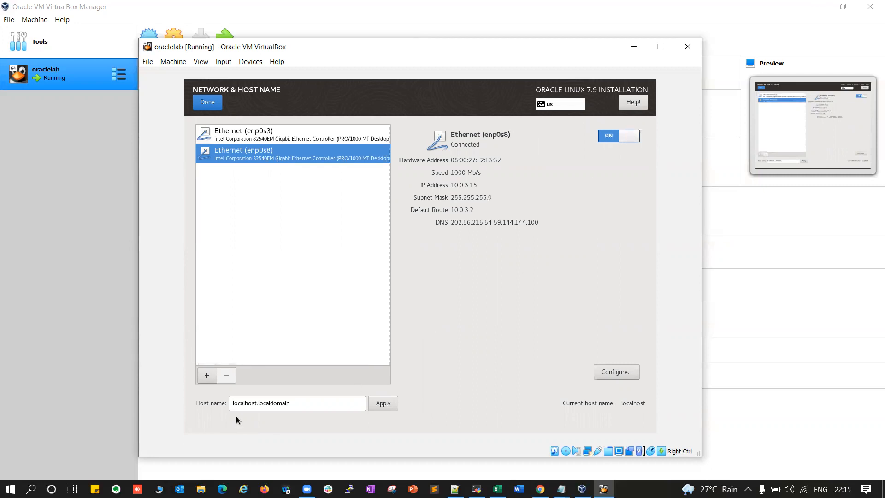
Edit the host name to oraclelab.localdomain.com and apply it
{"action": "triple_click", "coordinate": [250, 407]}
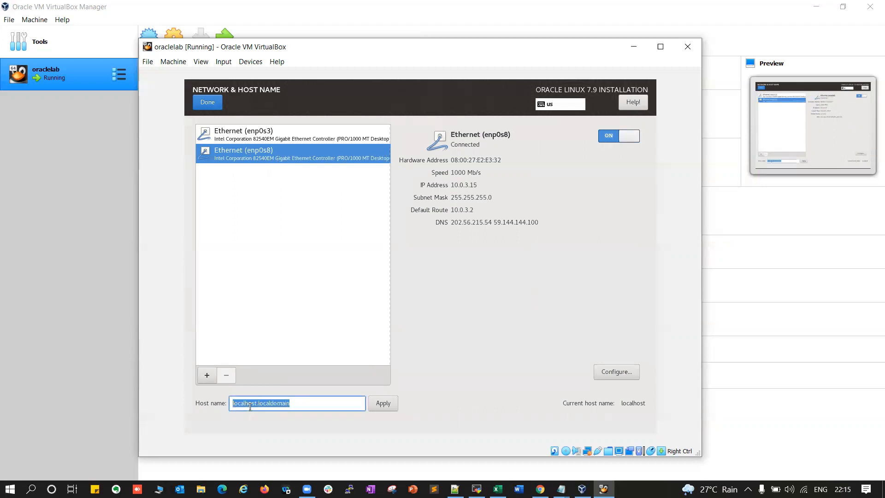
{"action": "left_click", "coordinate": [291, 404]}
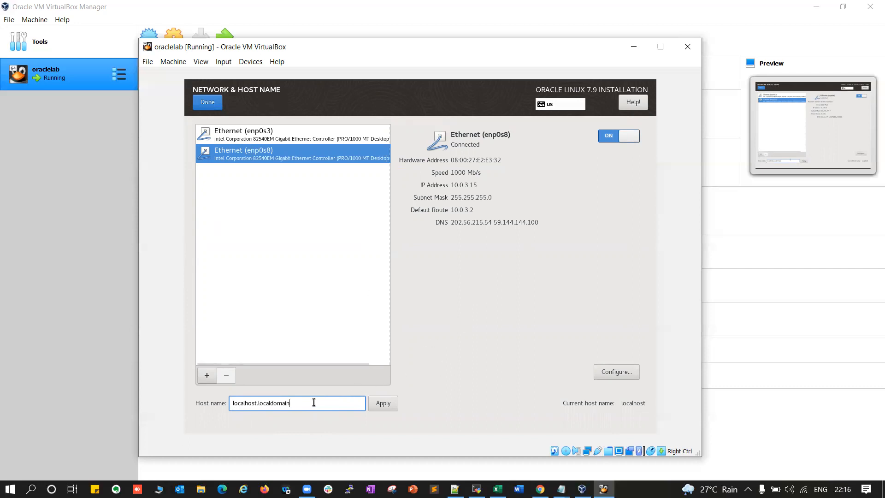
{"action": "type", "text": ".com"}
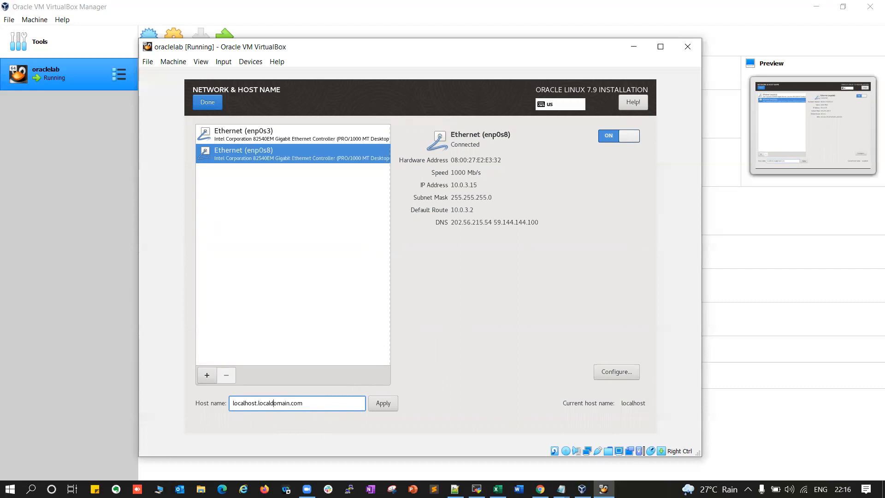
{"action": "left_click_drag", "start_coordinate": [255, 403], "coordinate": [234, 402]}
{"action": "type", "text": "oraclelab"}
{"action": "left_click_drag", "start_coordinate": [306, 403], "coordinate": [258, 405]}
{"action": "left_click", "coordinate": [323, 404]}
{"action": "mouse_move", "coordinate": [300, 404]}
{"action": "left_mouse_down"}
{"action": "mouse_move", "coordinate": [258, 407]}
{"action": "mouse_move", "coordinate": [308, 404]}
{"action": "left_mouse_up"}
{"action": "left_click", "coordinate": [293, 403]}
{"action": "left_click", "coordinate": [382, 403]}
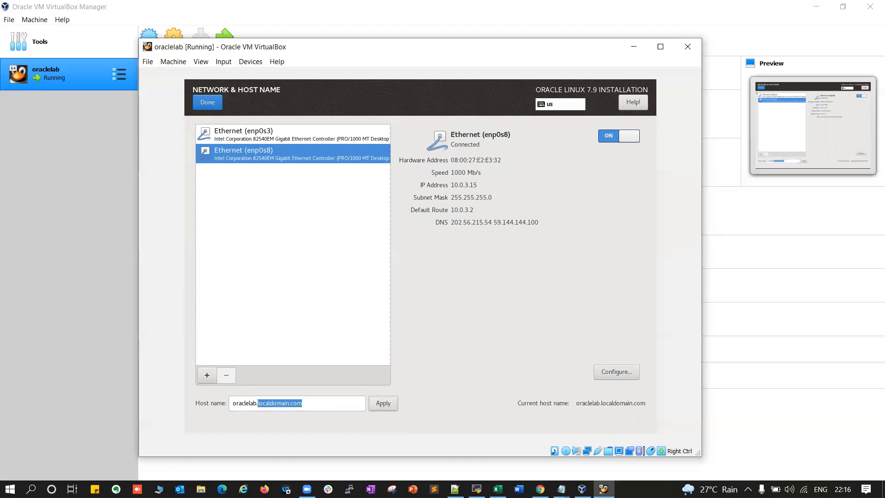
{"action": "left_click", "coordinate": [204, 104]}
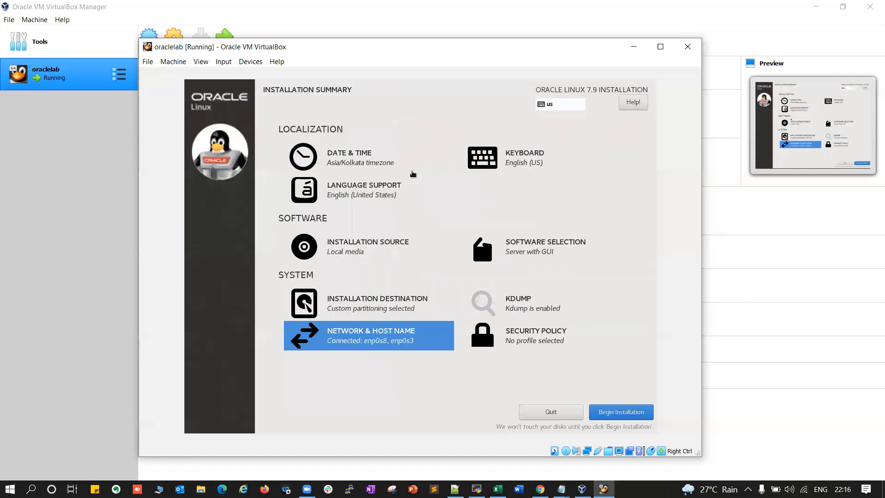
Begin the installation, then enter and confirm the root account password
{"action": "left_click", "coordinate": [634, 417]}
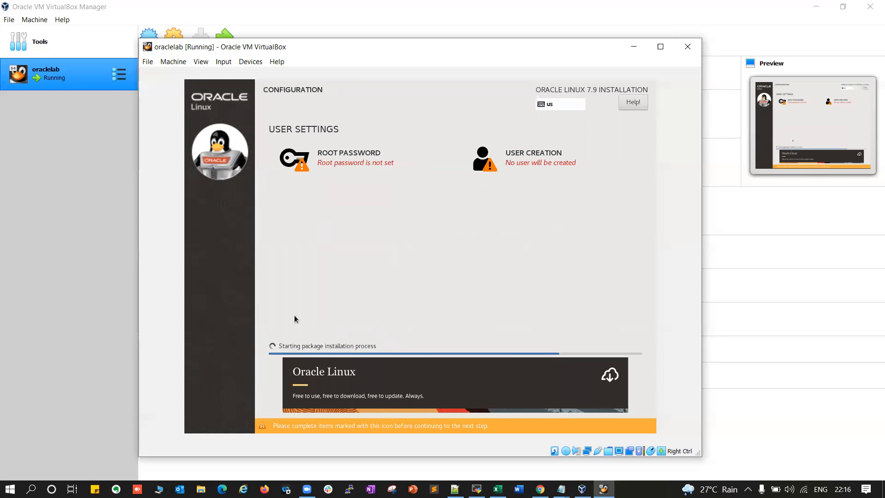
{"action": "left_click", "coordinate": [336, 155]}
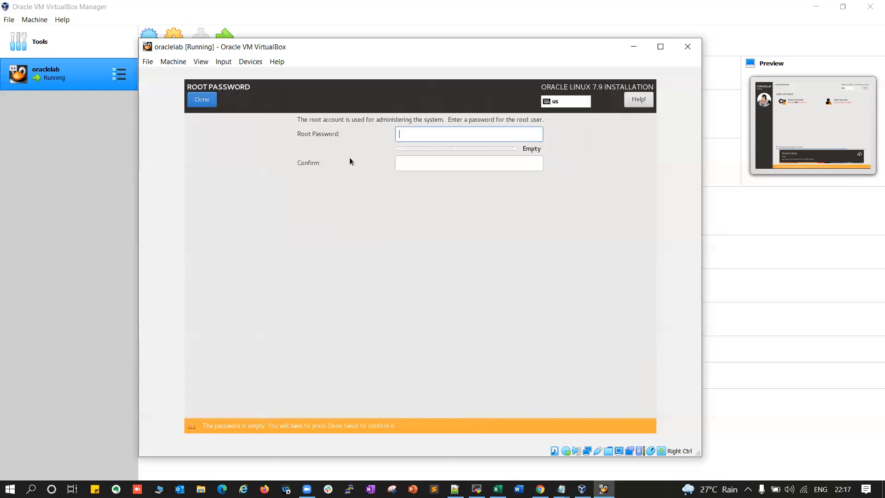
{"action": "type", "text": "o•••••••••"}
{"action": "left_click", "coordinate": [498, 162]}
{"action": "type", "text": "••••••••"}
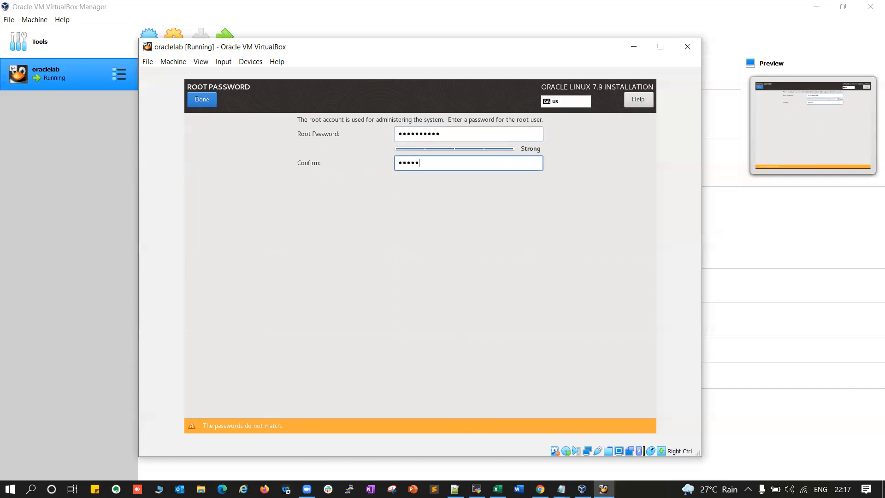
{"action": "type", "text": "•"}
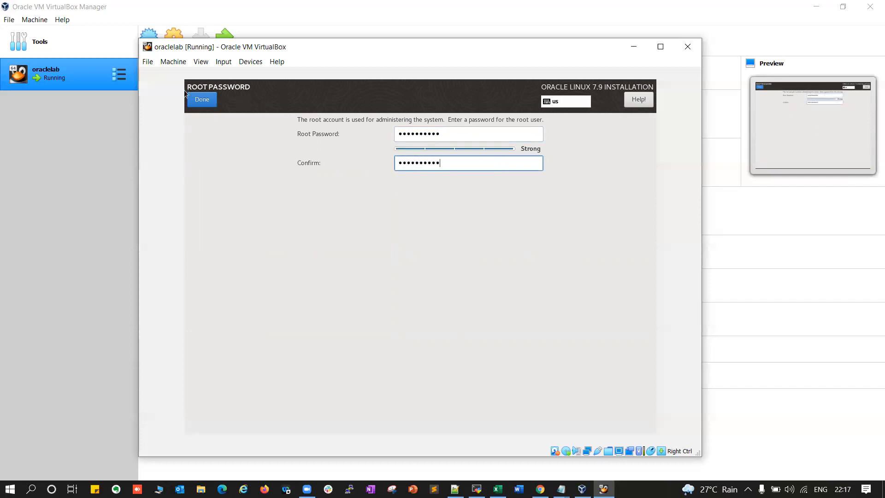
{"action": "left_click", "coordinate": [202, 103]}
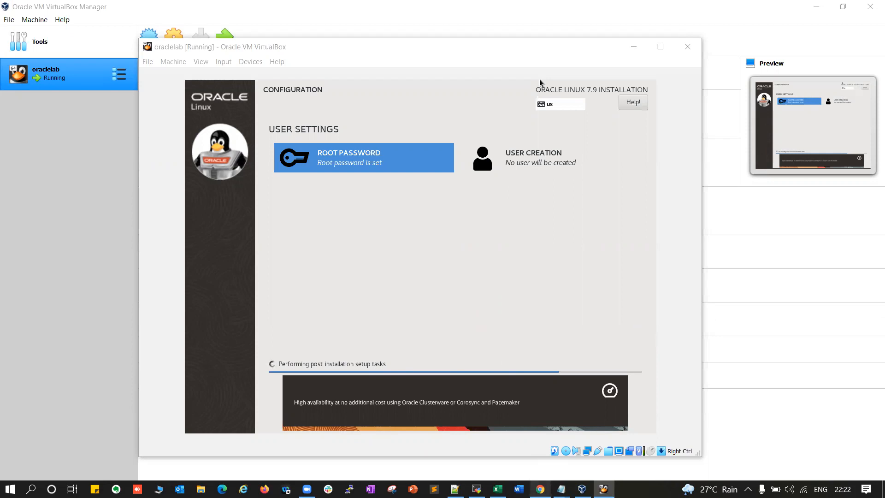
Open a new Chrome window and search Google for 'oracle edelivery'
{"action": "right_click", "coordinate": [540, 489]}
{"action": "left_click", "coordinate": [513, 431]}
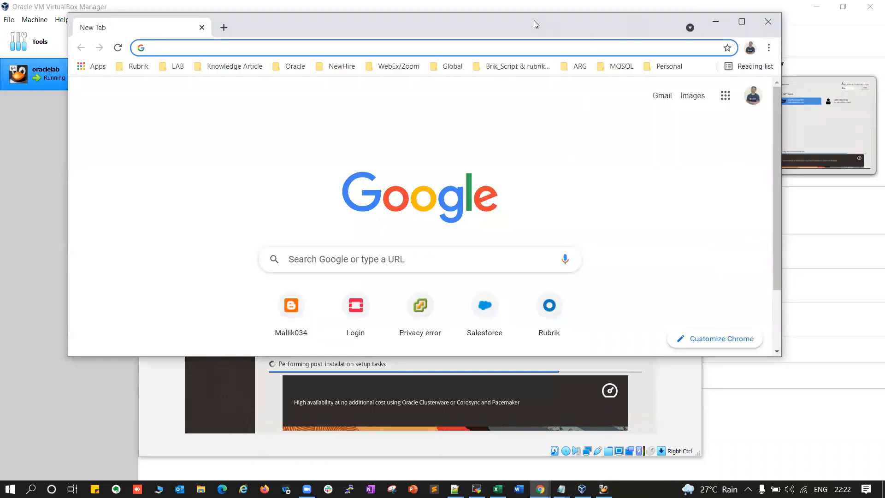
{"action": "left_click_drag", "start_coordinate": [534, 20], "coordinate": [884, 23]}
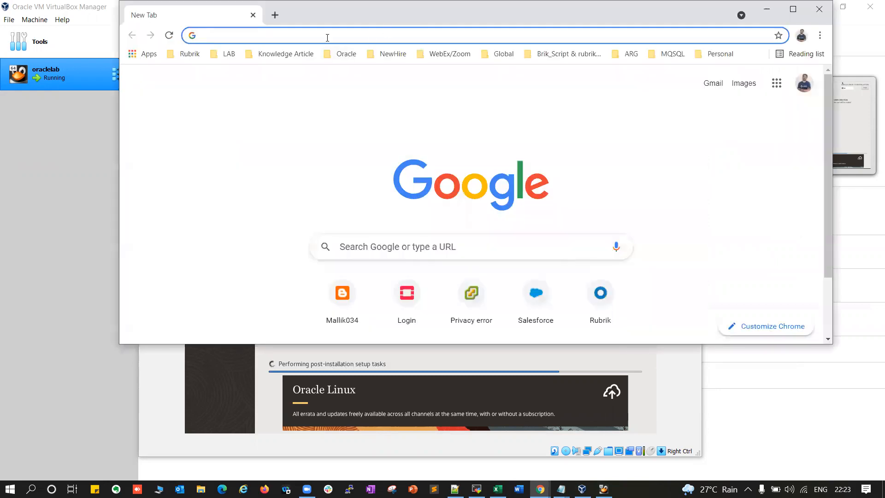
{"action": "left_click", "coordinate": [327, 37]}
{"action": "type", "text": "oracle edelivery"}
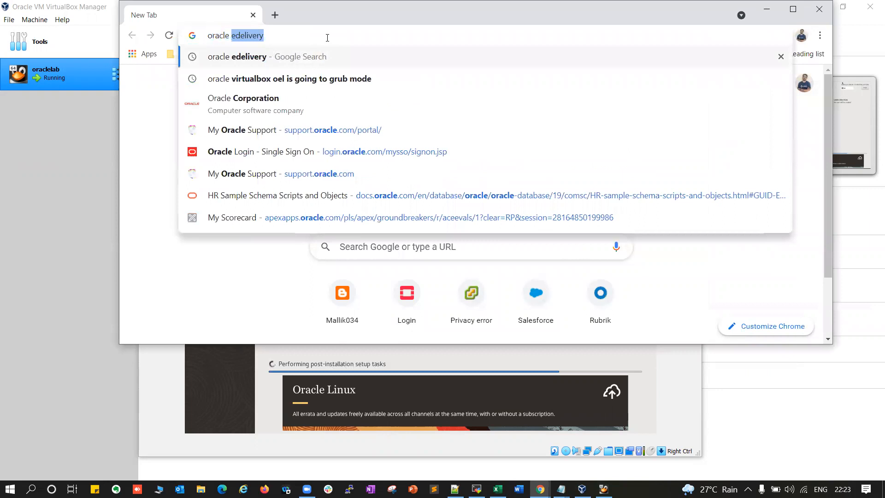
{"action": "key", "text": "Return"}
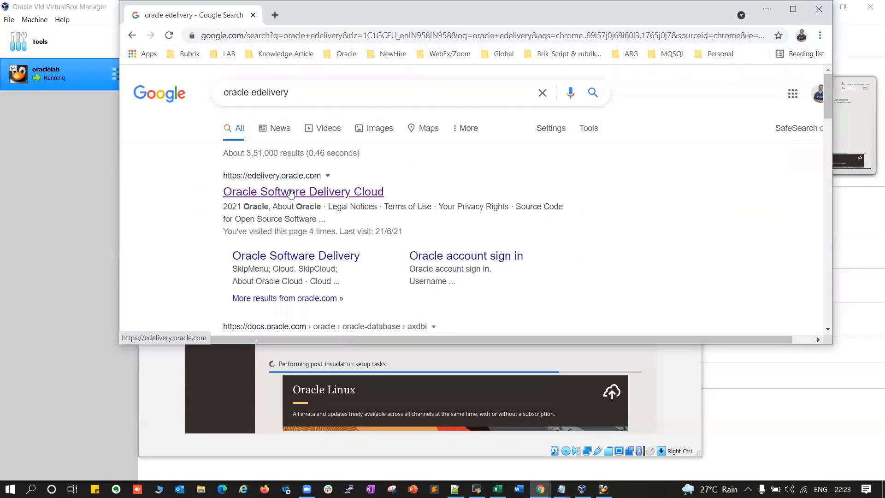
Open Oracle Software Delivery Cloud and sign in with the Oracle account e-mail and password
{"action": "left_click", "coordinate": [322, 198]}
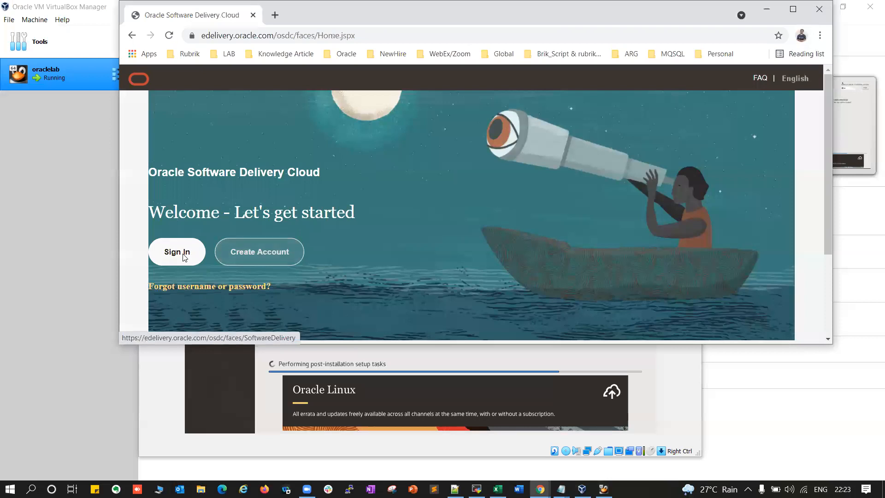
{"action": "left_click", "coordinate": [178, 254]}
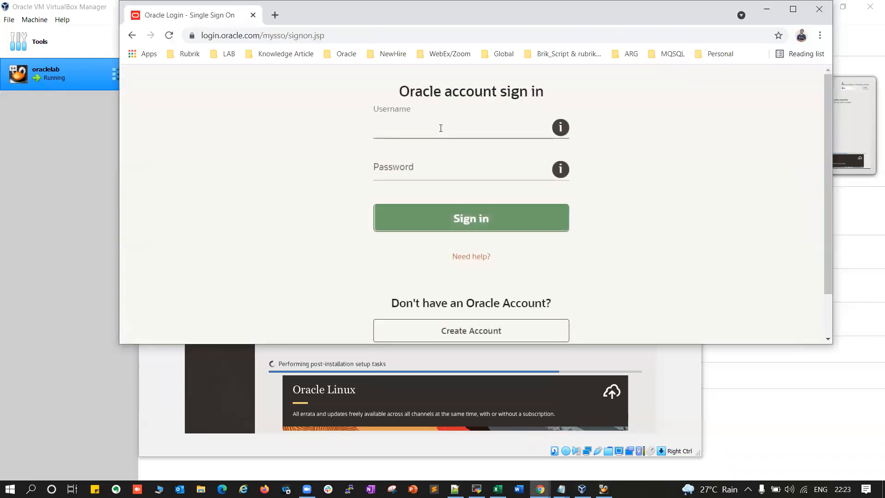
{"action": "key", "text": "Tab"}
{"action": "type", "text": "••••••••••"}
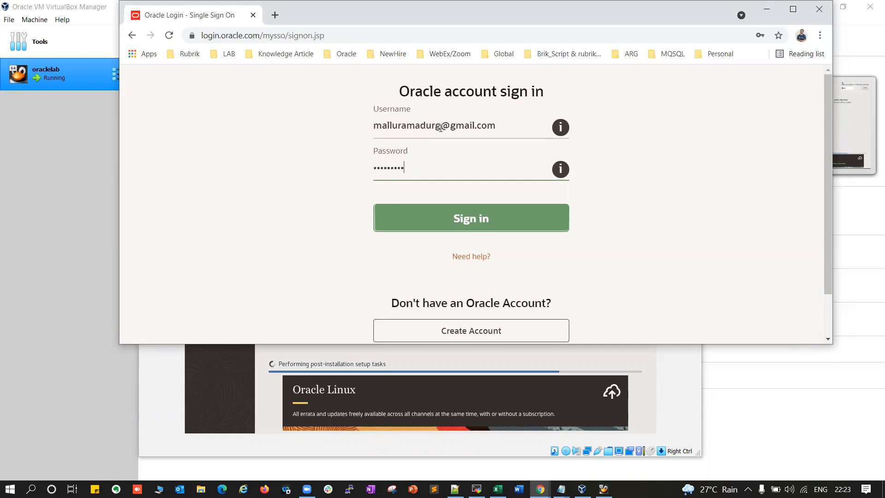
{"action": "key", "text": "Return"}
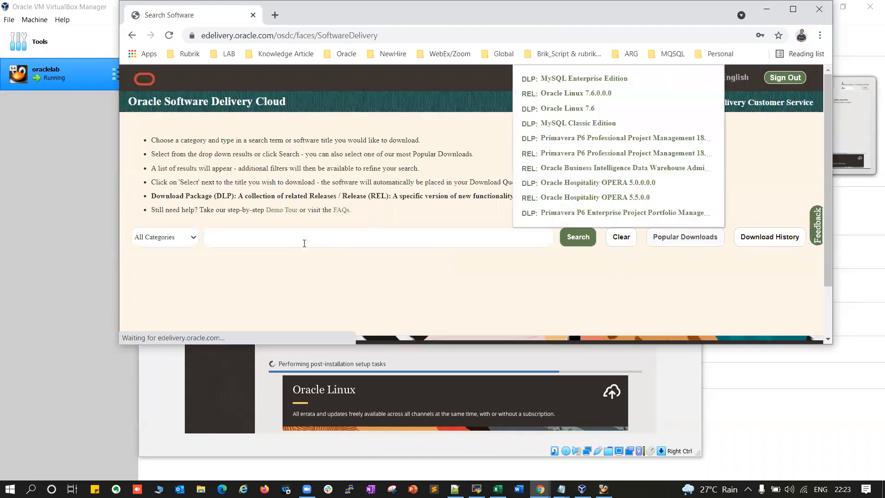
Search 'oracle linux' and add DLP: Oracle Linux 7.9.0.0.0 to the download queue
{"action": "left_click", "coordinate": [274, 233]}
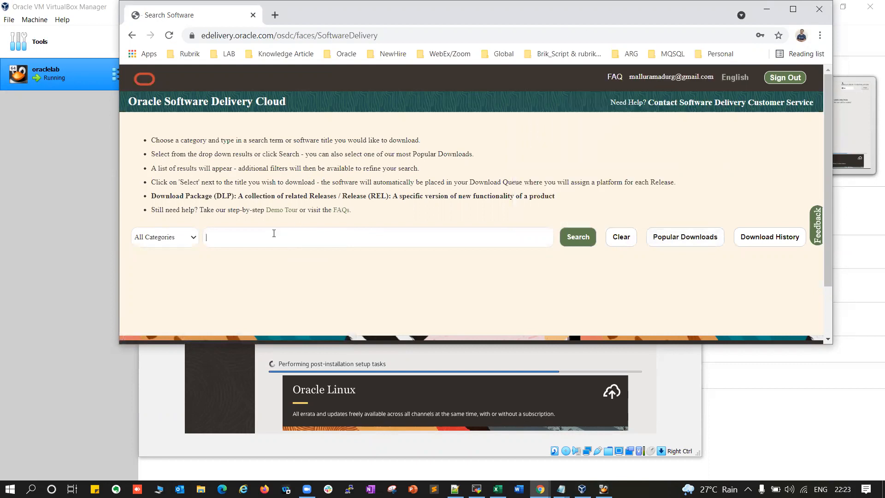
{"action": "type", "text": "oracle linux"}
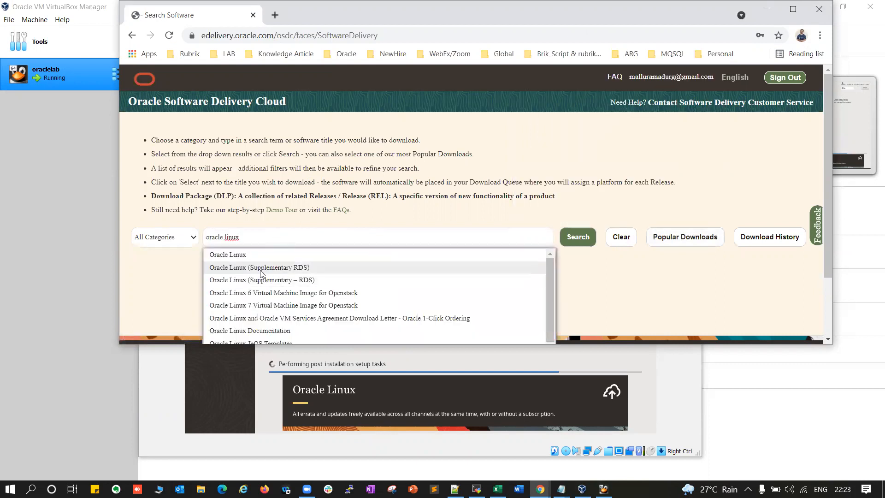
{"action": "left_click", "coordinate": [234, 254]}
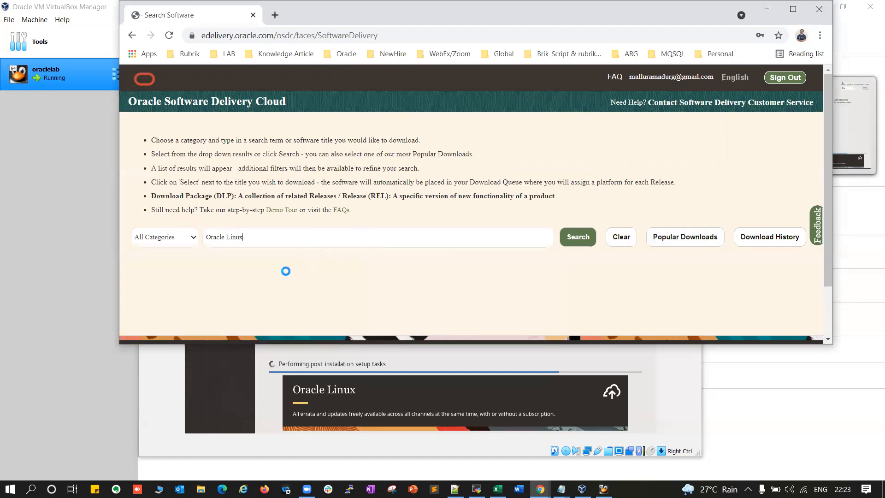
{"action": "scroll", "coordinate": [257, 276], "scroll_direction": "down", "scroll_amount": 1}
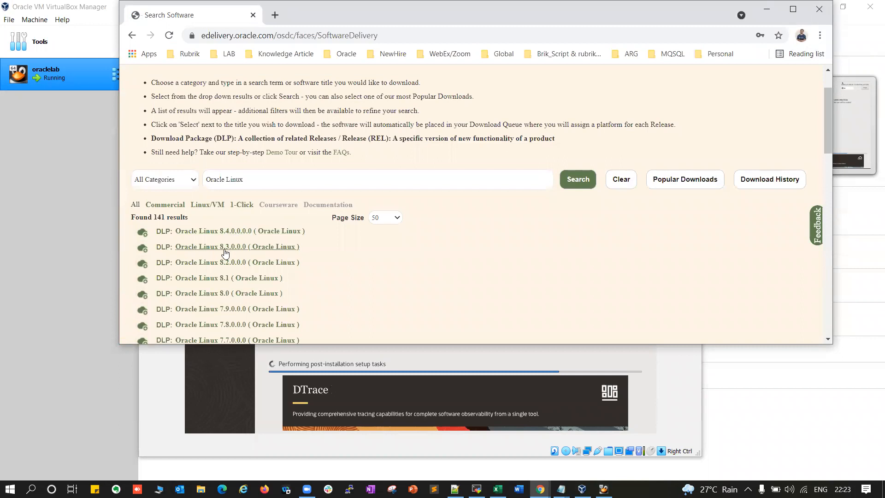
{"action": "left_click", "coordinate": [224, 312]}
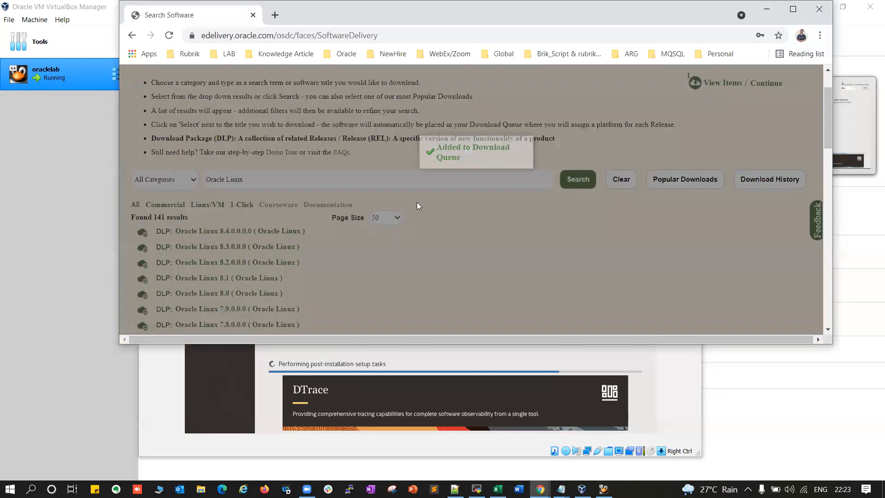
{"action": "scroll", "coordinate": [703, 116], "scroll_direction": "up", "scroll_amount": 2}
{"action": "left_click", "coordinate": [762, 142]}
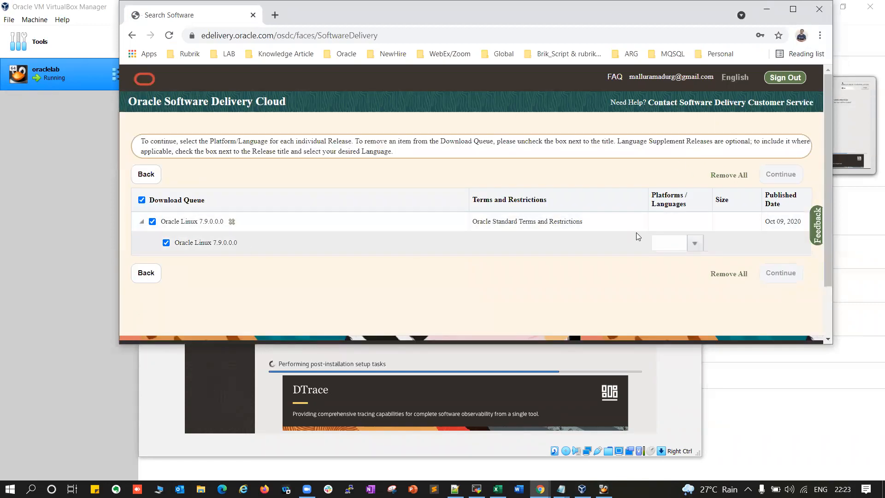
Set the Oracle Linux 7.9 release platform to x86 64 bit
{"action": "left_click", "coordinate": [693, 244]}
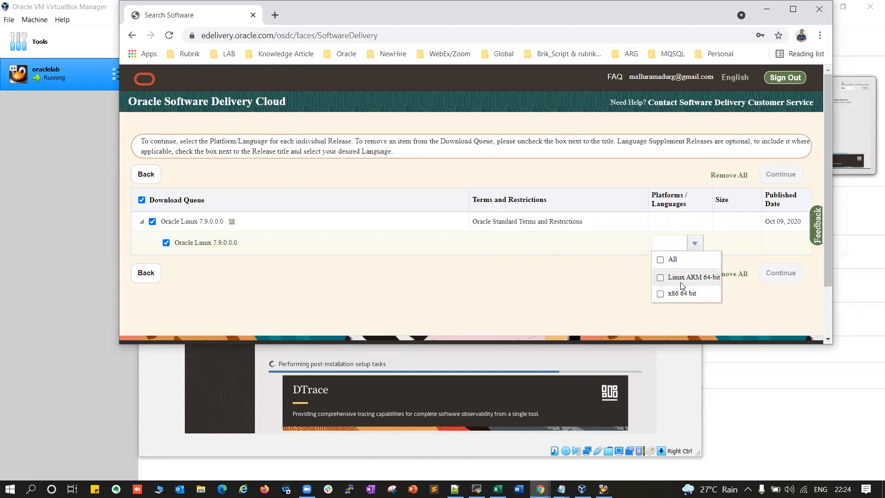
{"action": "left_click", "coordinate": [660, 295]}
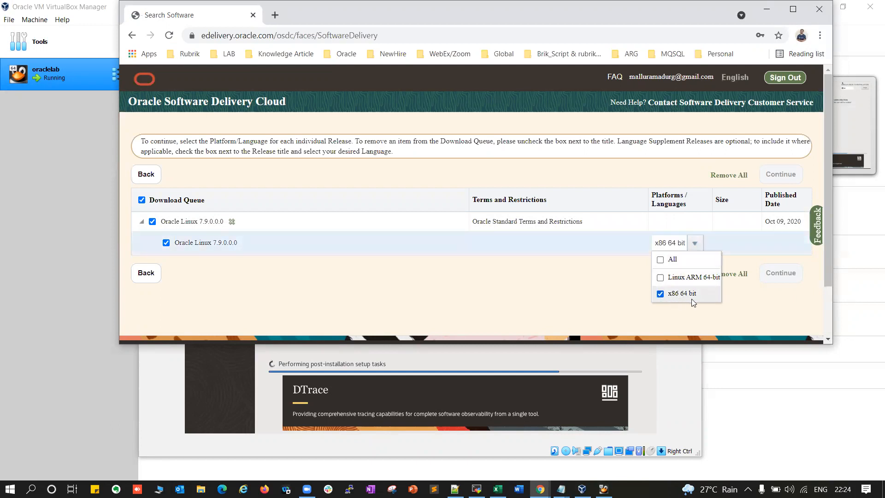
{"action": "left_click", "coordinate": [742, 307]}
{"action": "left_click", "coordinate": [773, 271]}
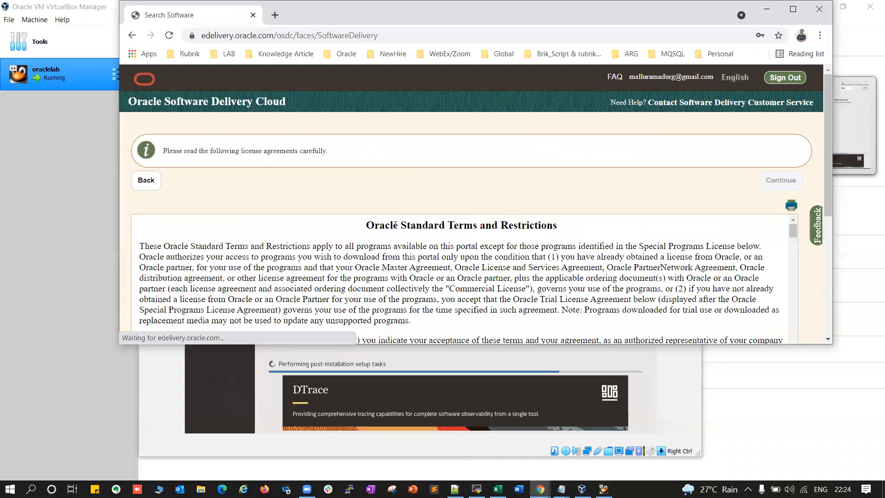
Accept the Oracle License Agreement and continue to the downloadable files list
{"action": "scroll", "coordinate": [616, 237], "scroll_direction": "down", "scroll_amount": 15}
{"action": "scroll", "coordinate": [617, 237], "scroll_direction": "down", "scroll_amount": 6}
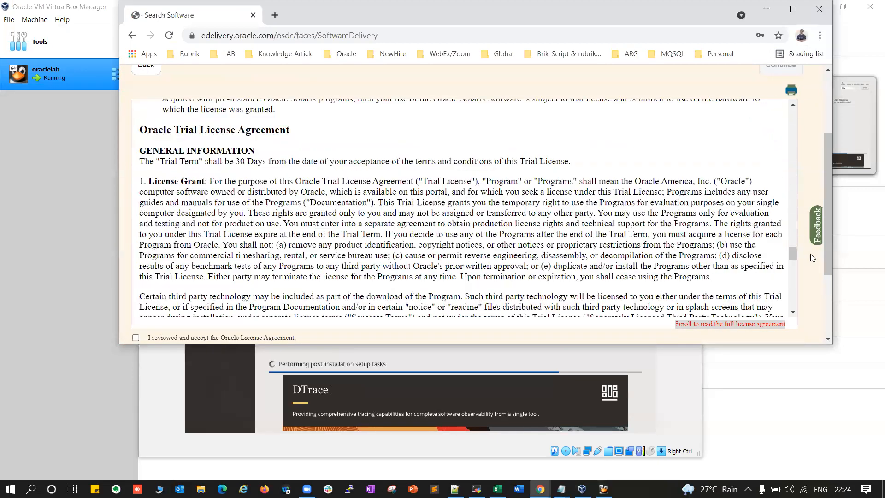
{"action": "left_click", "coordinate": [136, 220]}
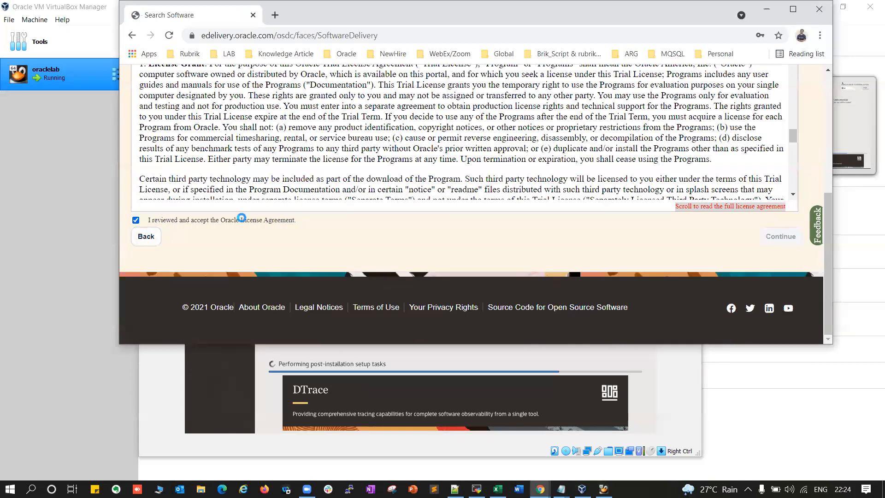
{"action": "left_click", "coordinate": [781, 236]}
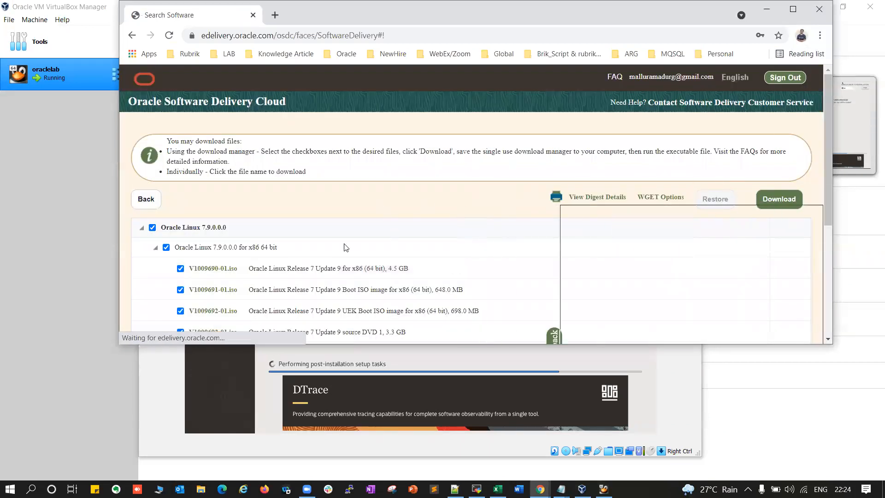
{"action": "scroll", "coordinate": [286, 208], "scroll_direction": "down", "scroll_amount": 3}
{"action": "scroll", "coordinate": [278, 203], "scroll_direction": "up", "scroll_amount": 1}
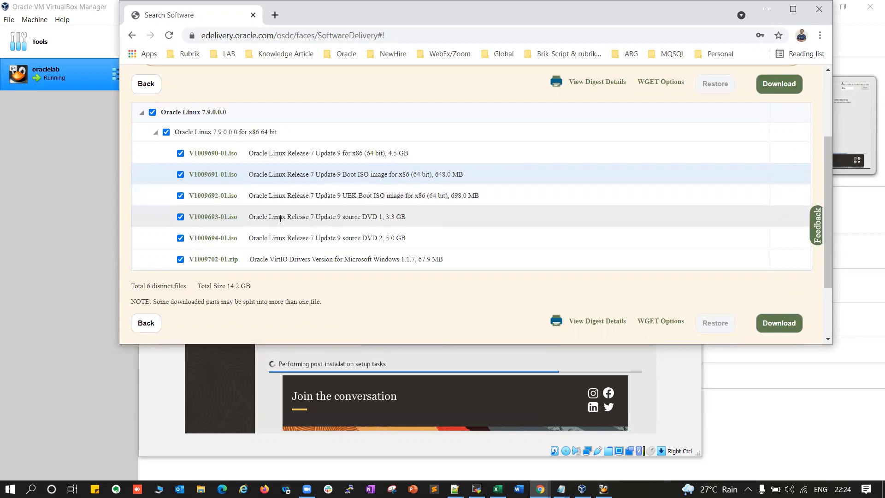
Start downloading the 4.5 GB V1009690-01.iso image, pause it, and minimize Chrome
{"action": "left_click", "coordinate": [354, 217]}
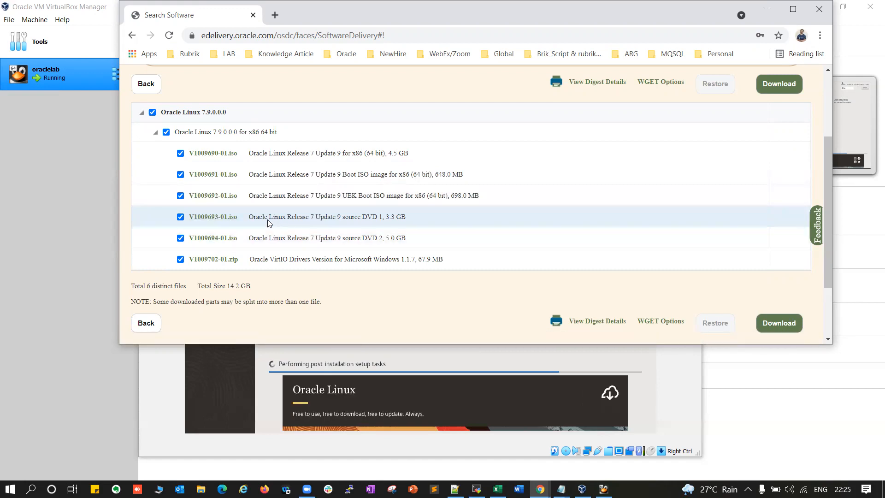
{"action": "left_click", "coordinate": [218, 159]}
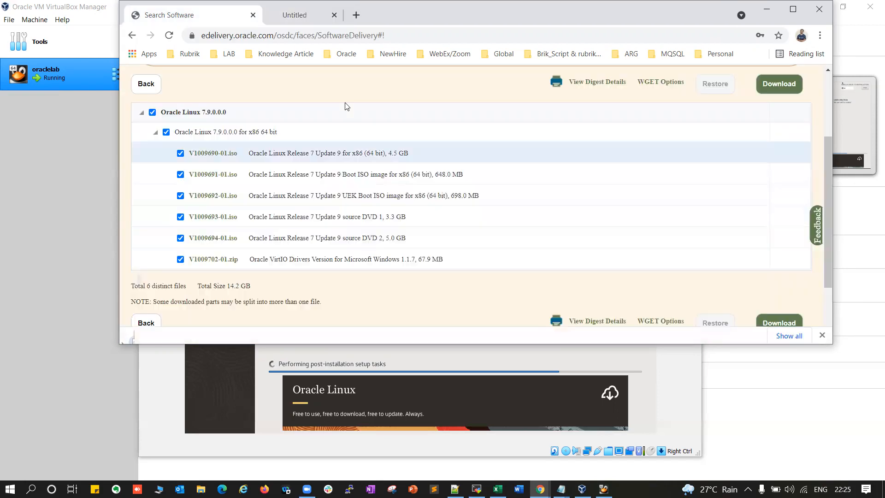
{"action": "left_click", "coordinate": [243, 328]}
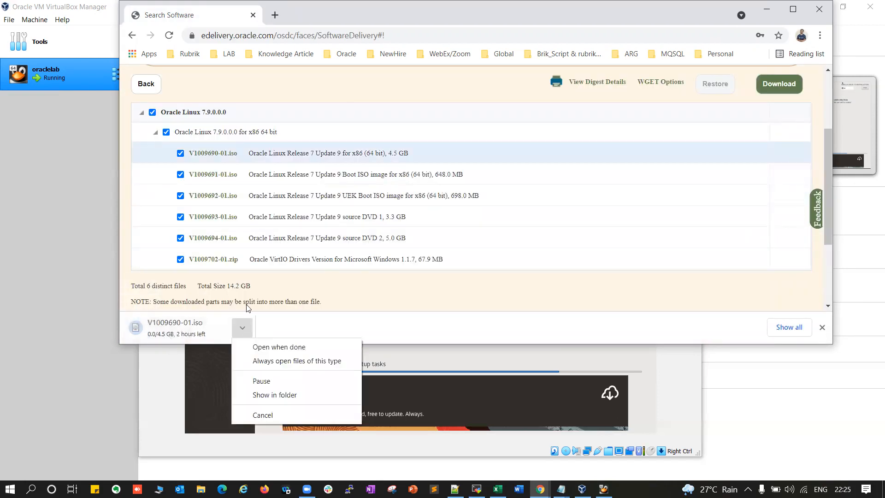
{"action": "left_click", "coordinate": [270, 383]}
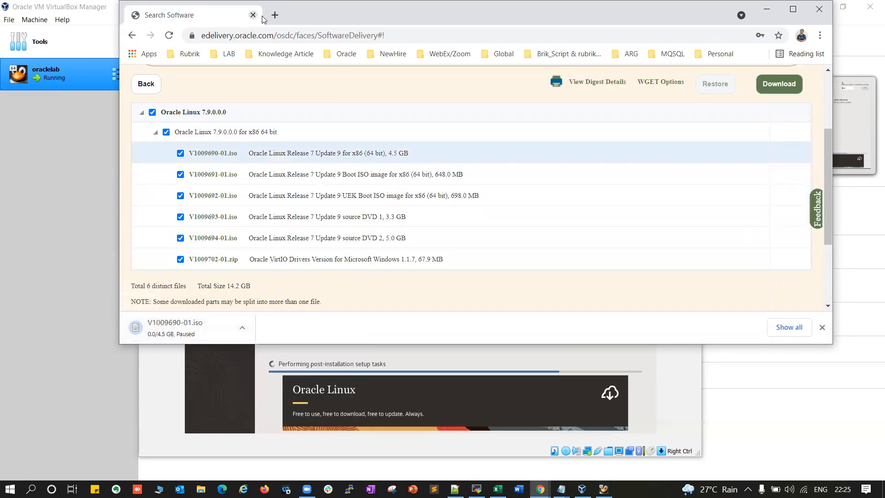
{"action": "left_click", "coordinate": [766, 9]}
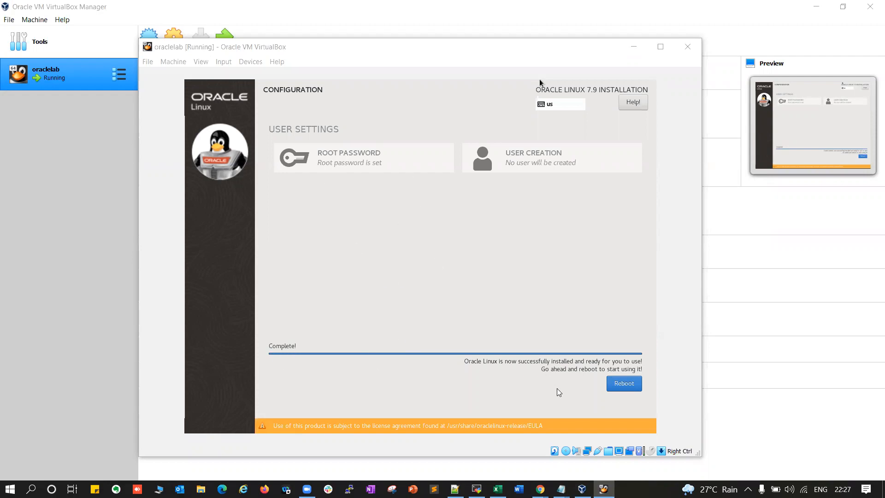
Bring the oraclelab VM window forward once the installer shows Complete with Reboot
{"action": "left_click", "coordinate": [539, 78]}
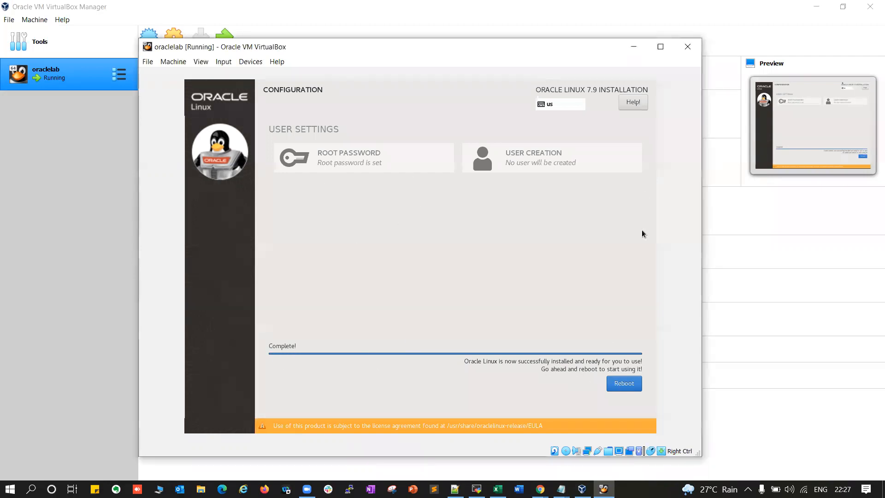
Reboot the installed guest, then move and enlarge the VM window while it boots
{"action": "left_click", "coordinate": [623, 383]}
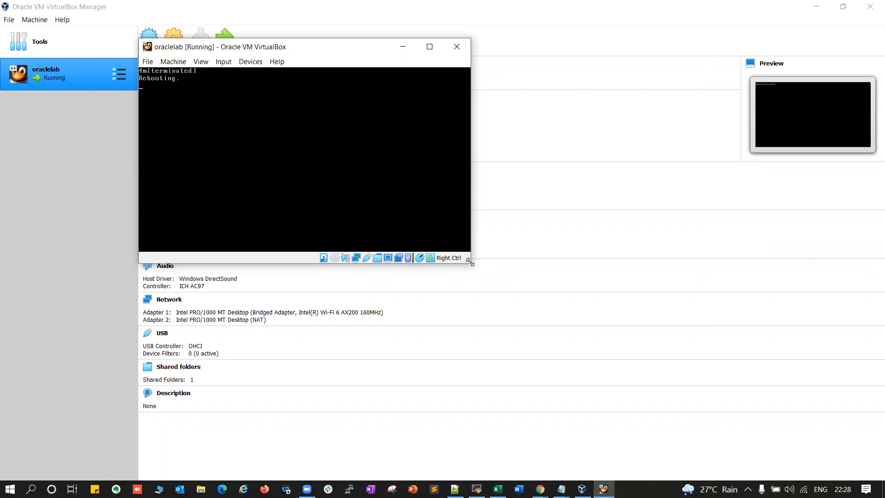
{"action": "left_click_drag", "start_coordinate": [470, 262], "coordinate": [289, 116]}
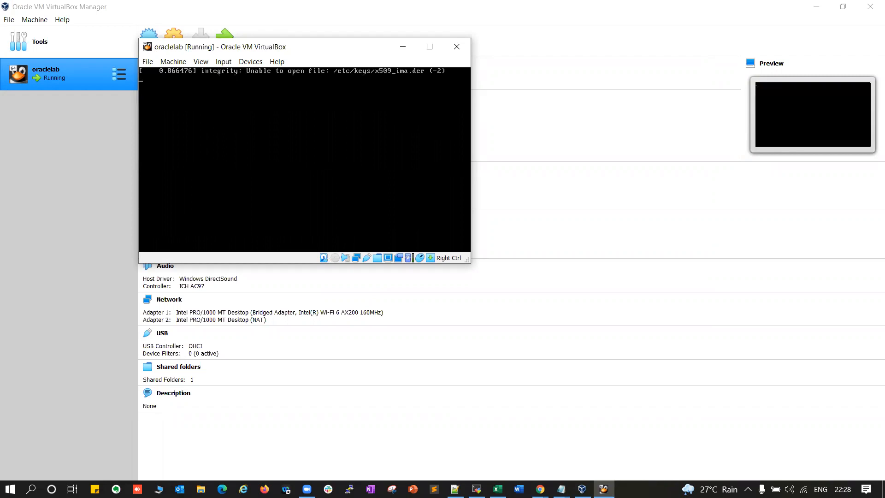
{"action": "left_click_drag", "start_coordinate": [338, 49], "coordinate": [384, 88]}
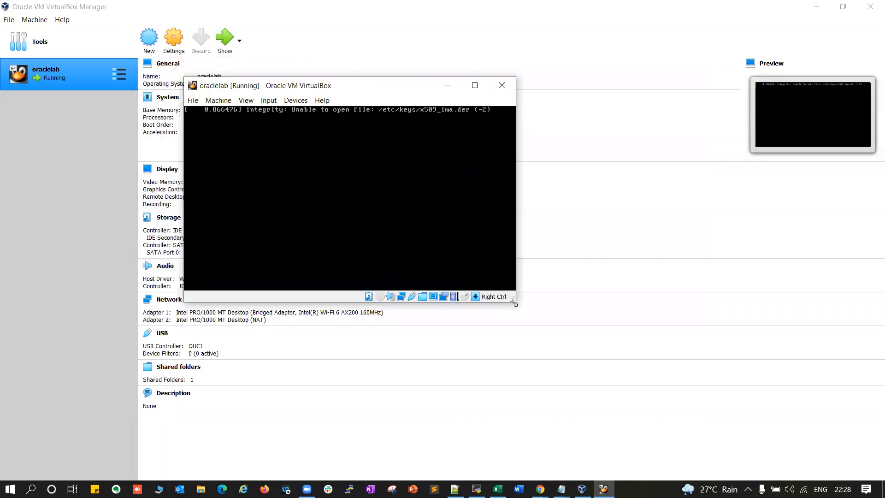
{"action": "left_click_drag", "start_coordinate": [513, 302], "coordinate": [654, 429]}
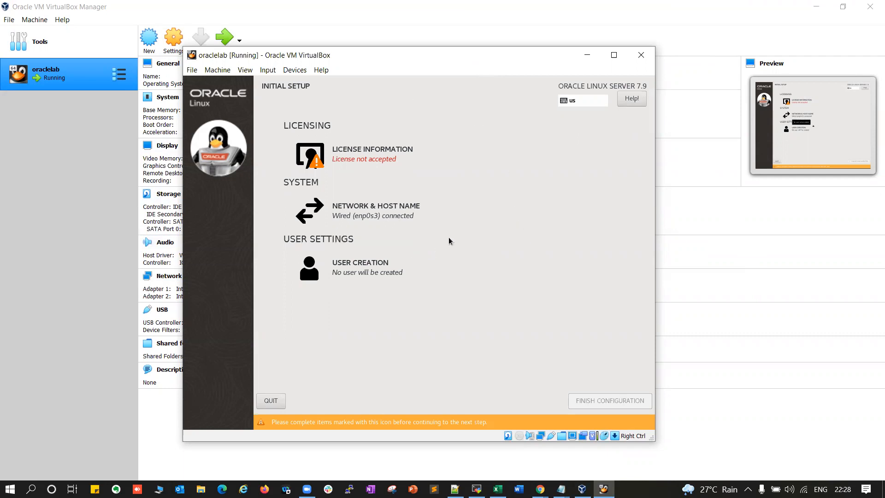
Accept the Oracle Linux license agreement and finish the initial configuration
{"action": "left_click", "coordinate": [361, 155]}
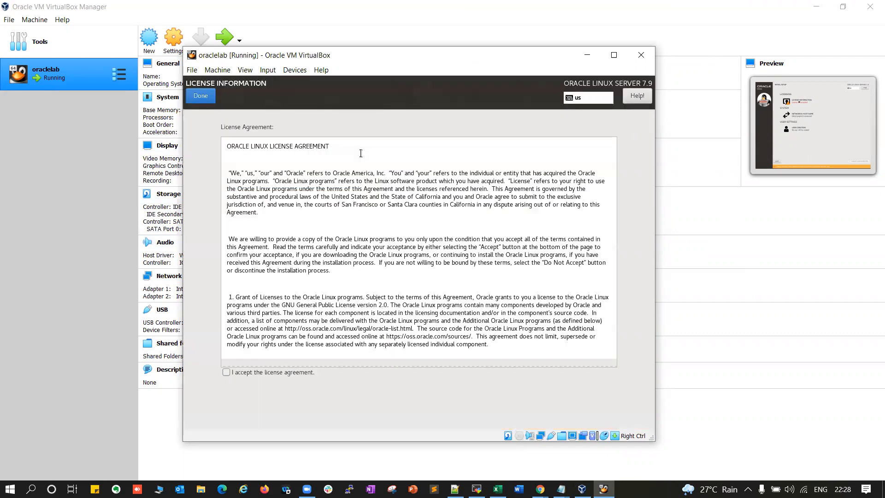
{"action": "left_click", "coordinate": [226, 372]}
{"action": "left_click", "coordinate": [211, 95]}
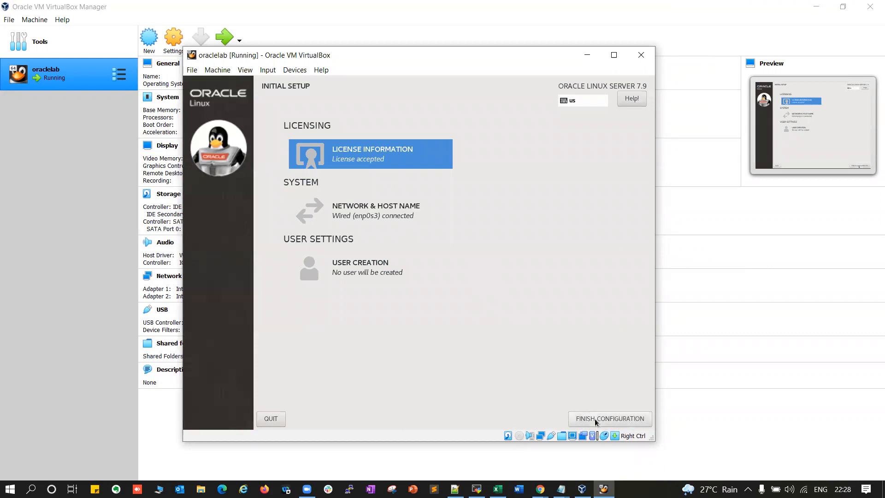
{"action": "left_click", "coordinate": [605, 422]}
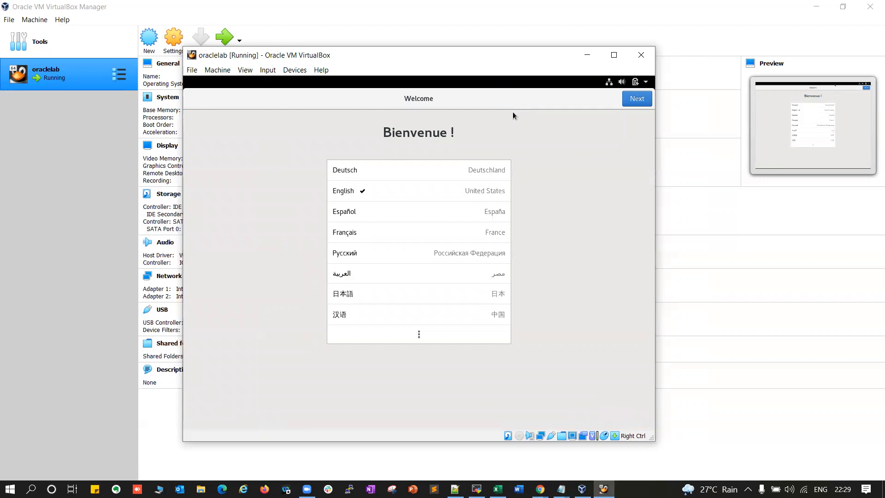
Keep English language and keyboard, accept privacy settings, and set the time zone to Kolkata, India
{"action": "left_click", "coordinate": [630, 104]}
{"action": "left_click", "coordinate": [630, 104]}
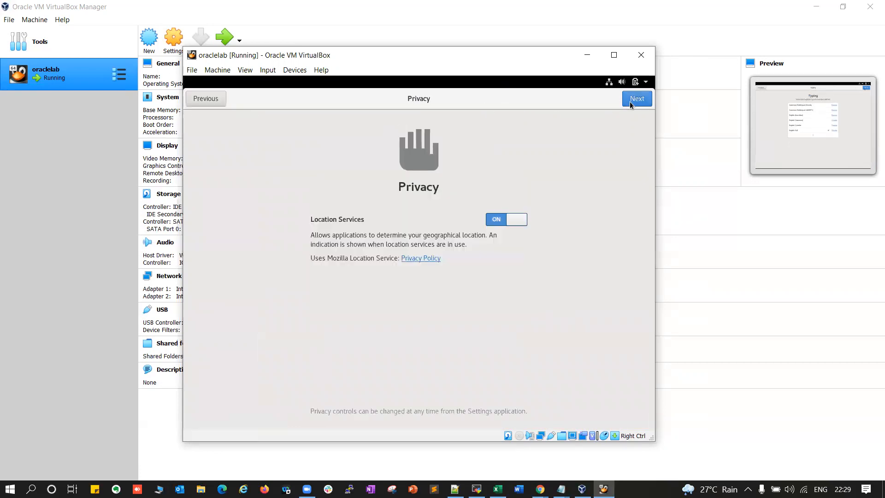
{"action": "left_click", "coordinate": [631, 104]}
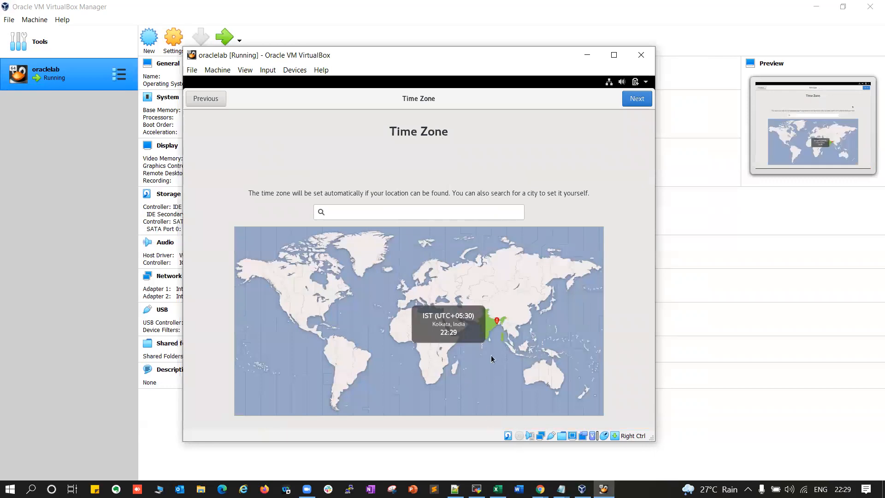
{"action": "left_click", "coordinate": [413, 213]}
{"action": "type", "text": "kol"}
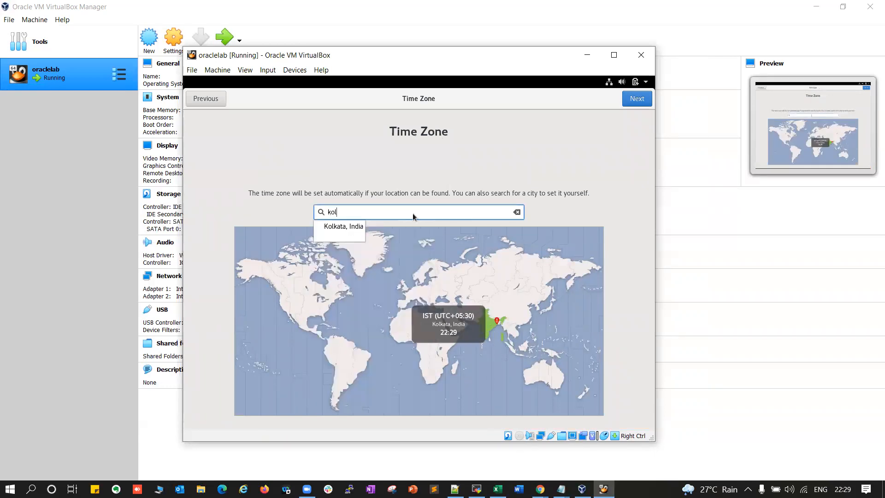
{"action": "left_click", "coordinate": [345, 223]}
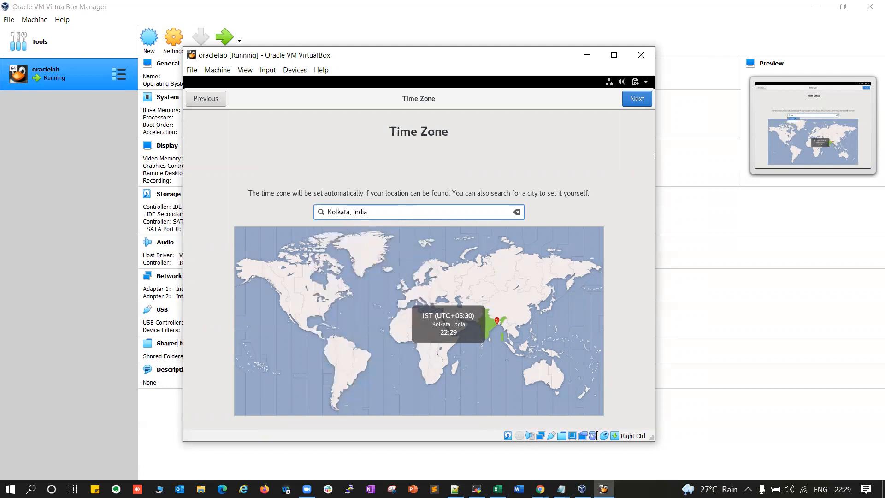
{"action": "left_click", "coordinate": [637, 98]}
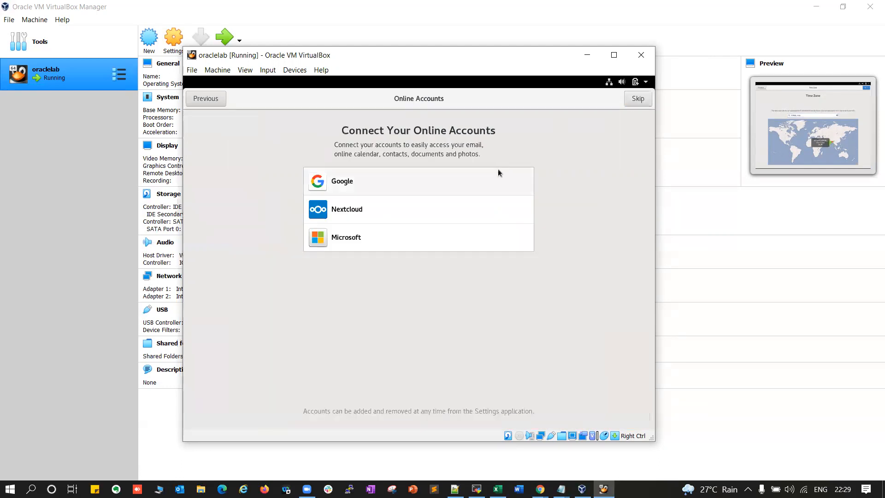
Skip online accounts, enter the user's full name, set and confirm the account password, then start using the system
{"action": "left_click", "coordinate": [638, 99]}
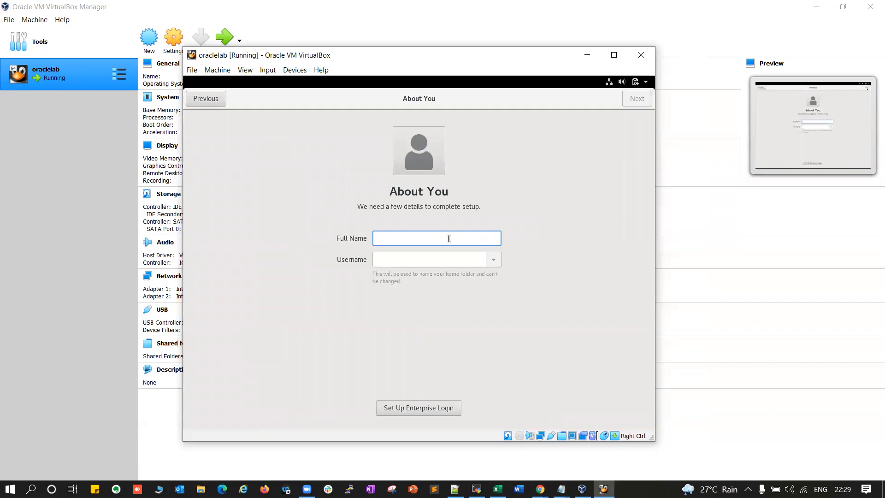
{"action": "type", "text": "Mallik"}
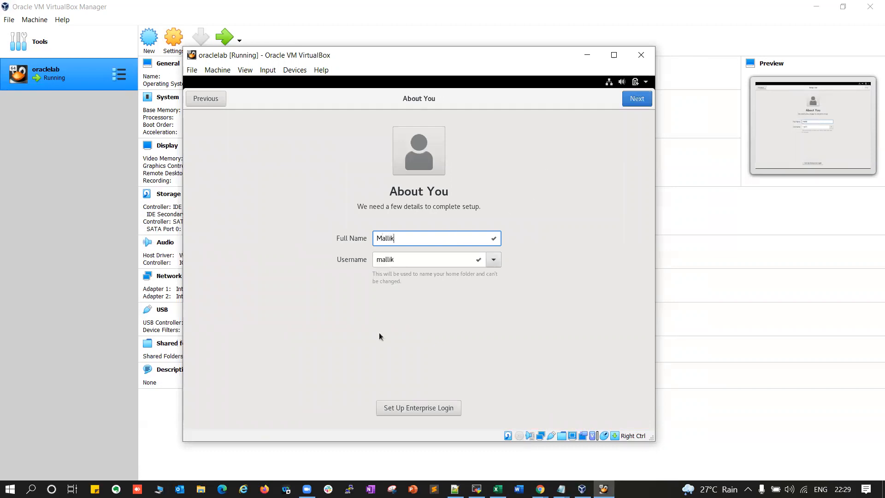
{"action": "left_click", "coordinate": [634, 101]}
{"action": "type", "text": "oracle123456"}
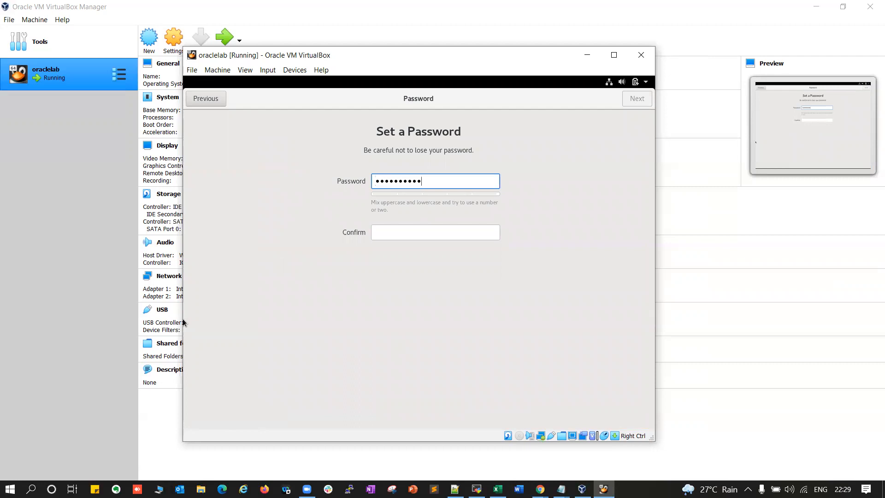
{"action": "type", "text": "7"}
{"action": "left_click", "coordinate": [437, 229]}
{"action": "type", "text": "oracle123"}
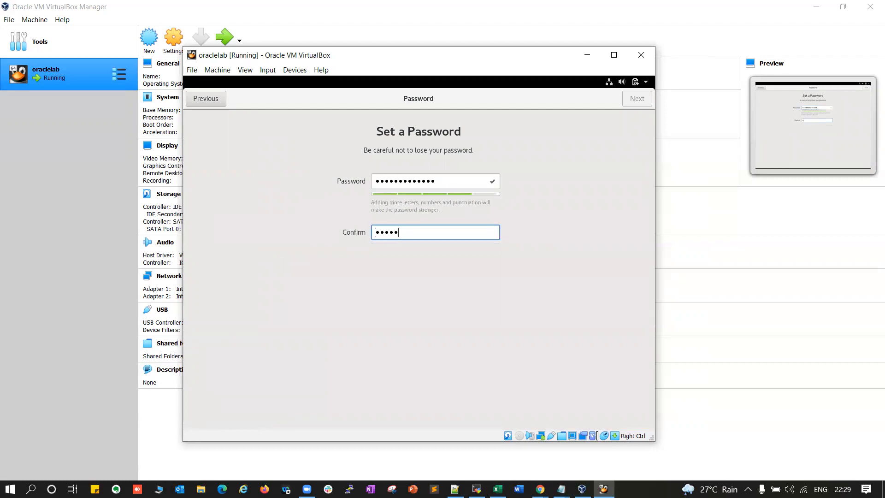
{"action": "type", "text": "4567"}
{"action": "left_click", "coordinate": [630, 104]}
{"action": "left_click", "coordinate": [399, 347]}
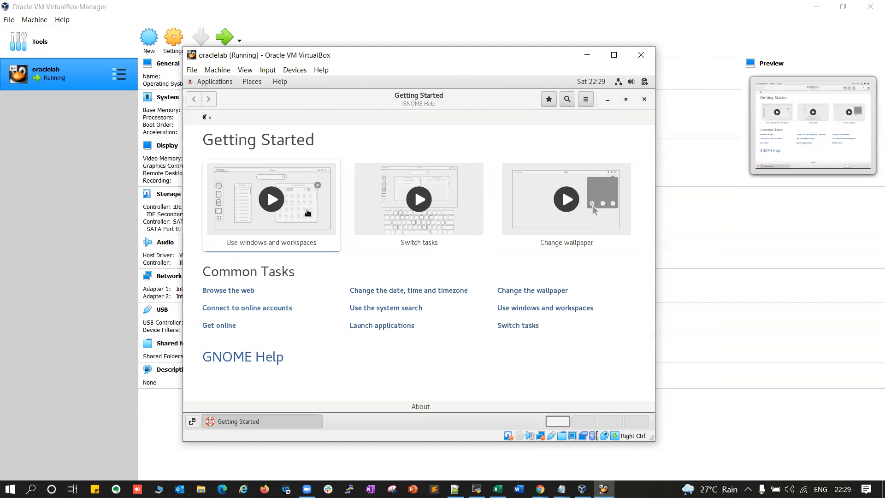
Close Getting Started, open a desktop terminal, and run df -h and id
{"action": "left_click", "coordinate": [645, 99]}
{"action": "right_click", "coordinate": [334, 248]}
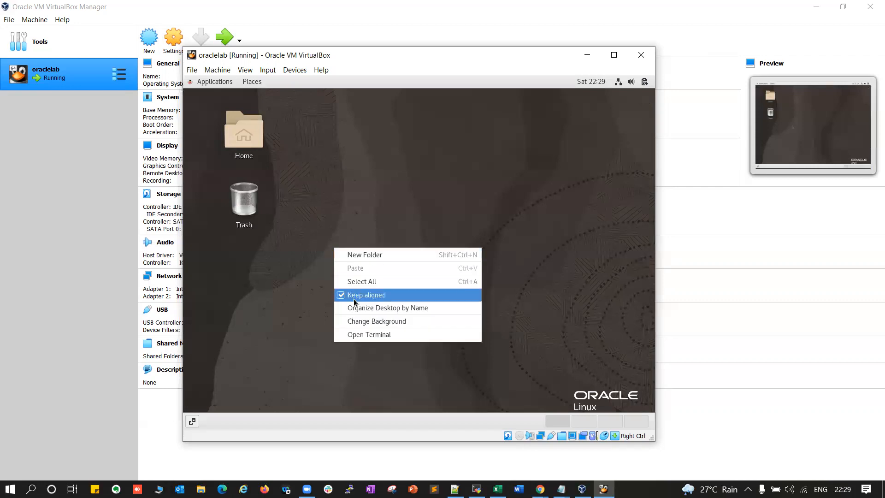
{"action": "left_click", "coordinate": [364, 331]}
{"action": "type", "text": "df -h"}
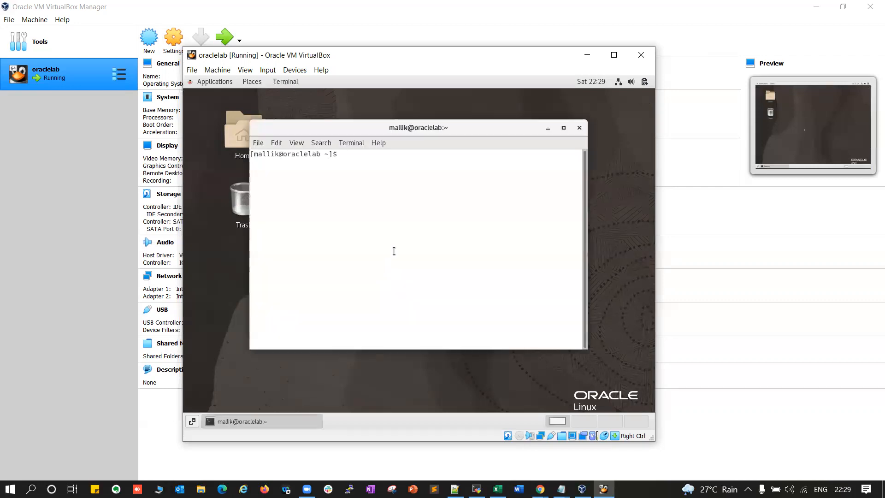
{"action": "key", "text": "Return"}
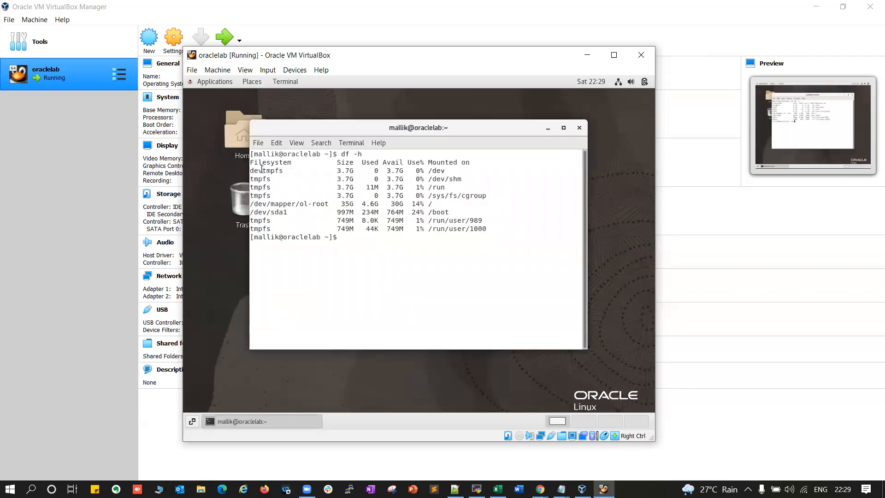
{"action": "type", "text": "id"}
{"action": "key", "text": "Return"}
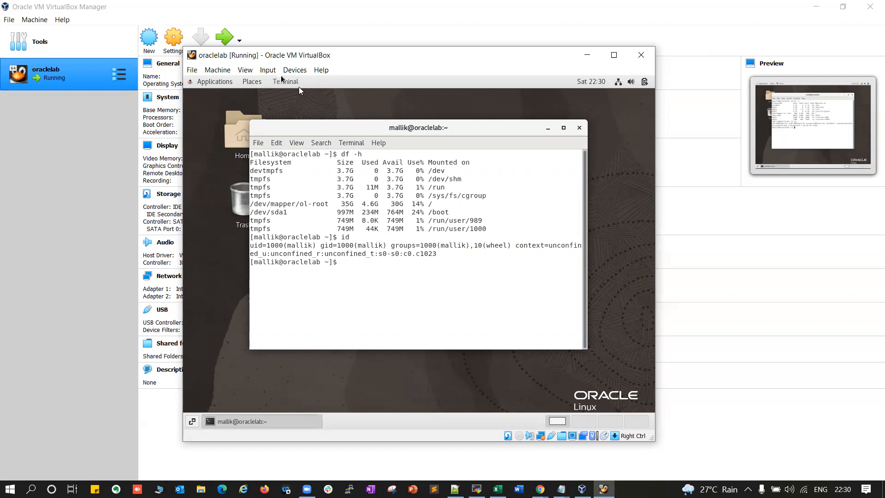
Check the VM's device options, then switch to VirtualBox Manager and back to the oraclelab window
{"action": "left_click", "coordinate": [295, 70]}
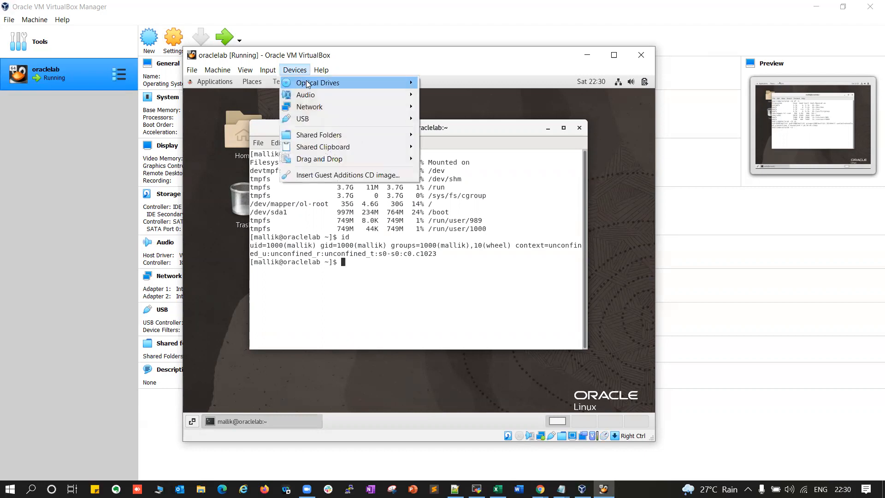
{"action": "mouse_move", "coordinate": [335, 84]}
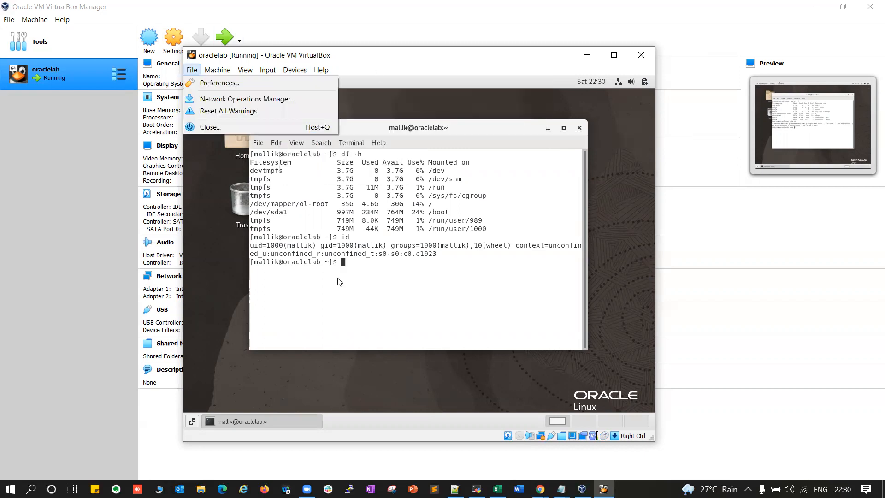
{"action": "left_click", "coordinate": [694, 289]}
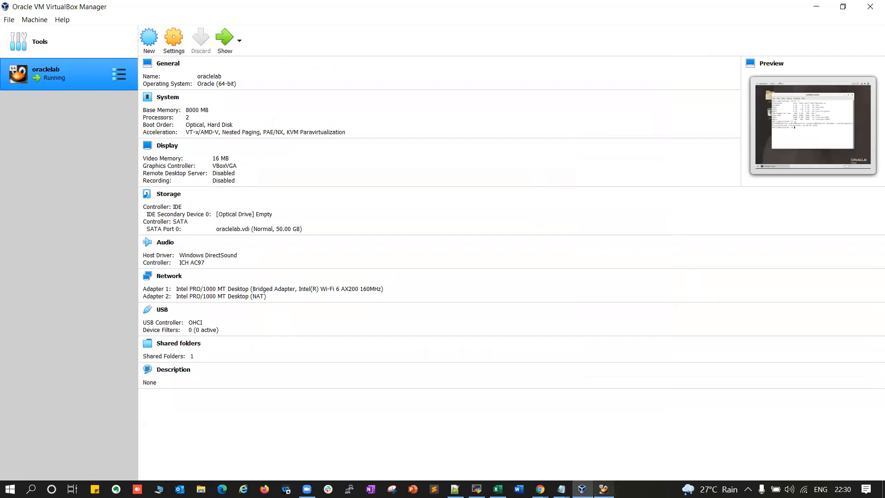
{"action": "left_click", "coordinate": [604, 488]}
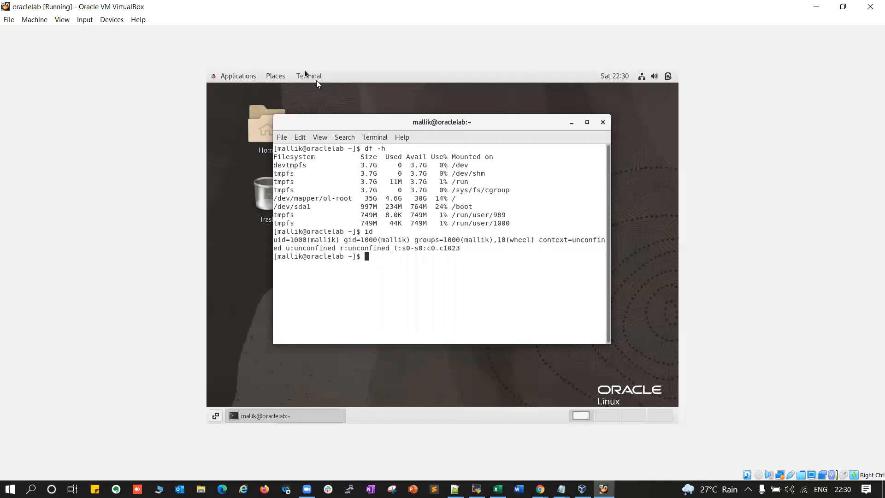
Insert VBoxGuestAdditions.iso in the guest, run its autorun, and submit the superuser password
{"action": "left_click", "coordinate": [112, 19]}
{"action": "mouse_move", "coordinate": [133, 33]}
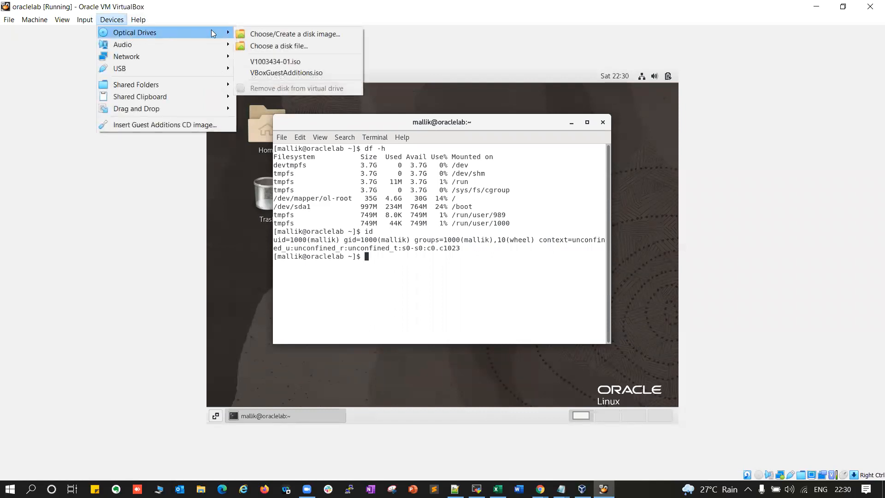
{"action": "left_click", "coordinate": [293, 74]}
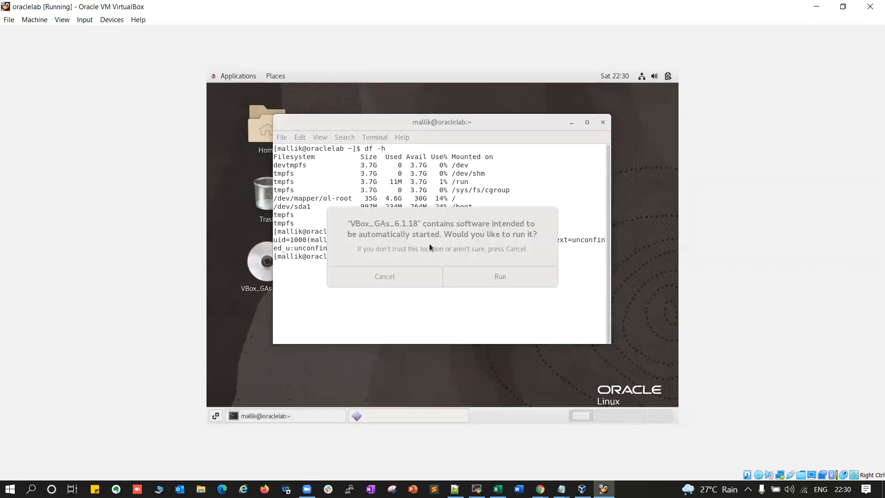
{"action": "left_click", "coordinate": [479, 276]}
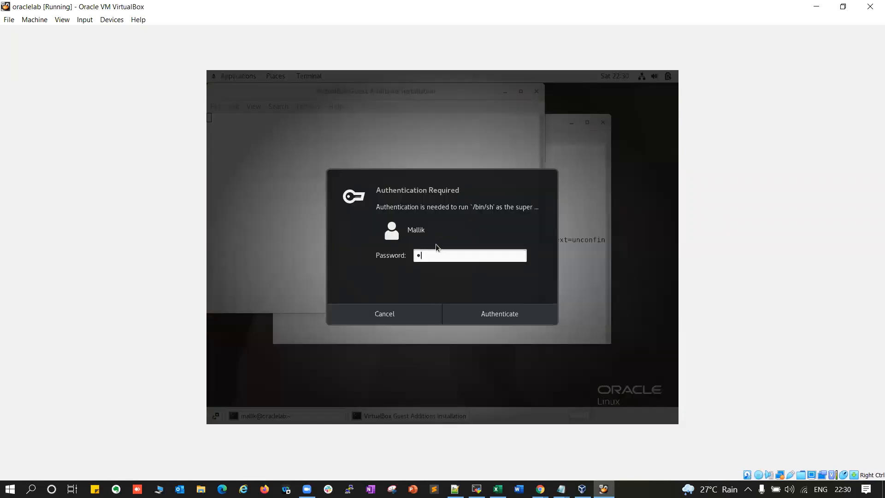
{"action": "type", "text": "••••••••••"}
{"action": "left_click", "coordinate": [486, 313]}
Authenticate the installer and highlight its module-install and /sbin/rcvboxadd quicksetup all output lines
{"action": "left_click", "coordinate": [485, 309]}
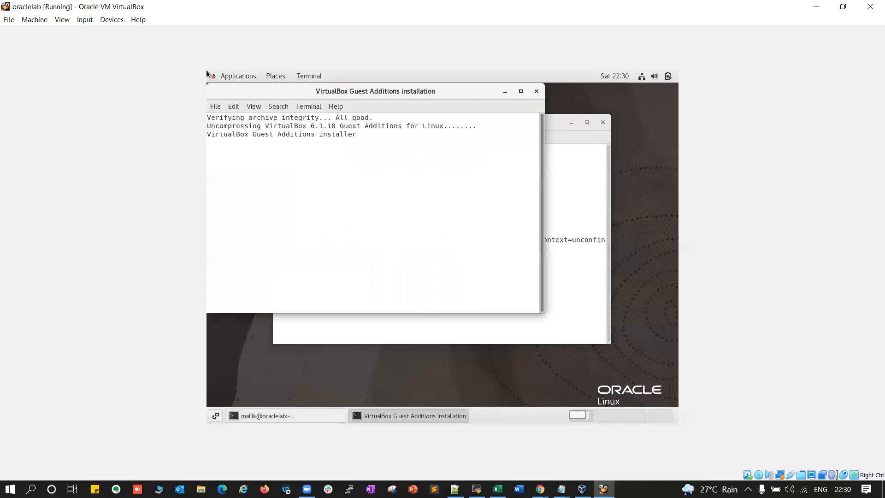
{"action": "left_click_drag", "start_coordinate": [228, 143], "coordinate": [317, 143]}
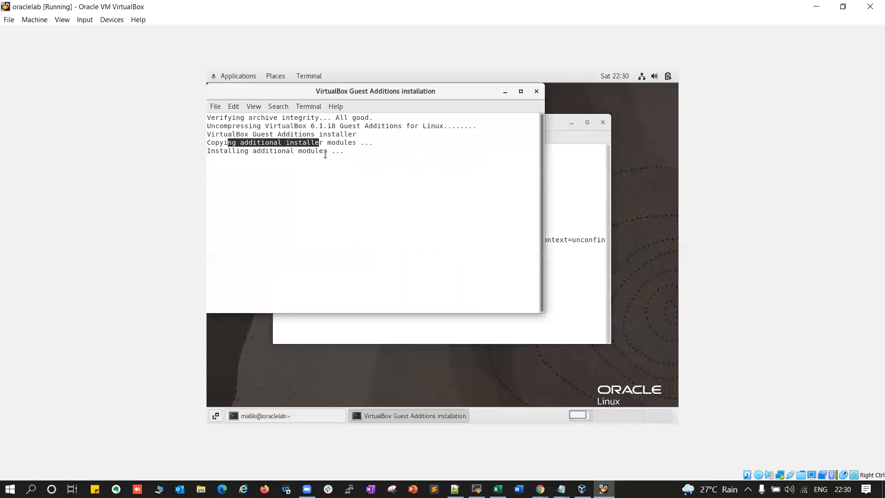
{"action": "left_click_drag", "start_coordinate": [227, 151], "coordinate": [348, 151]}
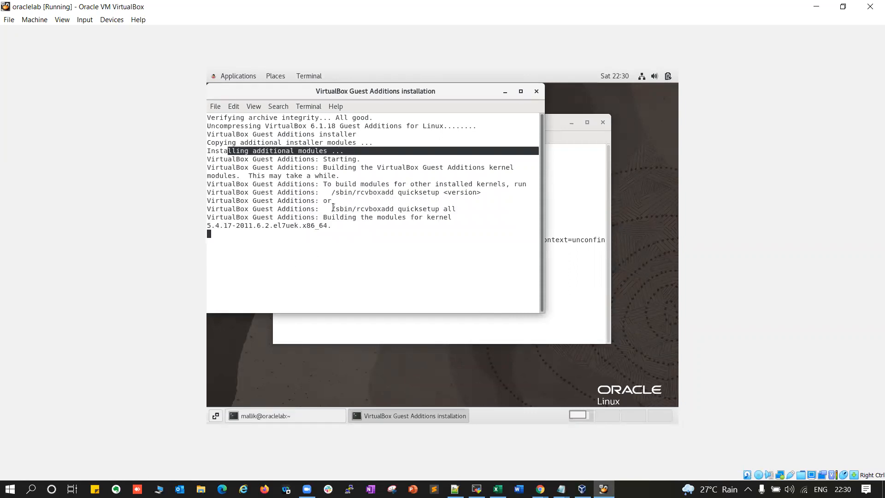
{"action": "left_click_drag", "start_coordinate": [332, 209], "coordinate": [498, 211]}
{"action": "left_click", "coordinate": [385, 230]}
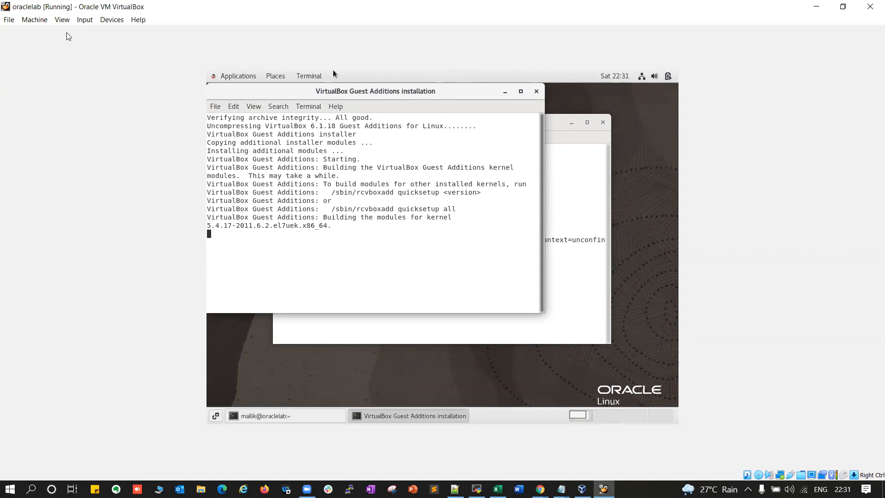
Check the View menu for Auto-resize Guest Display twice, closing it unchanged
{"action": "left_click", "coordinate": [62, 20]}
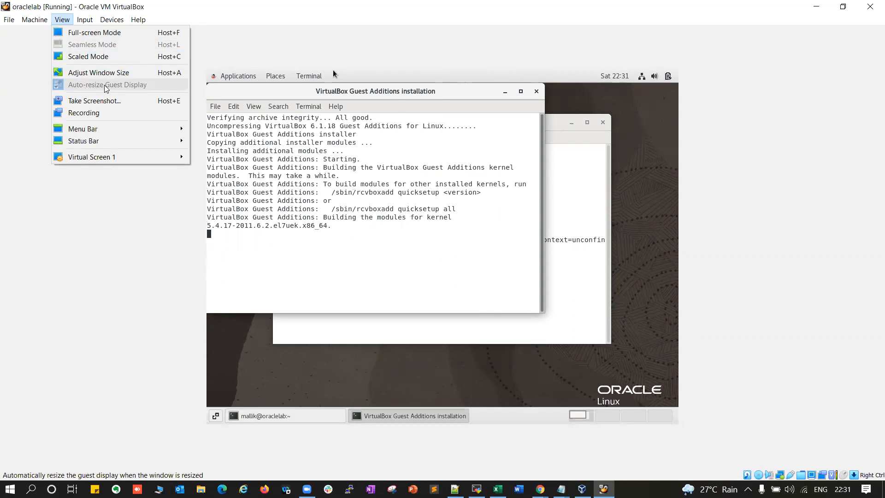
{"action": "left_click", "coordinate": [111, 276]}
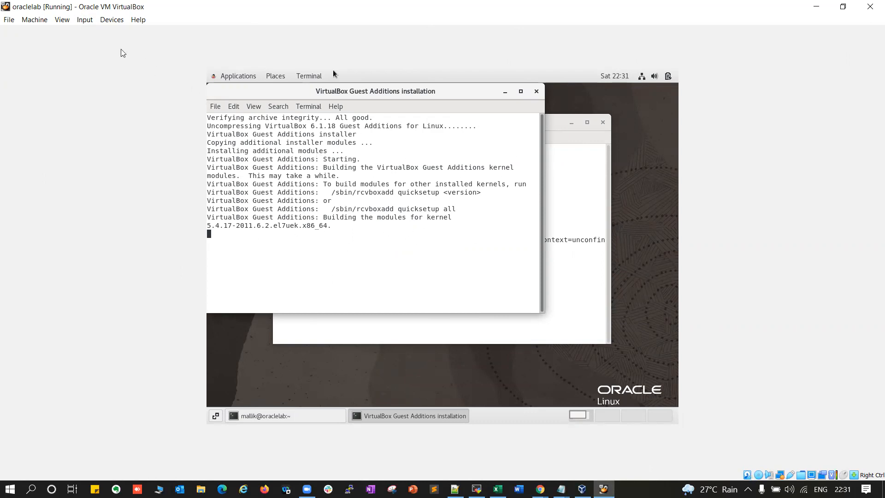
{"action": "left_click", "coordinate": [67, 23]}
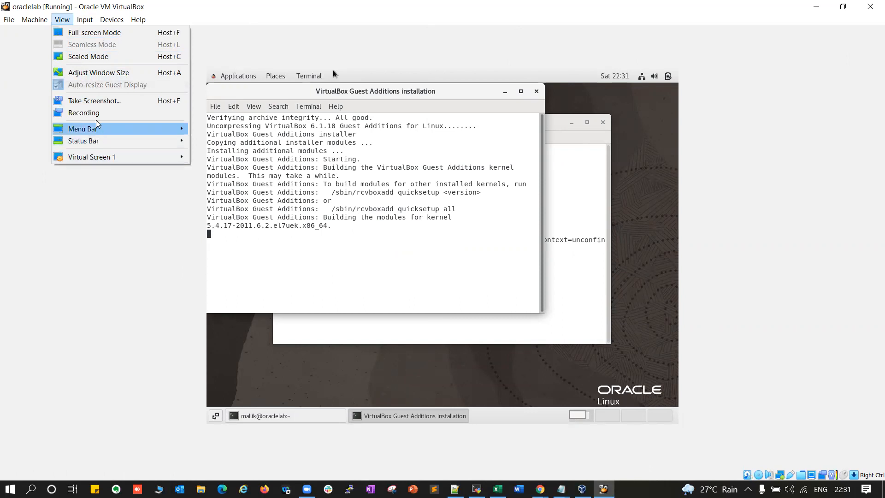
{"action": "left_click", "coordinate": [93, 243]}
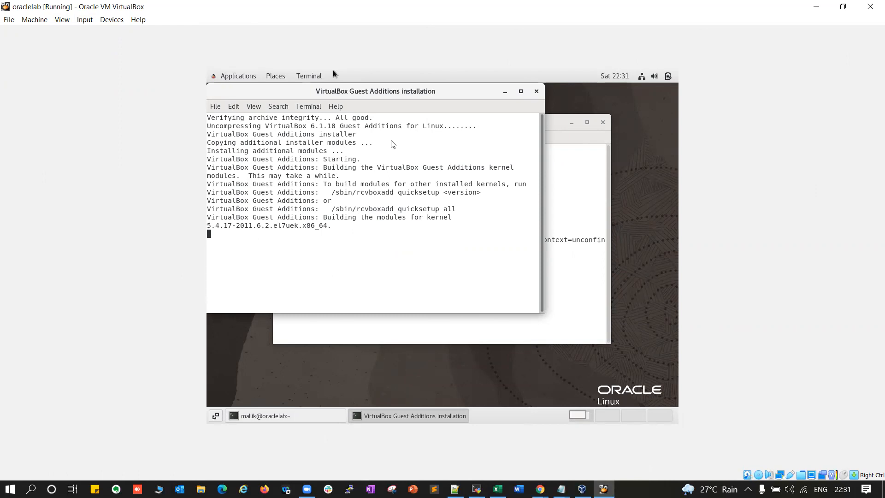
Select the VBoxGuestAdditions.iso disc in the guest's optical drive again
{"action": "left_click", "coordinate": [112, 19]}
{"action": "mouse_move", "coordinate": [154, 33]}
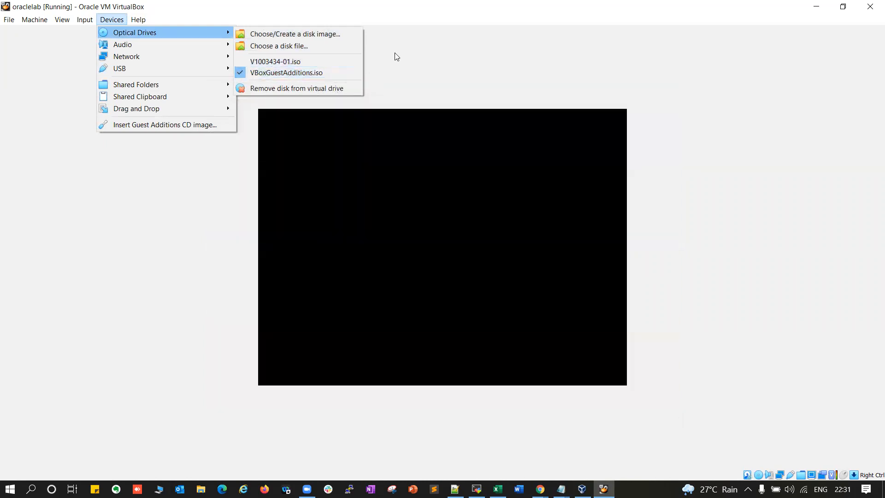
{"action": "left_click", "coordinate": [420, 49]}
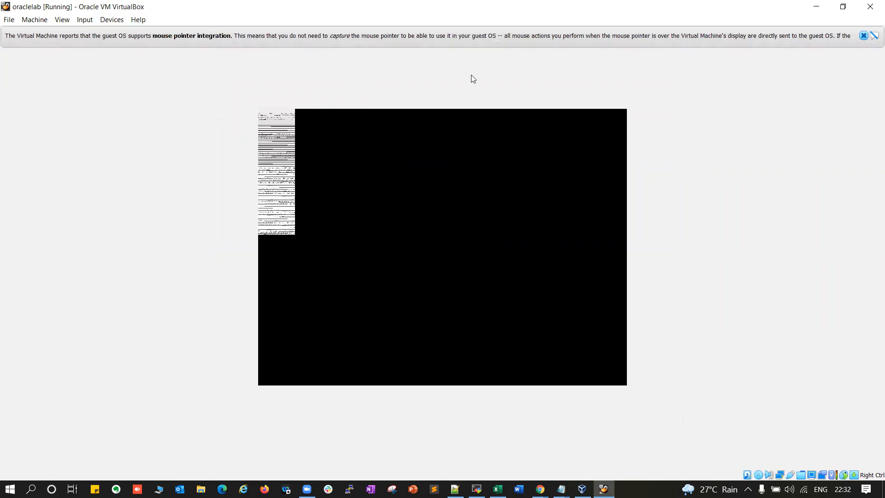
Dismiss the mouse integration notice and power off the oraclelab machine from the Close dialog
{"action": "left_click", "coordinate": [863, 37]}
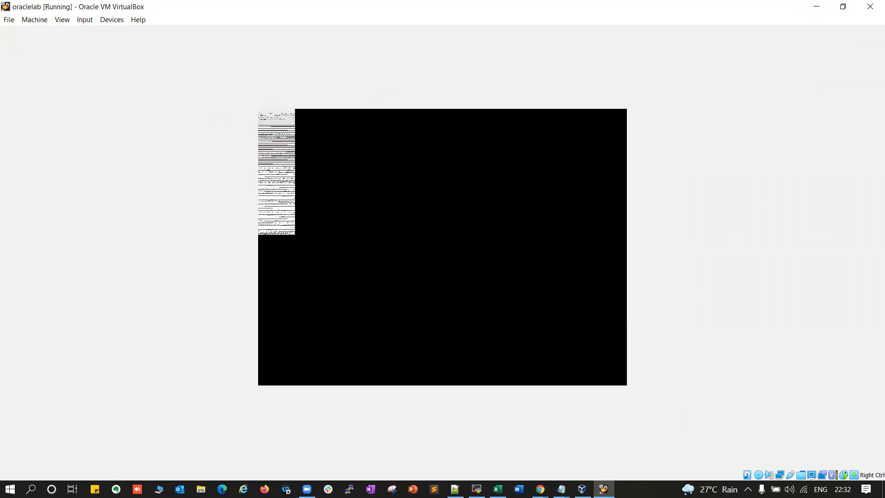
{"action": "left_click", "coordinate": [870, 6]}
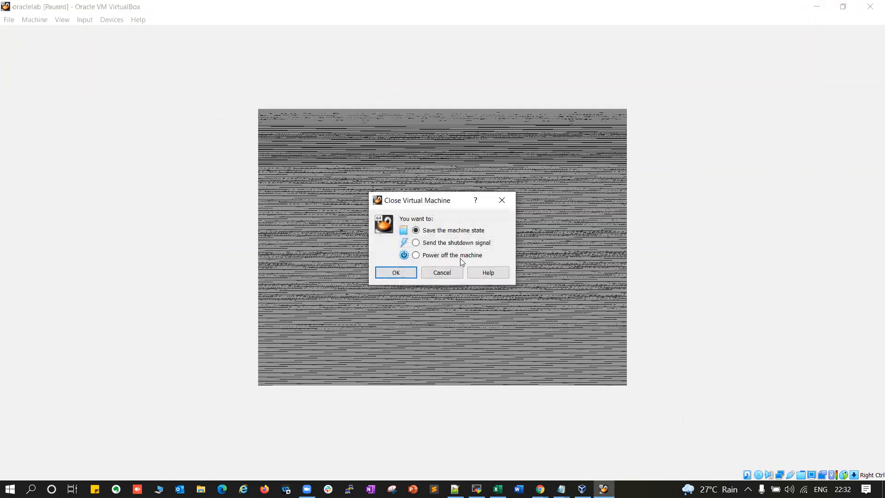
{"action": "left_click", "coordinate": [420, 256]}
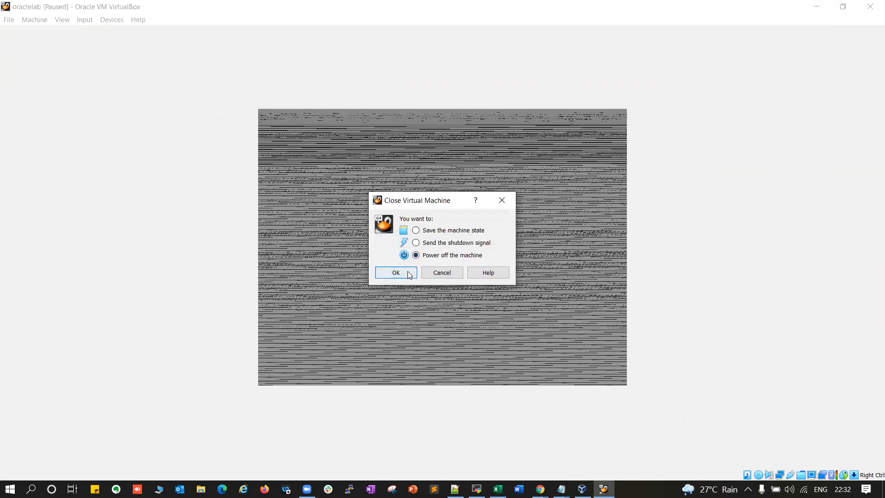
{"action": "left_click", "coordinate": [399, 273]}
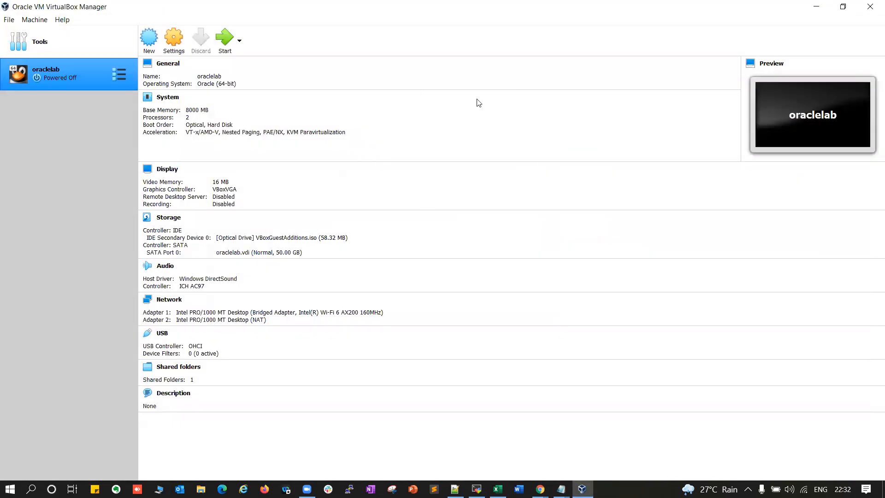
Start oraclelab again, dismiss the keyboard capture notice, and check the View menu
{"action": "left_click", "coordinate": [225, 39]}
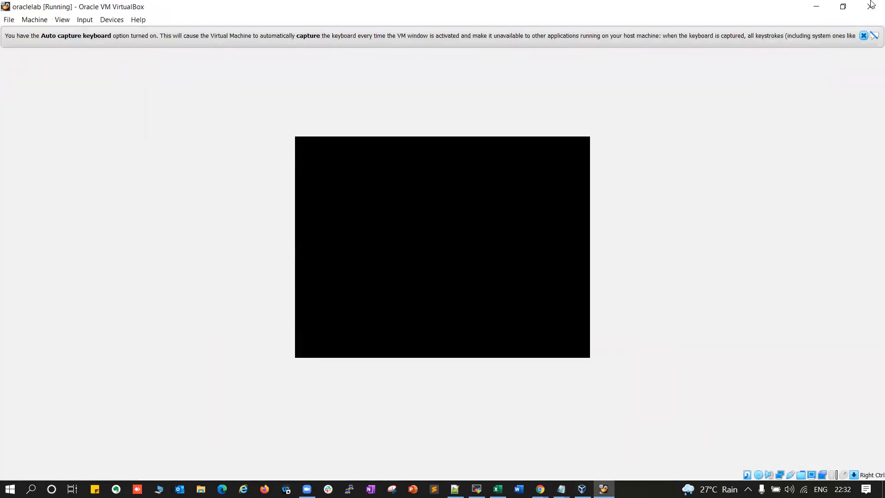
{"action": "left_click", "coordinate": [863, 36]}
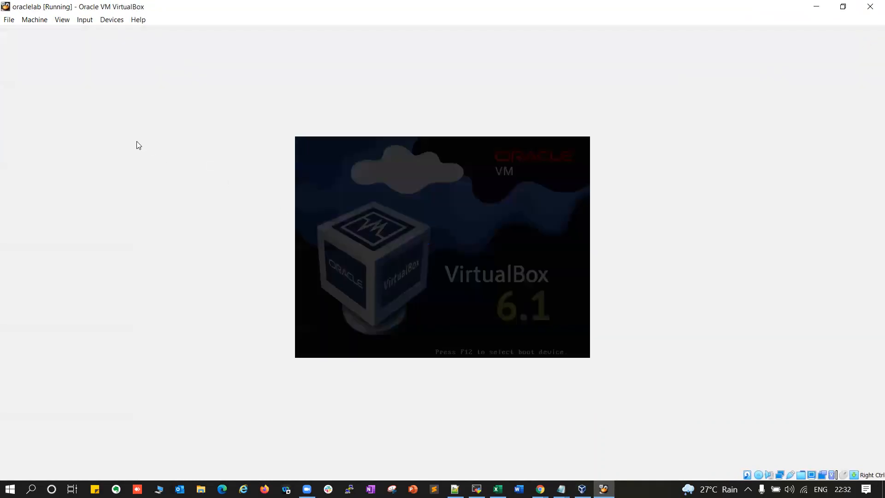
{"action": "left_click", "coordinate": [63, 20]}
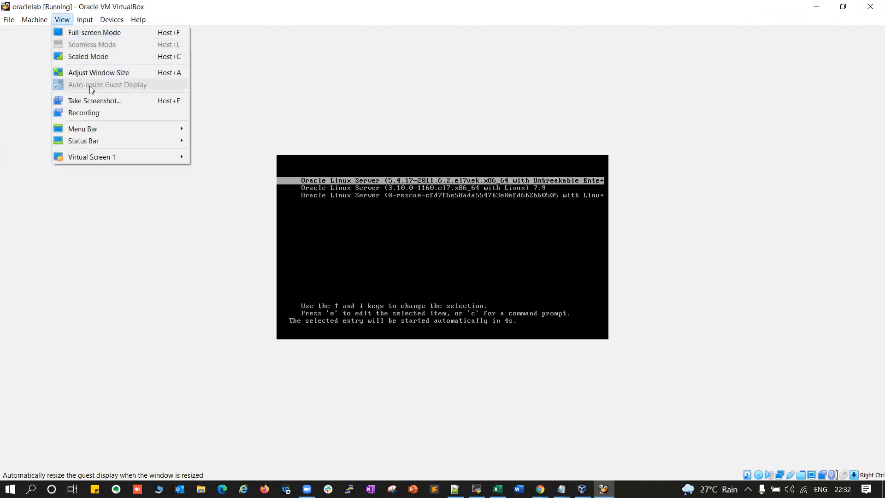
{"action": "left_click", "coordinate": [170, 241]}
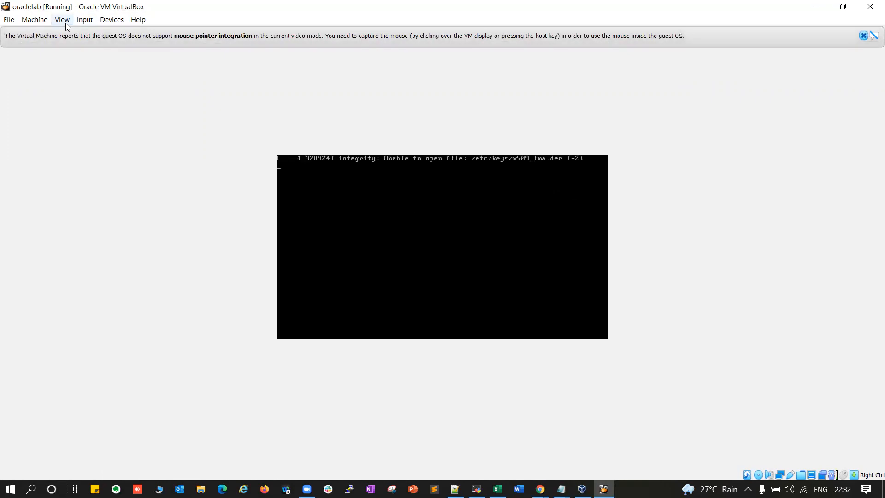
Dismiss the mouse-integration notices during boot, rechecking the View menu between them
{"action": "left_click", "coordinate": [863, 35]}
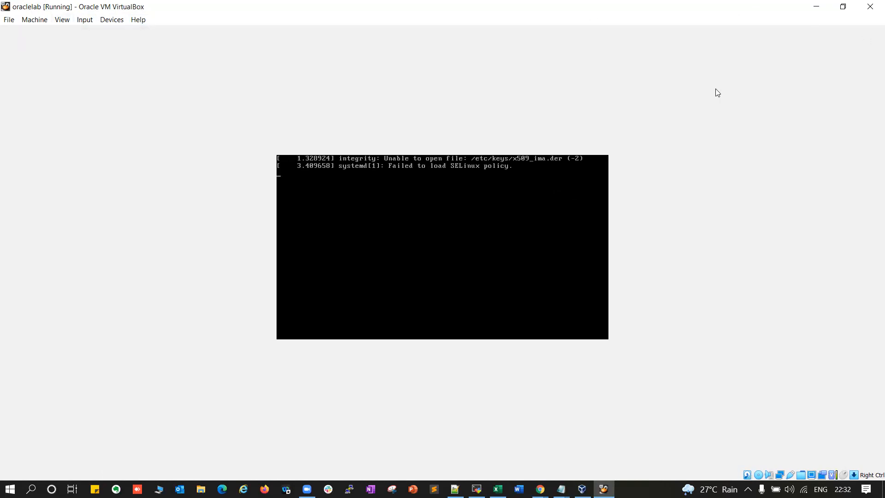
{"action": "left_click", "coordinate": [54, 22]}
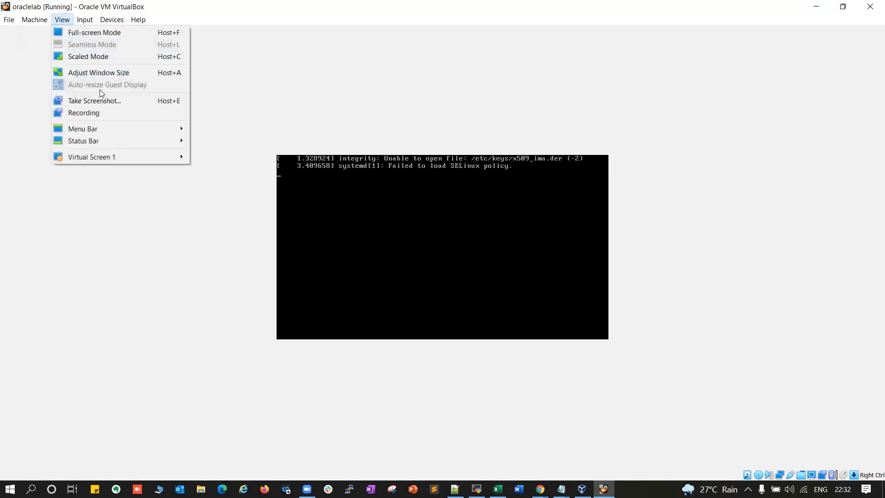
{"action": "left_click", "coordinate": [117, 246]}
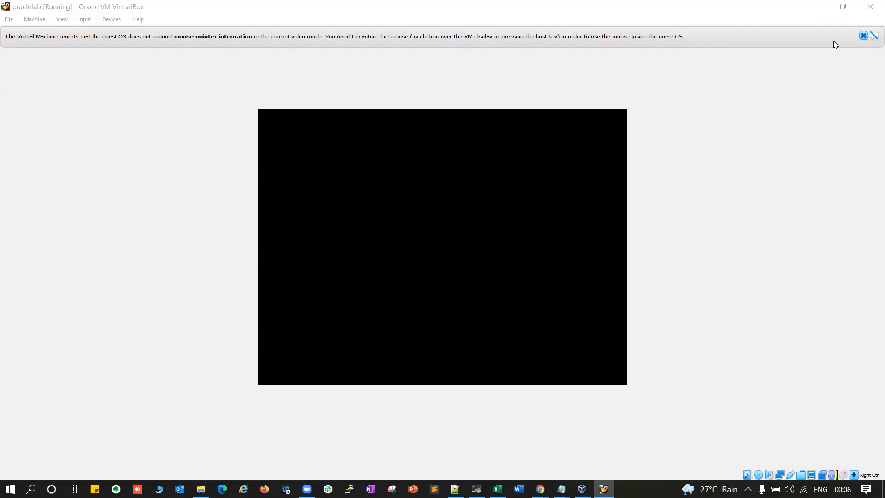
{"action": "left_click", "coordinate": [863, 36]}
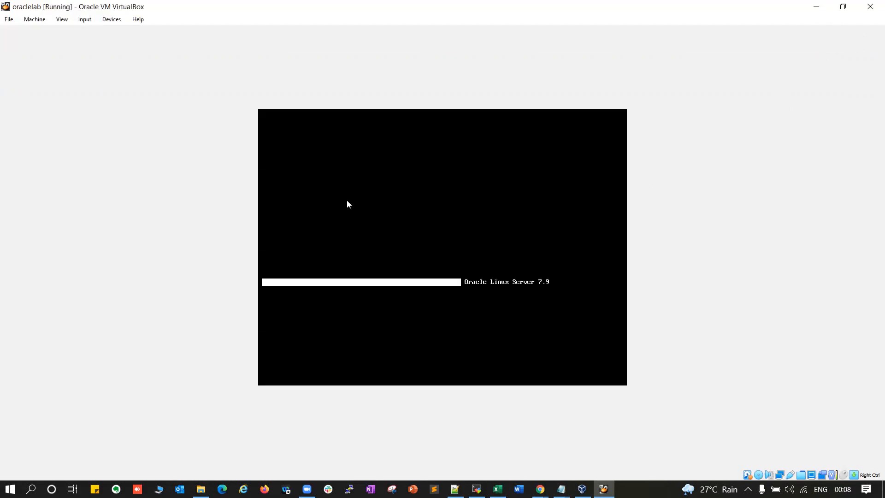
{"action": "left_click", "coordinate": [63, 20]}
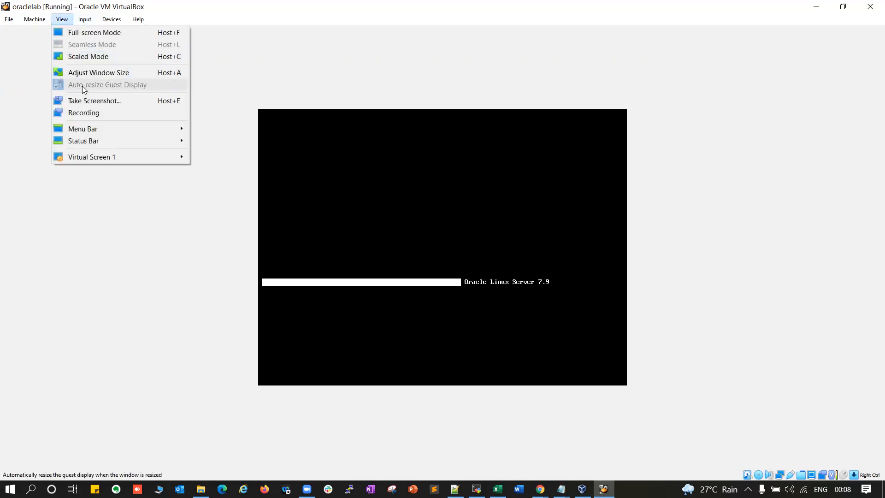
{"action": "left_click", "coordinate": [144, 273]}
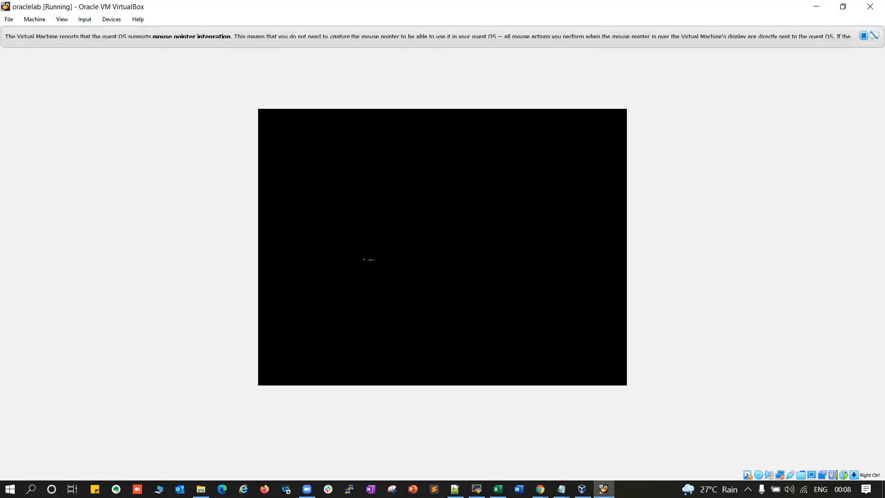
{"action": "left_click", "coordinate": [863, 36]}
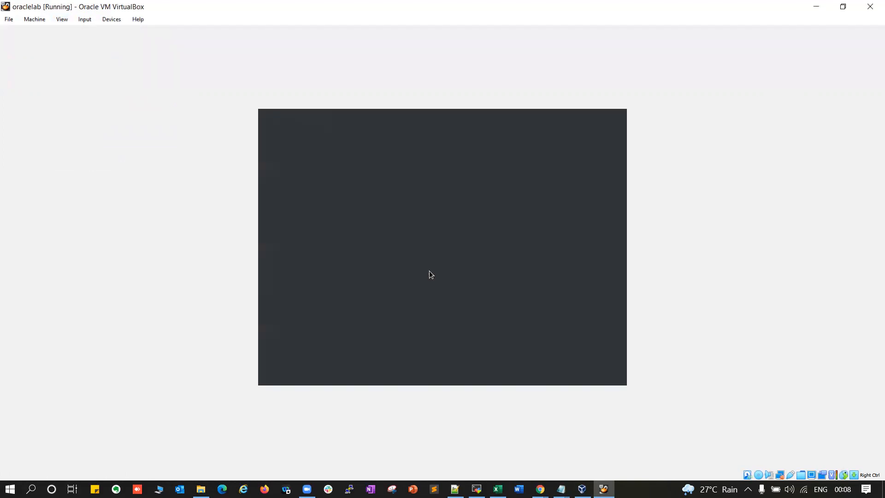
Sign in to the Oracle Linux guest as root using 'Not listed?' and the root password
{"action": "left_click", "coordinate": [386, 271]}
{"action": "type", "text": "root"}
{"action": "key", "text": "Return"}
{"action": "type", "text": "•••••••••"}
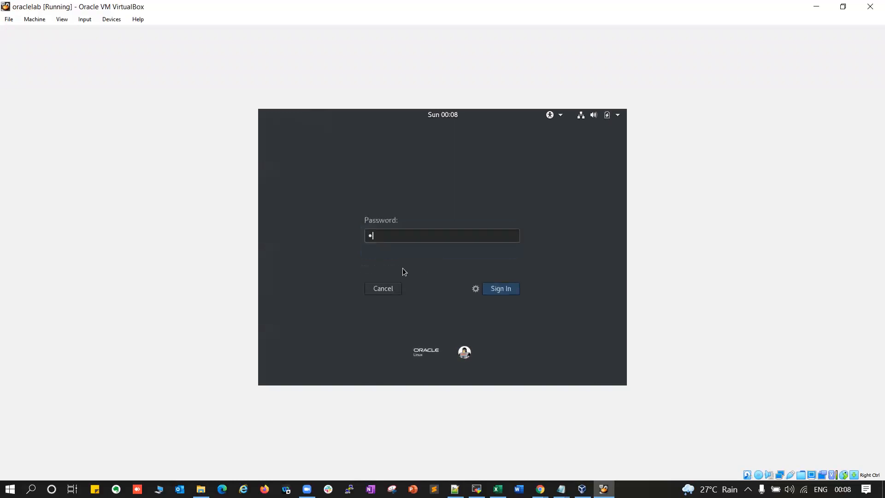
{"action": "type", "text": "•"}
{"action": "key", "text": "Return"}
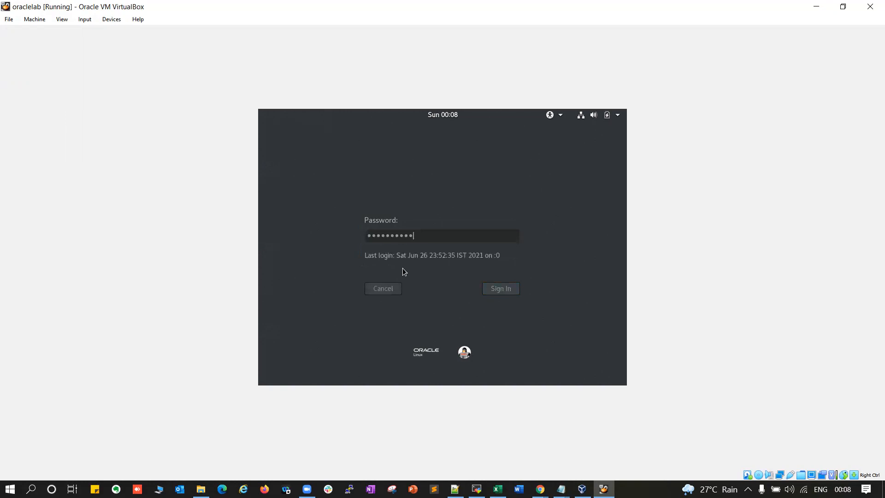
{"action": "left_click", "coordinate": [61, 19]}
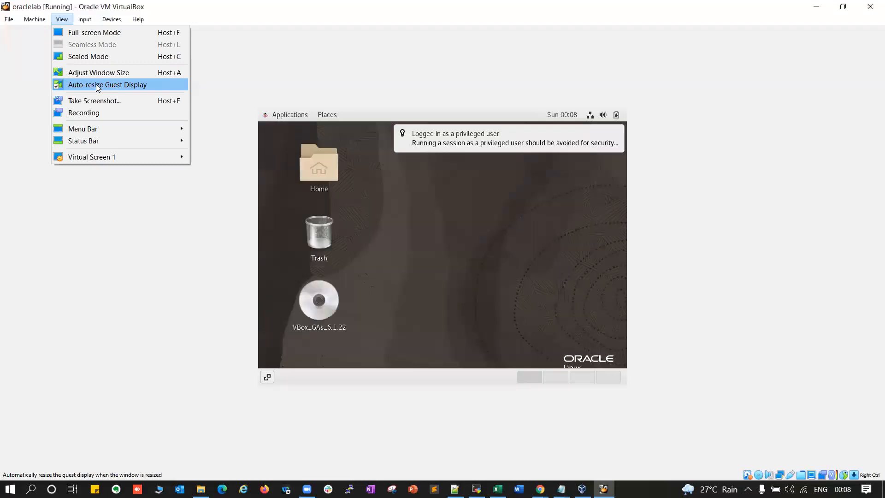
Dismiss the privileged-user notification and resize the guest screen to 1024x768
{"action": "left_click", "coordinate": [105, 86]}
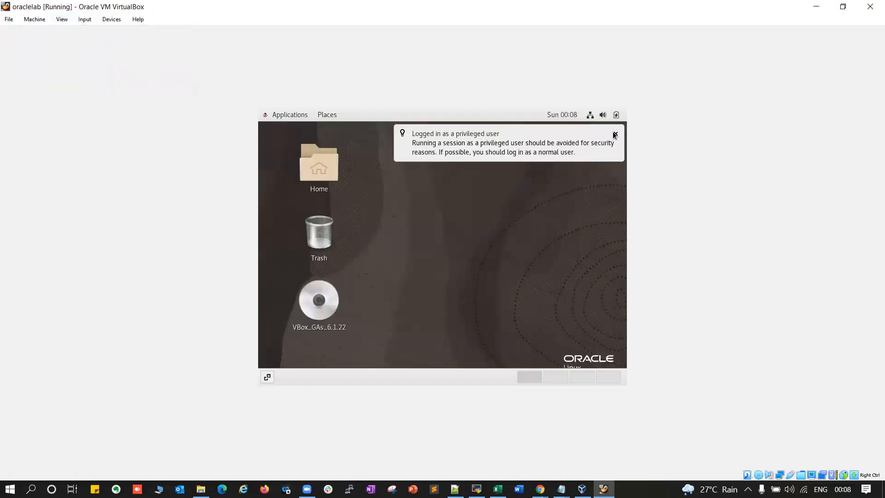
{"action": "left_click", "coordinate": [615, 134]}
{"action": "left_click", "coordinate": [66, 22]}
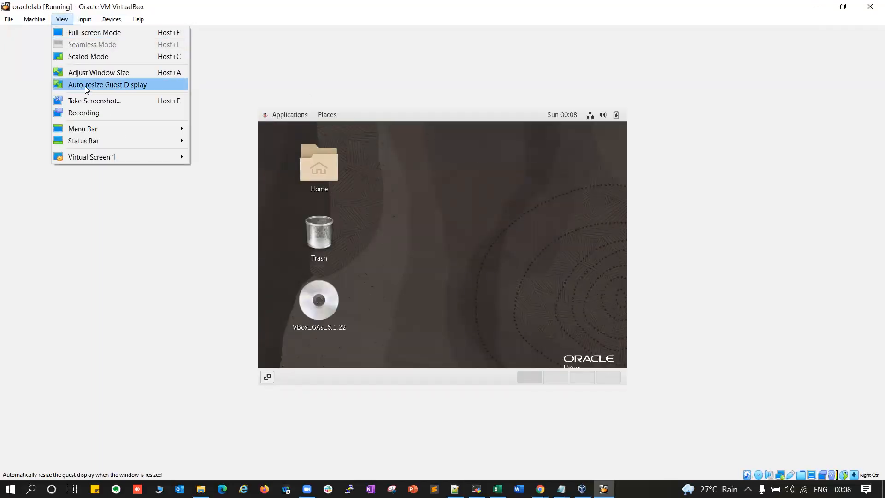
{"action": "mouse_move", "coordinate": [93, 159]}
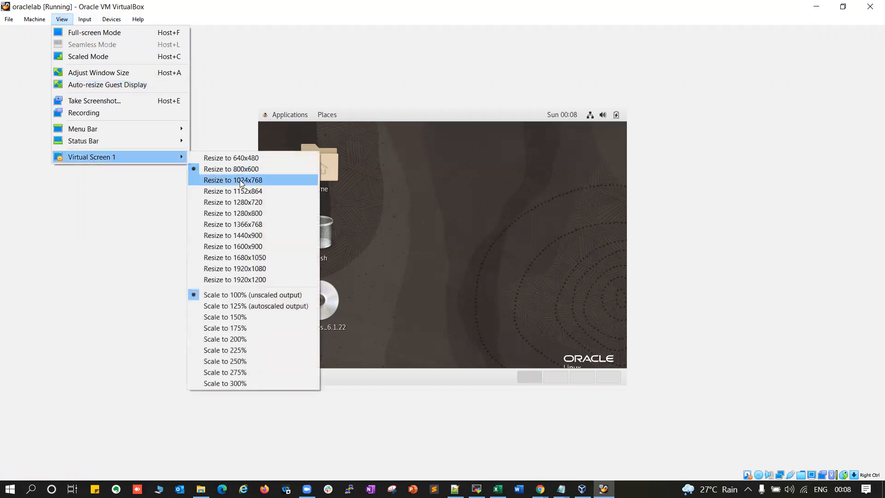
{"action": "left_click", "coordinate": [245, 177]}
{"action": "left_click", "coordinate": [66, 18]}
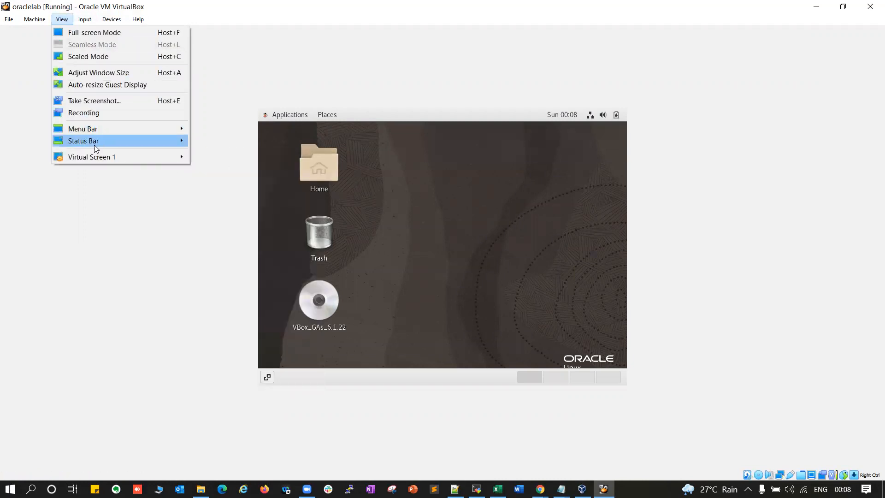
{"action": "left_click", "coordinate": [619, 79]}
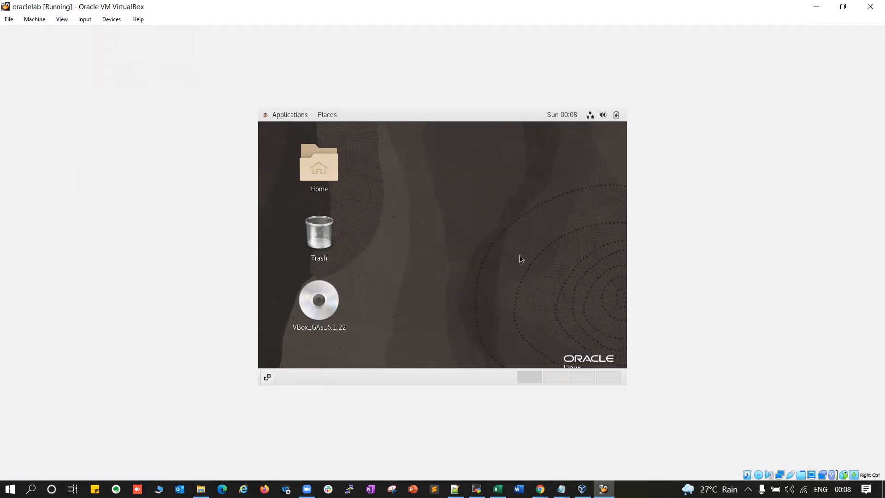
{"action": "left_click", "coordinate": [62, 24]}
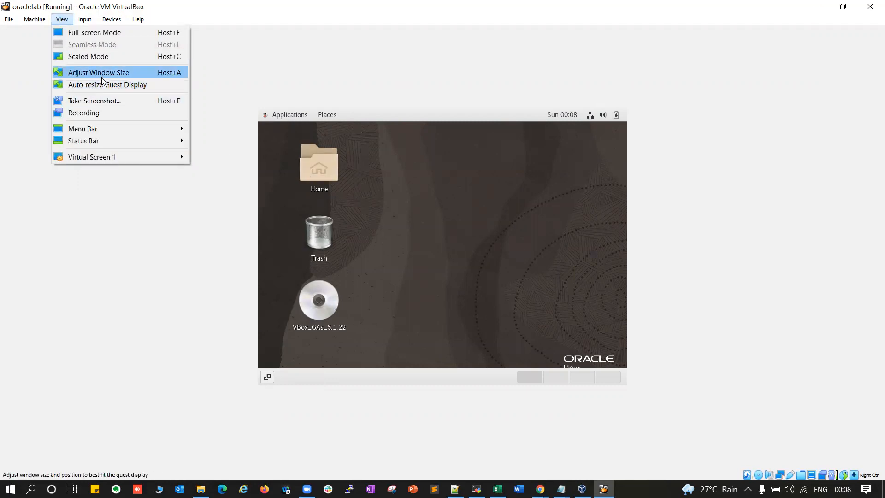
{"action": "mouse_move", "coordinate": [140, 157]}
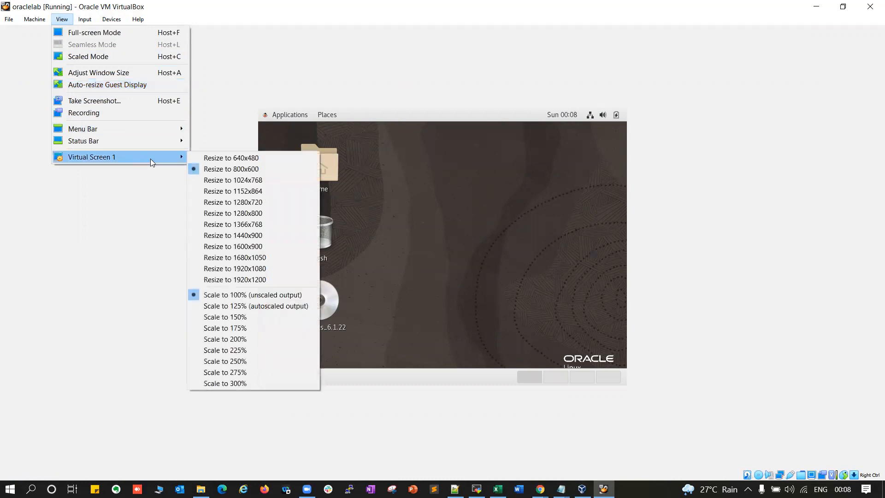
{"action": "left_click", "coordinate": [237, 184]}
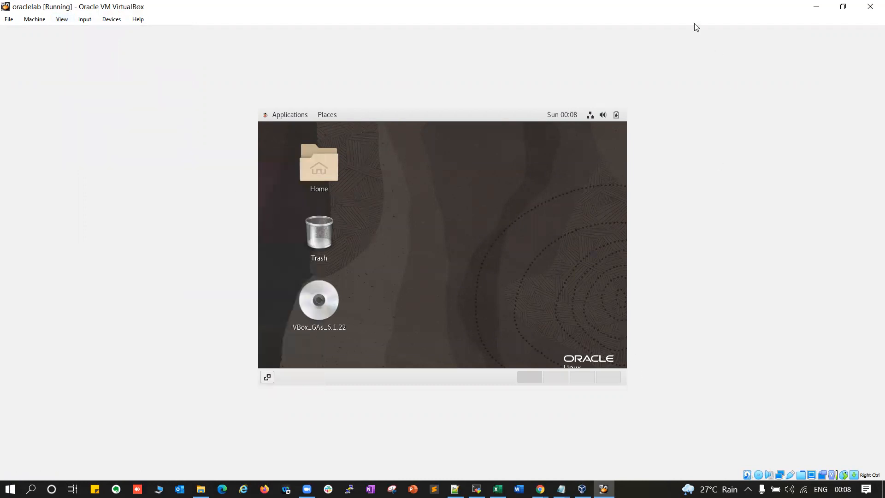
Restore the VM window from maximised, enlarge it around the guest screen, and move it down-right
{"action": "double_click", "coordinate": [666, 9]}
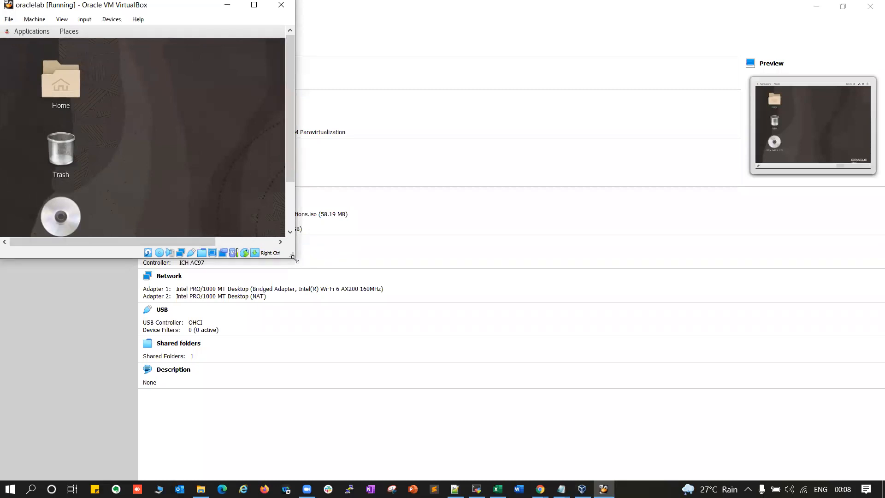
{"action": "left_click_drag", "start_coordinate": [296, 259], "coordinate": [747, 358]}
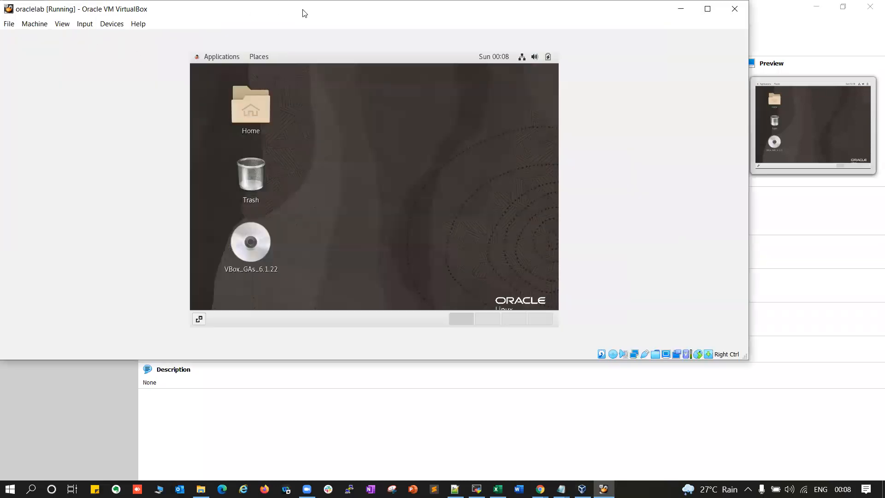
{"action": "left_click_drag", "start_coordinate": [304, 13], "coordinate": [381, 42]}
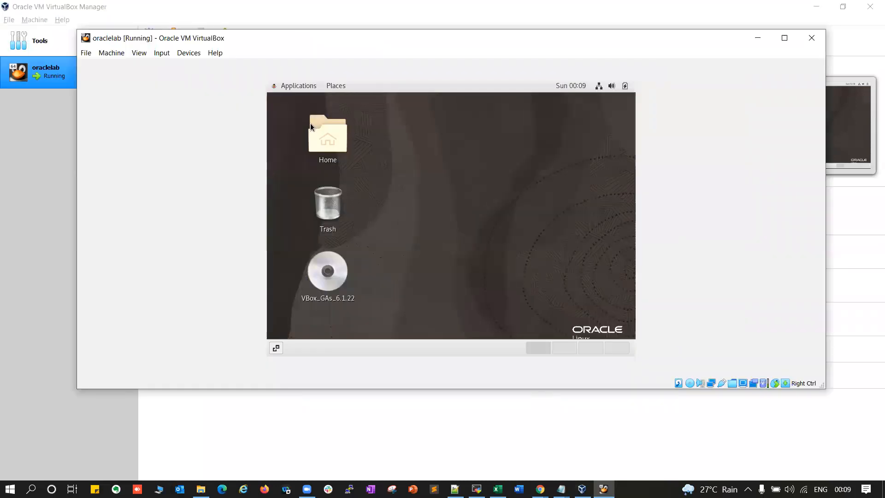
{"action": "left_click", "coordinate": [143, 53]}
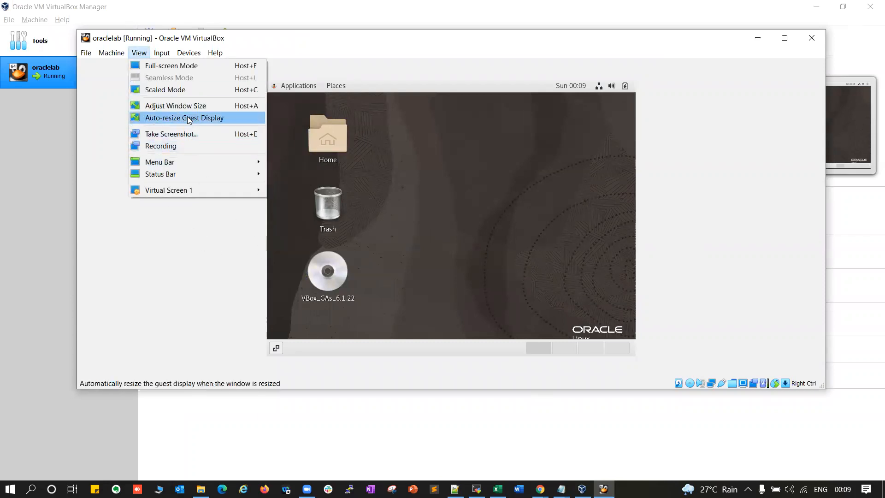
{"action": "left_click", "coordinate": [519, 211]}
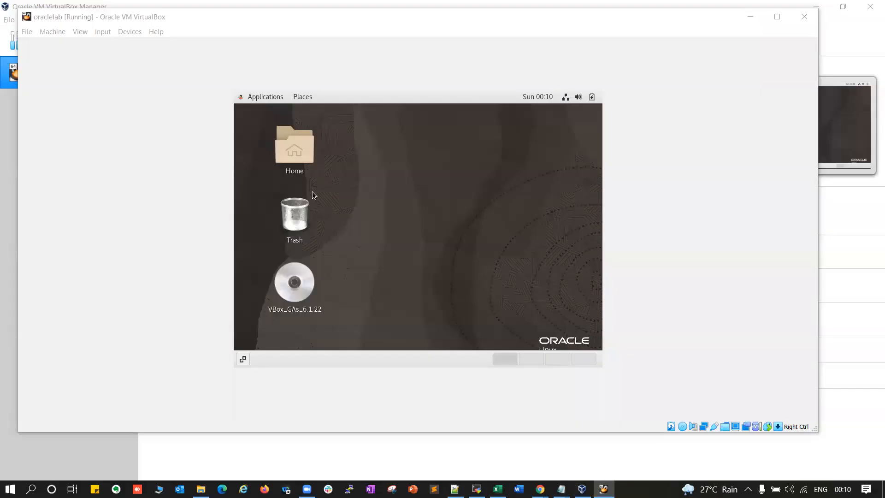
{"action": "left_click", "coordinate": [367, 188]}
Open a terminal from the guest desktop's context menu and run ifconfig
{"action": "right_click", "coordinate": [394, 196]}
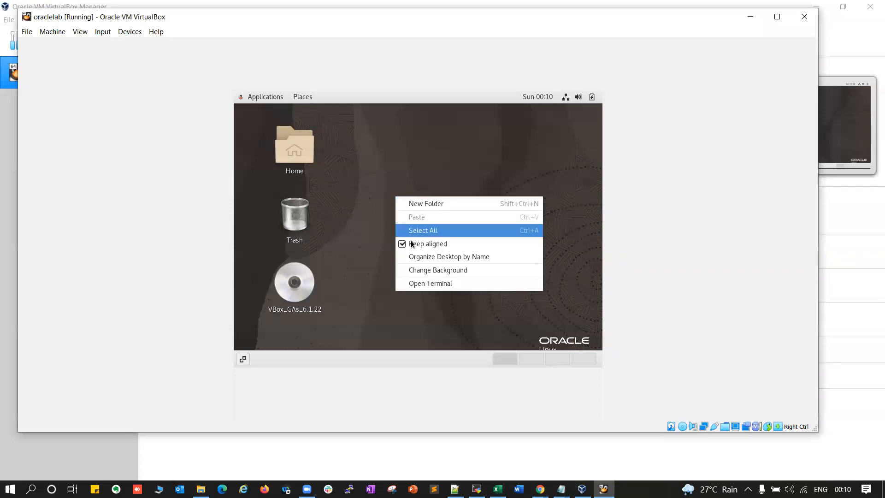
{"action": "left_click", "coordinate": [430, 286]}
{"action": "type", "text": "ifconfig"}
{"action": "key", "text": "Return"}
Highlight enp0s3's address 192.168.1.6 and the enp0s8 details in the ifconfig output
{"action": "scroll", "coordinate": [346, 218], "scroll_direction": "up", "scroll_amount": 4}
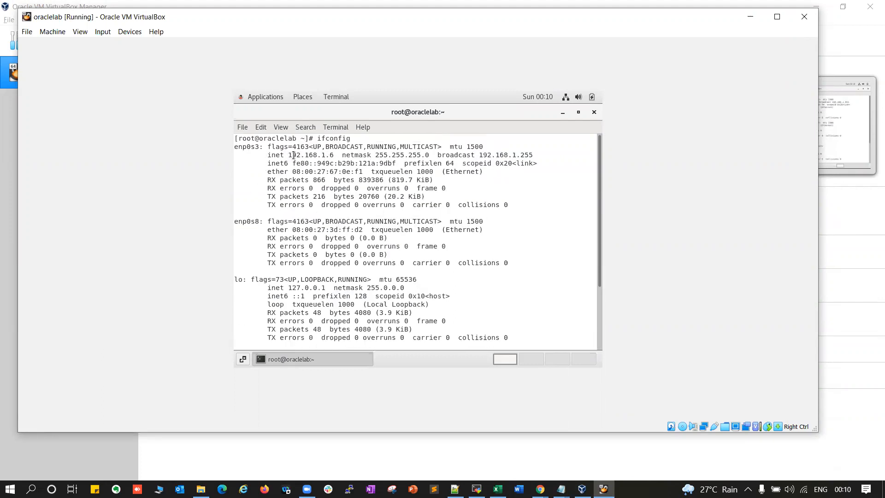
{"action": "left_click_drag", "start_coordinate": [290, 155], "coordinate": [334, 156]}
{"action": "left_click_drag", "start_coordinate": [289, 155], "coordinate": [336, 155]}
{"action": "left_click_drag", "start_coordinate": [239, 221], "coordinate": [363, 230]}
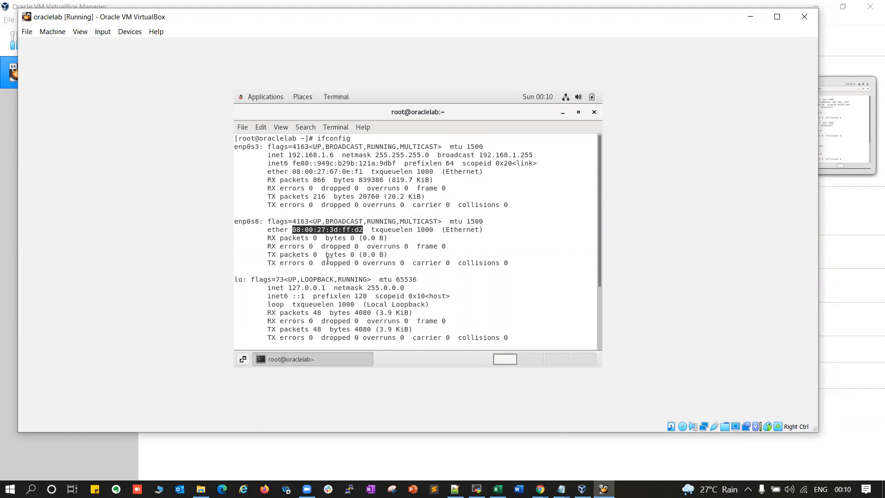
{"action": "left_click", "coordinate": [296, 233]}
{"action": "double_click", "coordinate": [292, 229]}
{"action": "left_click_drag", "start_coordinate": [292, 156], "coordinate": [332, 156]}
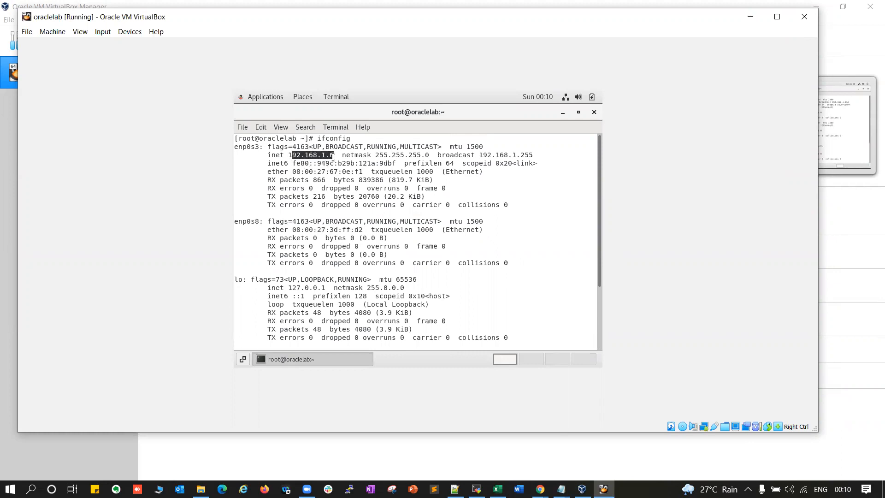
{"action": "left_click", "coordinate": [298, 155]}
Open the host's Wi-Fi properties and highlight its IPv4 address 192.168.1.8
{"action": "left_click", "coordinate": [803, 488]}
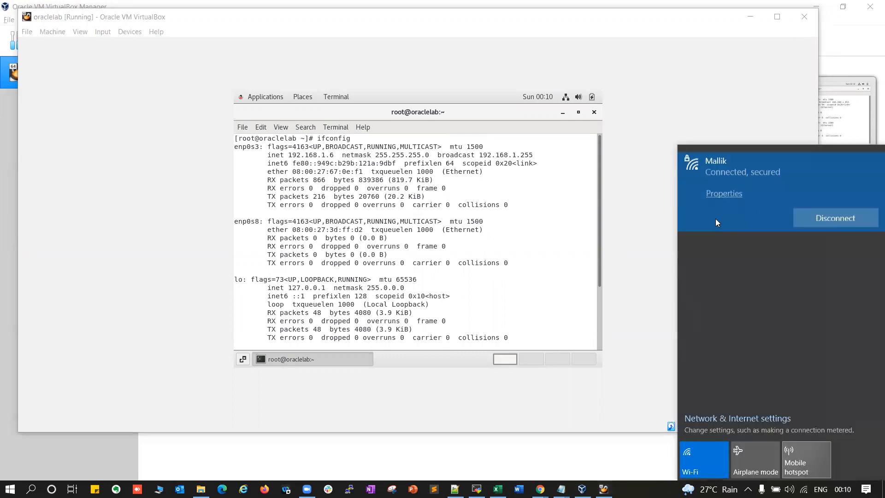
{"action": "left_click", "coordinate": [723, 193]}
{"action": "scroll", "coordinate": [258, 244], "scroll_direction": "down", "scroll_amount": 10}
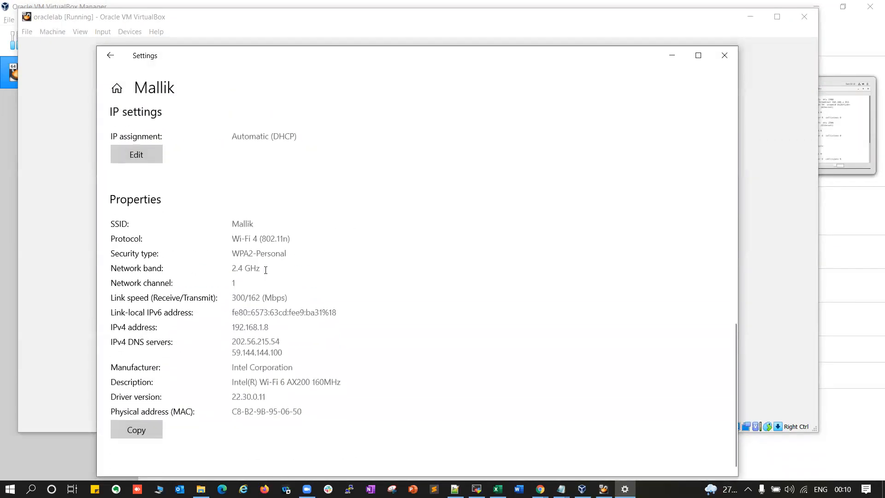
{"action": "left_click_drag", "start_coordinate": [232, 325], "coordinate": [270, 326]}
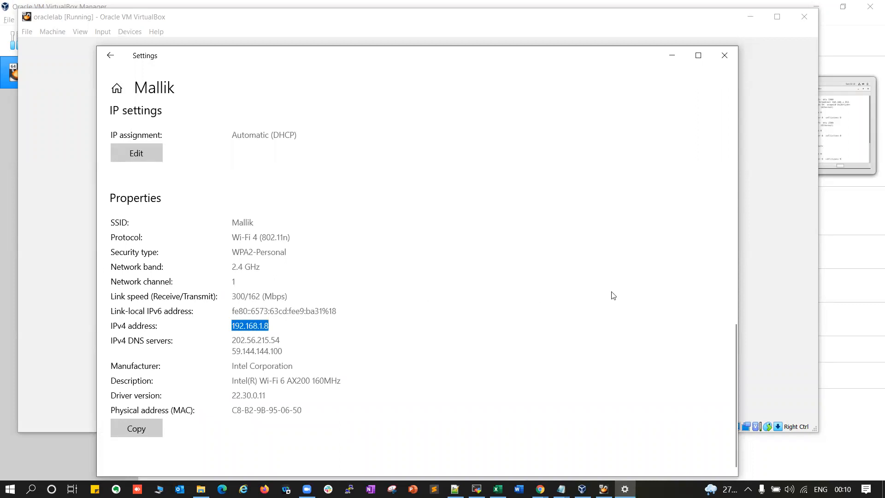
Return to the guest terminal and highlight the guest address 192.168.1.6
{"action": "left_click", "coordinate": [764, 253]}
{"action": "mouse_move", "coordinate": [293, 154]}
{"action": "left_mouse_down"}
{"action": "mouse_move", "coordinate": [334, 154]}
{"action": "mouse_move", "coordinate": [290, 153]}
{"action": "left_mouse_up"}
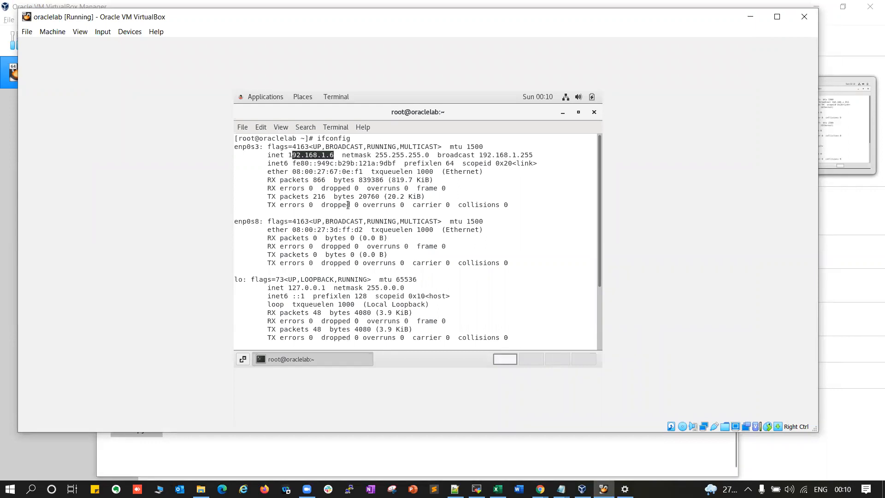
{"action": "scroll", "coordinate": [364, 279], "scroll_direction": "down", "scroll_amount": 3}
Ping google.com from the guest, stop it with Ctrl+C, then run yum install oarcle*
{"action": "type", "text": "ping goole"}
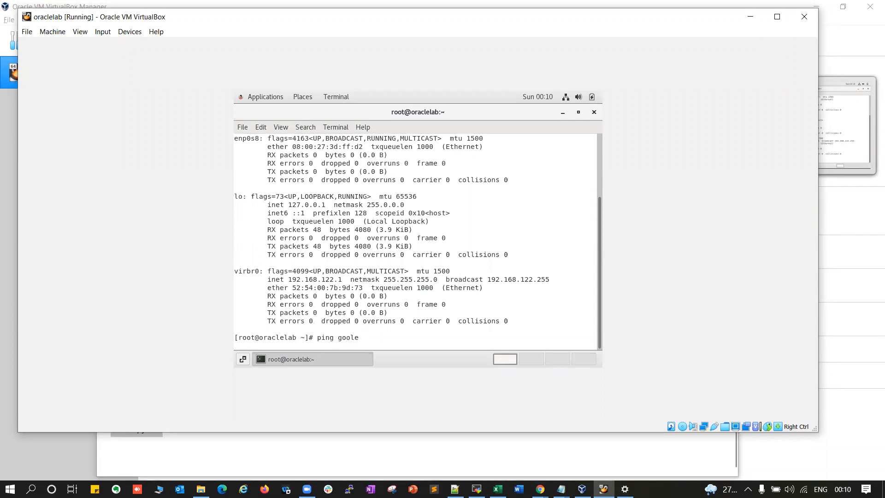
{"action": "type", "text": "gle.com"}
{"action": "key", "text": "Return"}
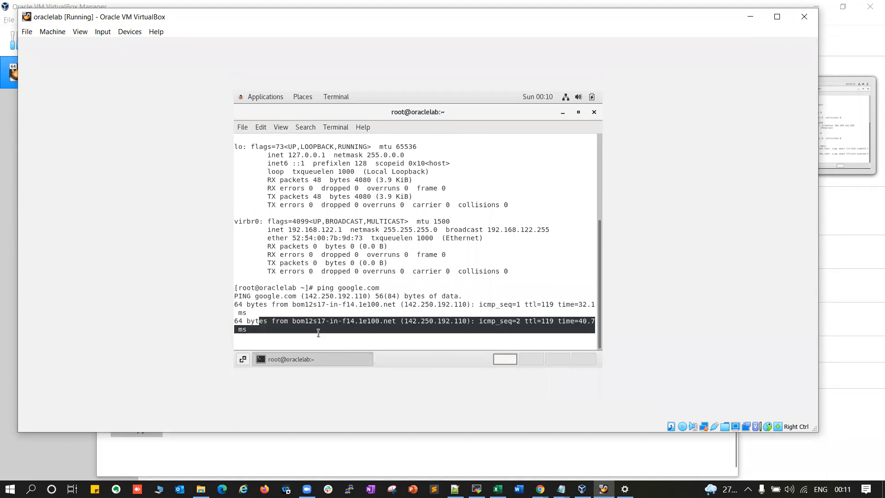
{"action": "key", "text": "ctrl+c"}
{"action": "key", "text": "Return"}
{"action": "key", "text": "Return"}
{"action": "key", "text": "Return"}
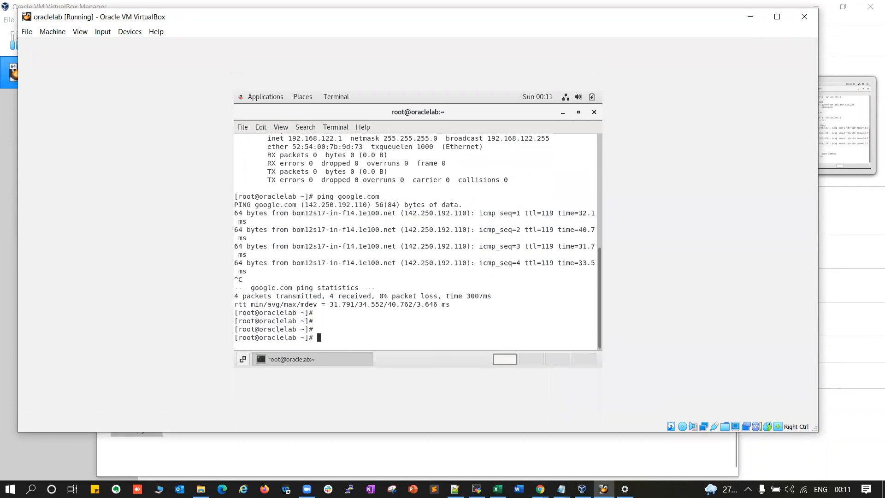
{"action": "type", "text": "yum install oarcle*"}
{"action": "key", "text": "Return"}
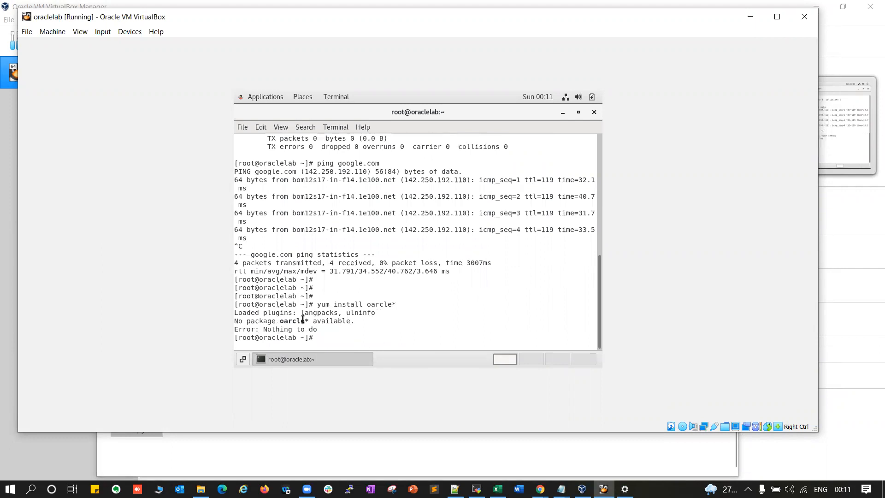
Change into /etc/yum.repos.d and list its three repo files with ll
{"action": "left_click_drag", "start_coordinate": [260, 320], "coordinate": [377, 306]}
{"action": "left_click", "coordinate": [353, 314]}
{"action": "left_click", "coordinate": [377, 325]}
{"action": "type", "text": "cd /yum"}
{"action": "key", "text": "BackSpace"}
{"action": "type", "text": "etc/yu,"}
{"action": "key", "text": "BackSpace"}
{"action": "type", "text": "m.r"}
{"action": "key", "text": "Tab"}
{"action": "key", "text": "Return"}
{"action": "type", "text": "ll"}
{"action": "key", "text": "Return"}
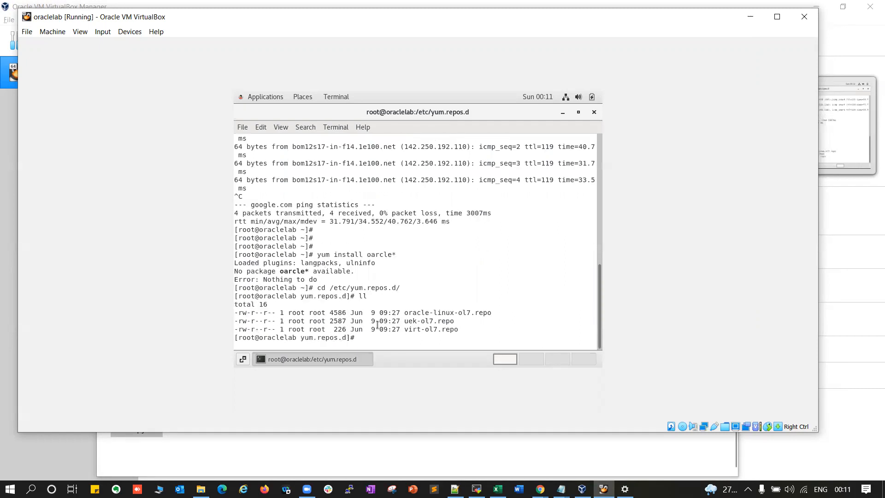
Search the installed packages with rpm -qa|grep oracle*
{"action": "double_click", "coordinate": [476, 309]}
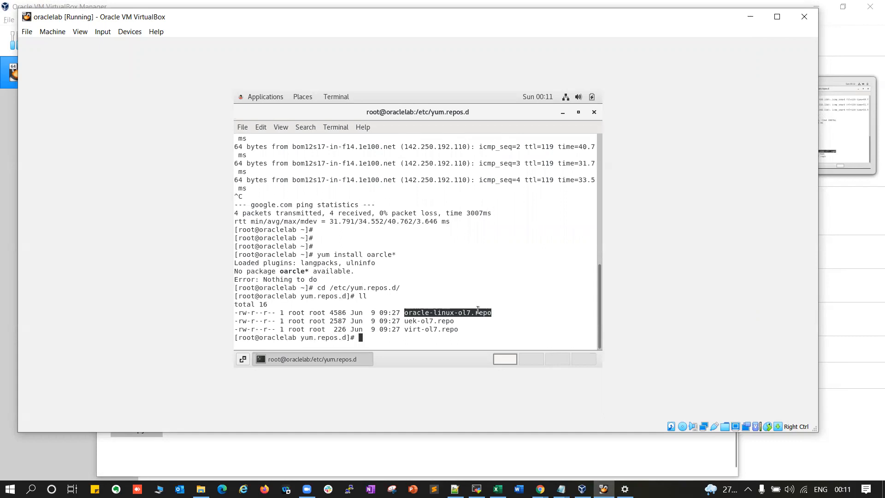
{"action": "type", "text": "rpm -qa|grep oracle*"}
{"action": "key", "text": "Return"}
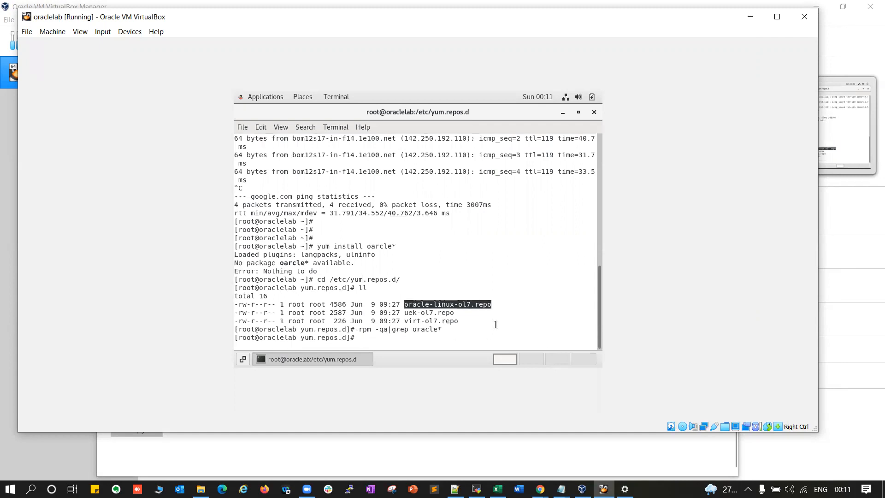
{"action": "left_click", "coordinate": [402, 331]}
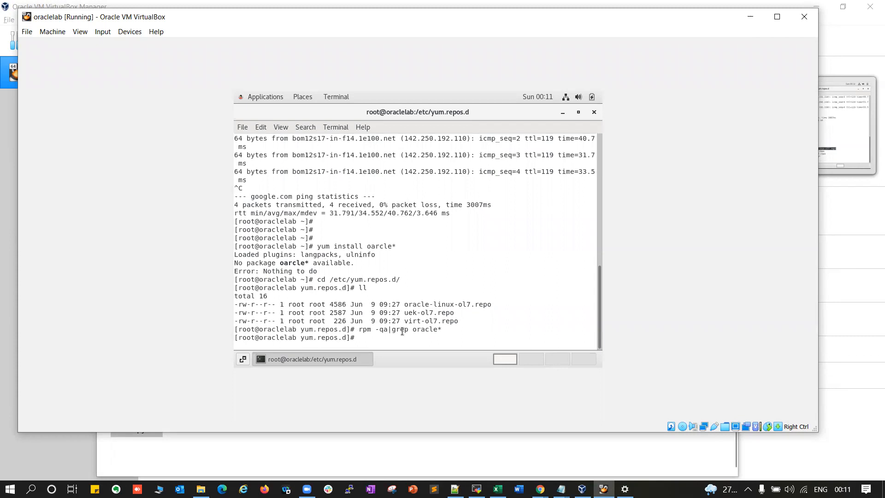
{"action": "double_click", "coordinate": [429, 305]}
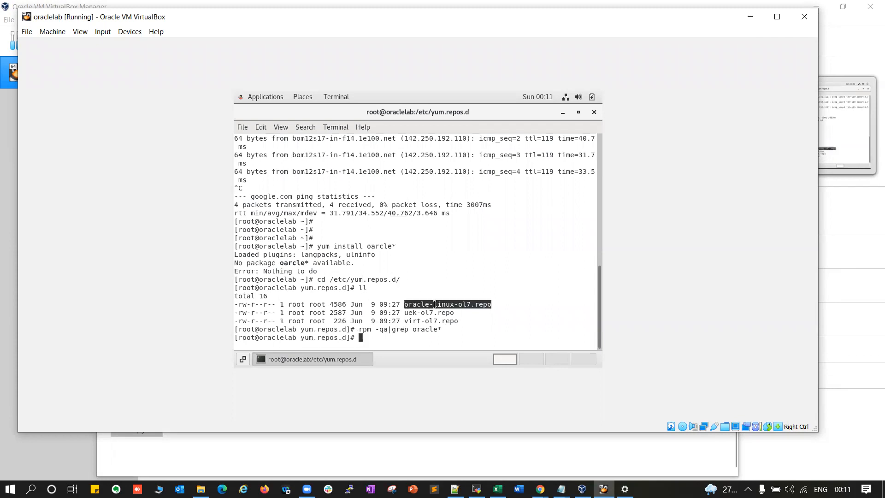
{"action": "double_click", "coordinate": [307, 263]}
{"action": "left_click", "coordinate": [410, 259]}
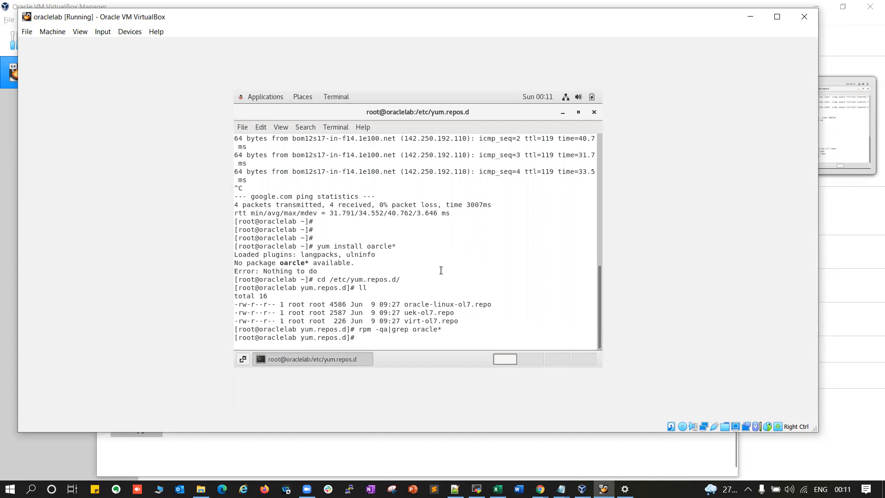
Recall the earlier yum command, correct oarcle to oracle*, and run yum install oracle*
{"action": "key", "text": "Up"}
{"action": "left_click_drag", "start_coordinate": [371, 246], "coordinate": [383, 247]}
{"action": "key", "text": "Up"}
{"action": "key", "text": "Up"}
{"action": "key", "text": "Up"}
{"action": "key", "text": "Left"}
{"action": "key", "text": "Left"}
{"action": "key", "text": "Left"}
{"action": "key", "text": "BackSpace"}
{"action": "key", "text": "BackSpace"}
{"action": "type", "text": "ra"}
{"action": "key", "text": "Right"}
{"action": "key", "text": "Right"}
{"action": "key", "text": "Right"}
{"action": "key", "text": "Right"}
{"action": "key", "text": "Return"}
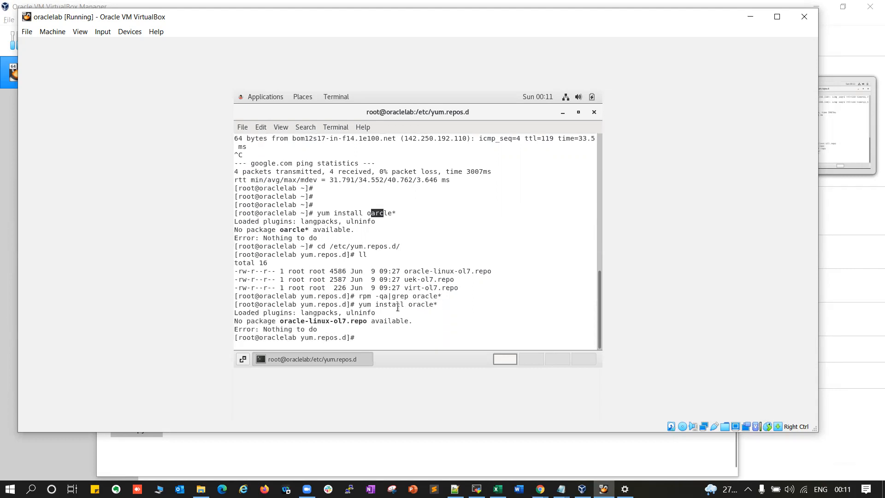
Note the no-package-available error, then run yum install telnet
{"action": "double_click", "coordinate": [295, 321]}
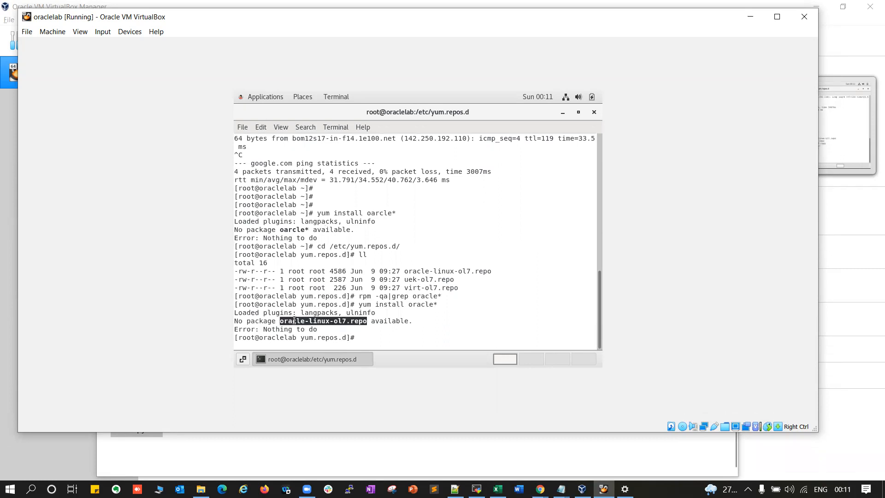
{"action": "double_click", "coordinate": [387, 320]}
{"action": "left_click_drag", "start_coordinate": [270, 320], "coordinate": [326, 320]}
{"action": "left_click", "coordinate": [433, 321]}
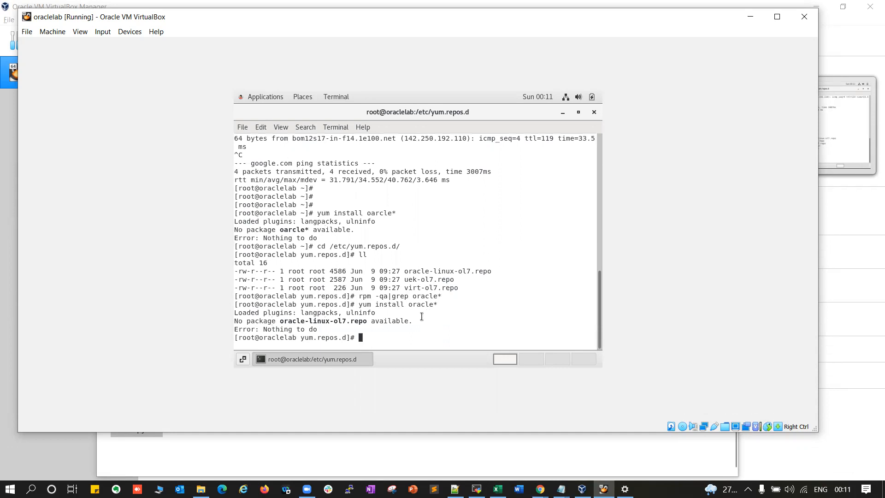
{"action": "type", "text": "yum install telnet"}
{"action": "key", "text": "Return"}
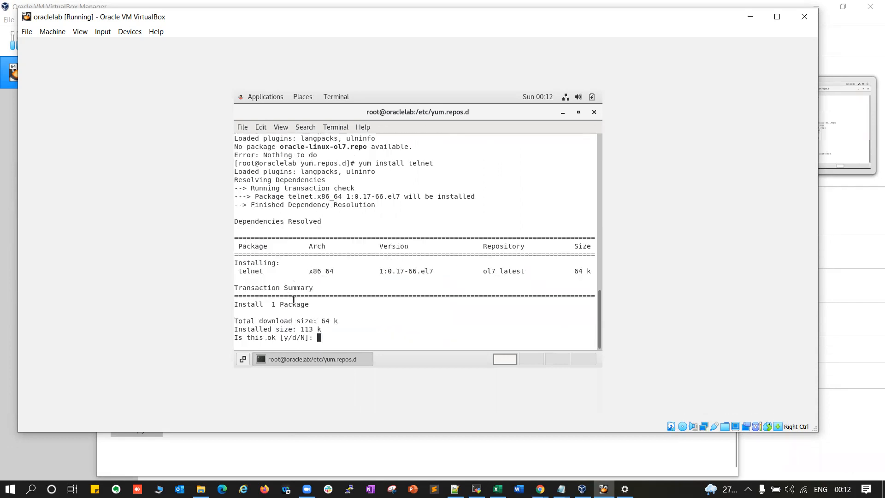
Confirm installing telnet 0.17-66.el7 with y, then list the directory again with ll
{"action": "type", "text": "y"}
{"action": "key", "text": "Return"}
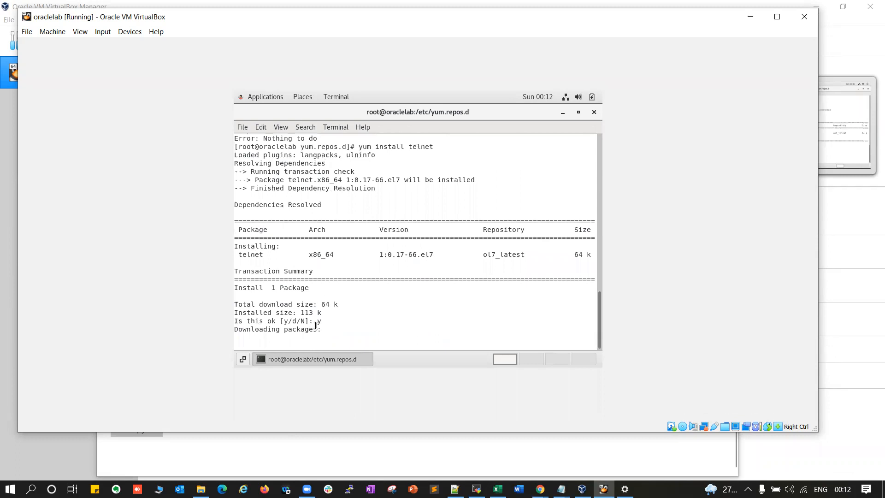
{"action": "type", "text": "ll"}
{"action": "key", "text": "Return"}
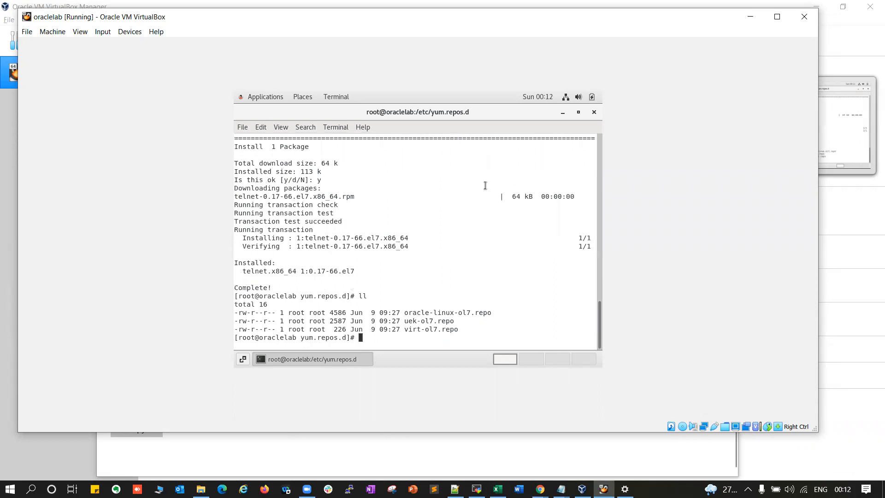
Show the hostname oraclelab.localdomain.com and, with ifconfig, the guest IP 192.168.1.6
{"action": "type", "text": "hostname"}
{"action": "key", "text": "Return"}
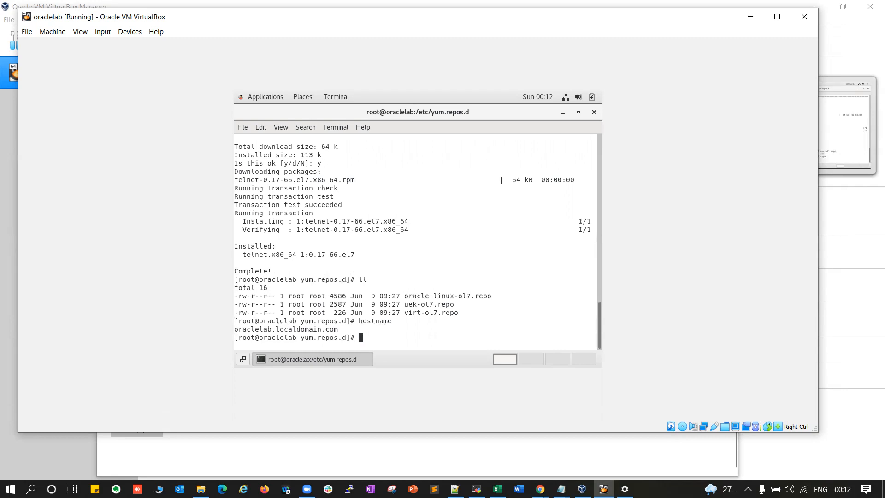
{"action": "double_click", "coordinate": [305, 326]}
{"action": "type", "text": "ifconfig"}
{"action": "key", "text": "Return"}
{"action": "scroll", "coordinate": [301, 252], "scroll_direction": "up", "scroll_amount": 1}
{"action": "scroll", "coordinate": [302, 251], "scroll_direction": "up", "scroll_amount": 4}
{"action": "left_click", "coordinate": [291, 196]}
{"action": "mouse_move", "coordinate": [290, 197]}
{"action": "left_mouse_down"}
{"action": "mouse_move", "coordinate": [336, 197]}
{"action": "mouse_move", "coordinate": [290, 197]}
{"action": "left_mouse_up"}
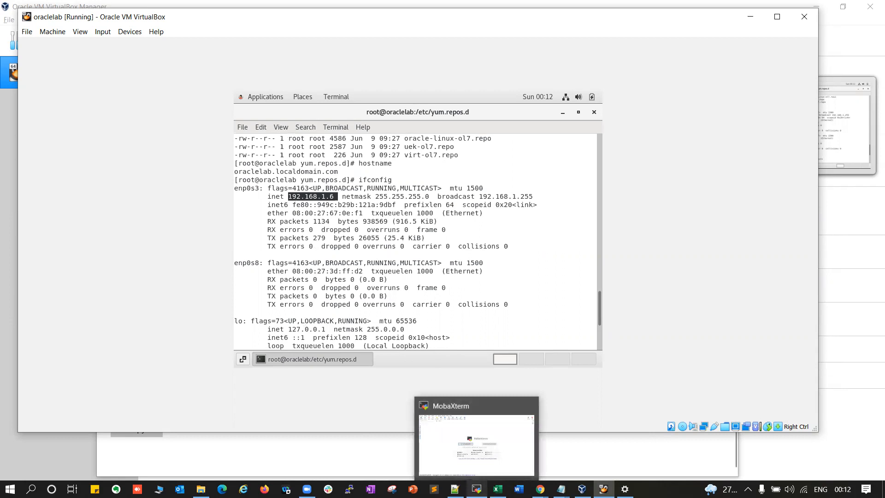
Create a MobaXterm SSH session to remote host 192.168.1.6
{"action": "left_click", "coordinate": [476, 488]}
{"action": "left_click", "coordinate": [16, 36]}
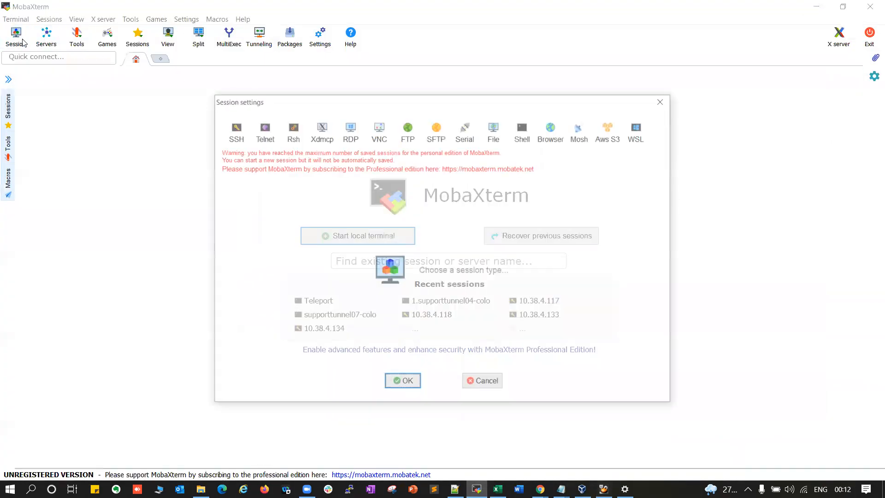
{"action": "left_click", "coordinate": [232, 124]}
{"action": "type", "text": "192.168."}
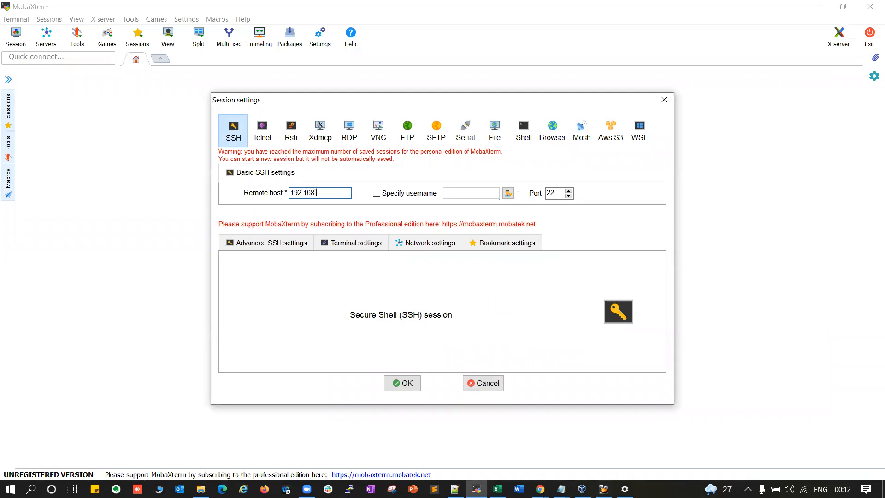
{"action": "key", "text": "alt+Tab"}
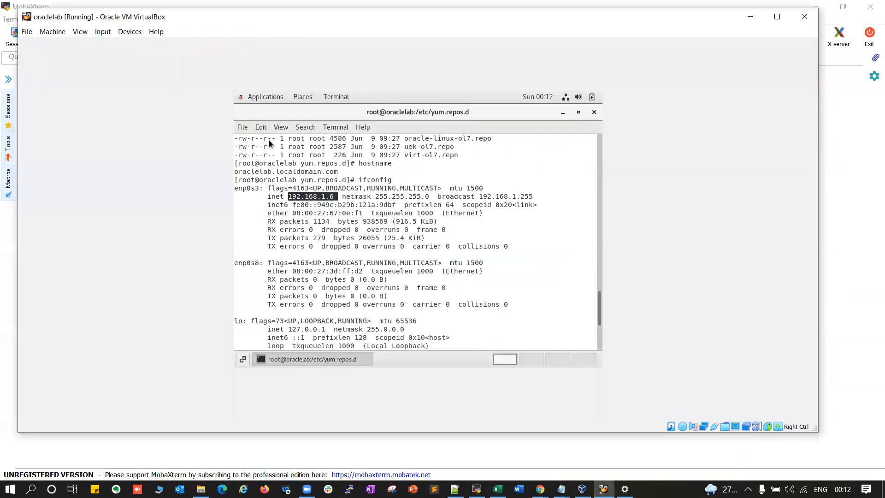
{"action": "key", "text": "alt+Tab"}
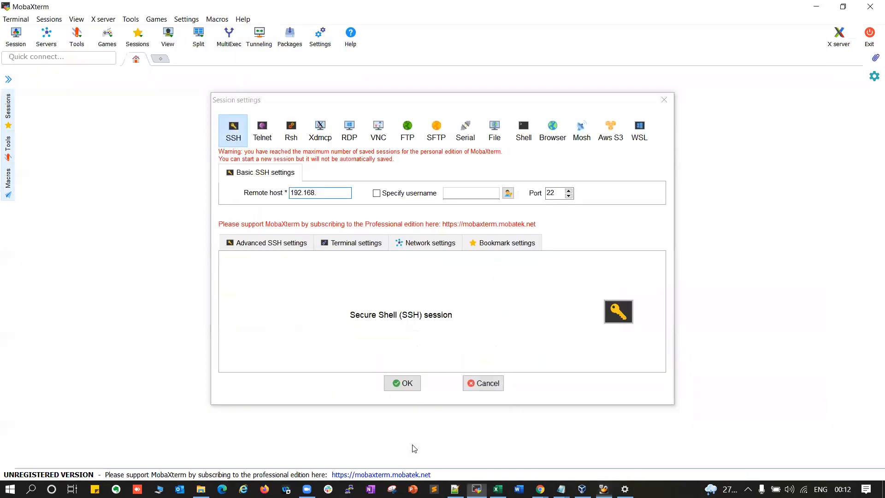
{"action": "left_click", "coordinate": [322, 191]}
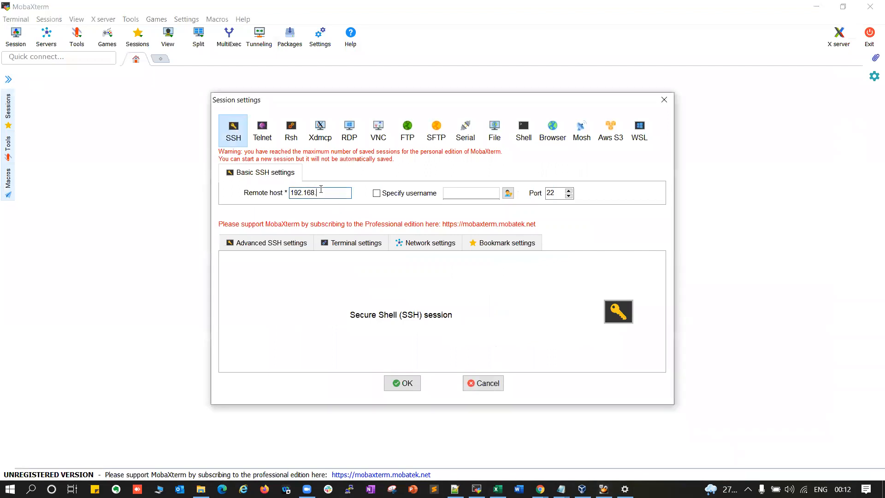
{"action": "type", "text": "1.6"}
{"action": "key", "text": "Return"}
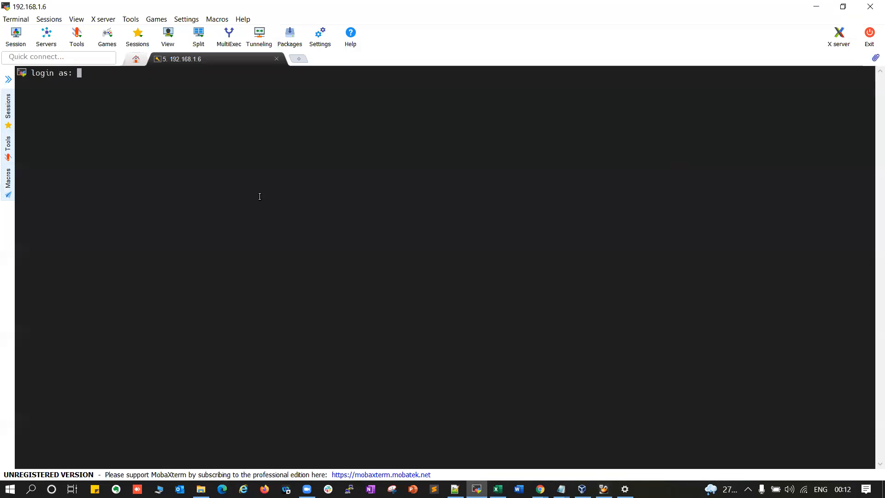
Log in as root, decline saving the password, and run hostname to confirm oraclelab.localdomain.com
{"action": "type", "text": "root"}
{"action": "key", "text": "Return"}
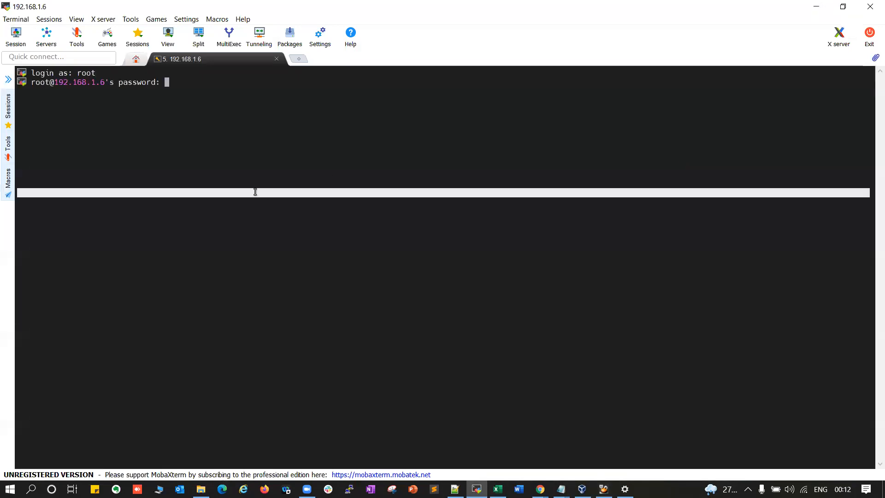
{"action": "key", "text": "Return"}
{"action": "left_click", "coordinate": [494, 252]}
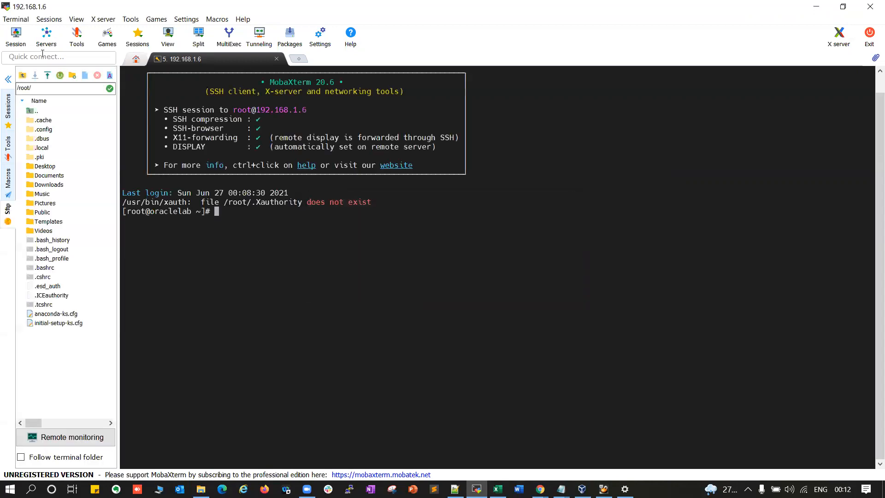
{"action": "left_click", "coordinate": [8, 80]}
{"action": "type", "text": "hostname"}
{"action": "key", "text": "Return"}
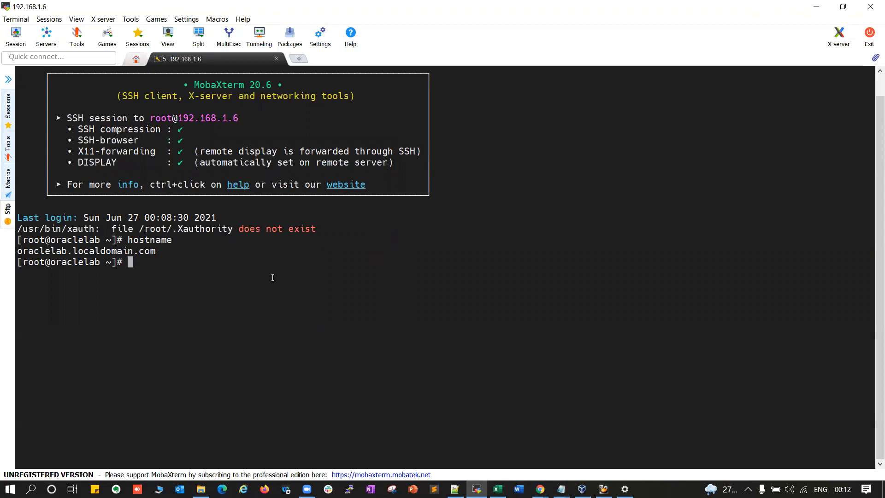
{"action": "double_click", "coordinate": [94, 249]}
{"action": "left_click", "coordinate": [264, 264]}
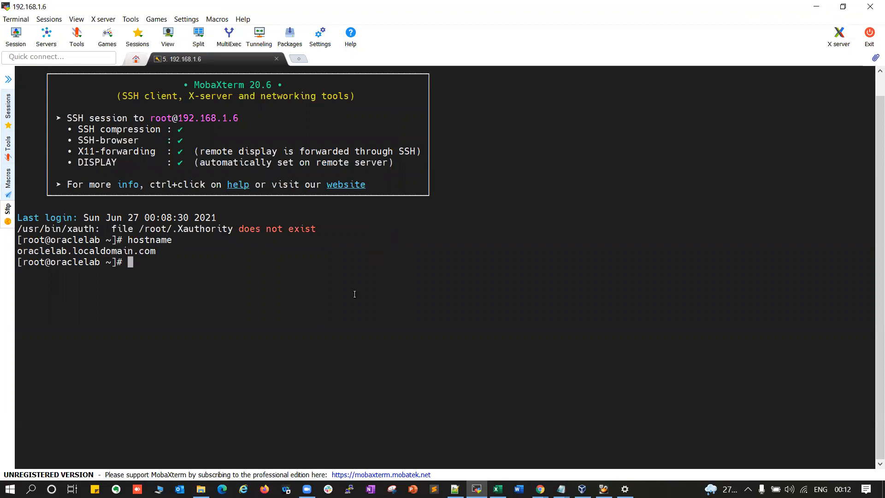